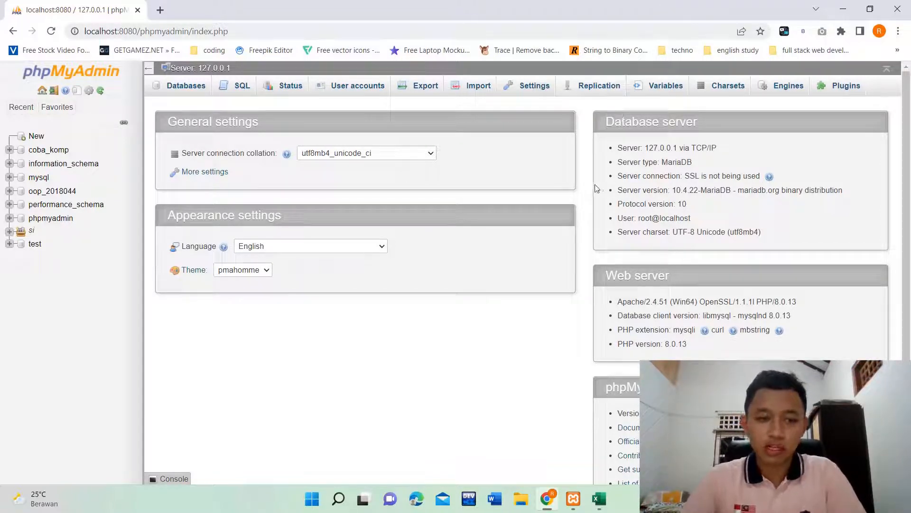
- Switch to the Excel workbook and review the competition system's data tables, actor roles and table relationship diagram
{"action": "left_click", "coordinate": [571, 501]}
{"action": "left_click", "coordinate": [572, 500]}
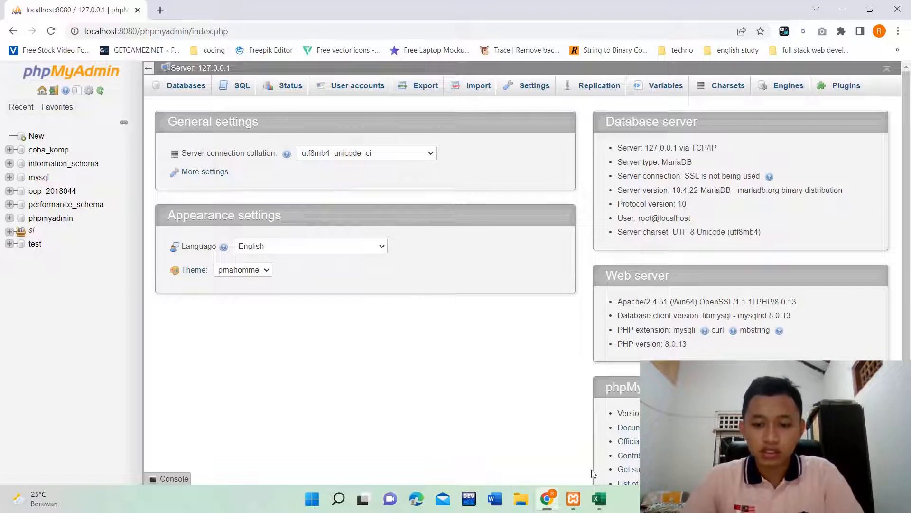
{"action": "left_click", "coordinate": [600, 496]}
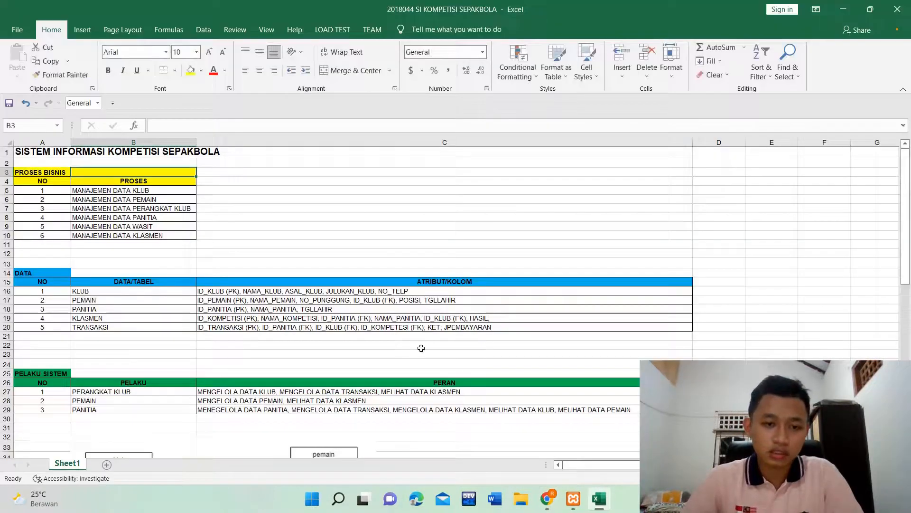
{"action": "scroll", "coordinate": [422, 342], "scroll_direction": "down", "scroll_amount": 6}
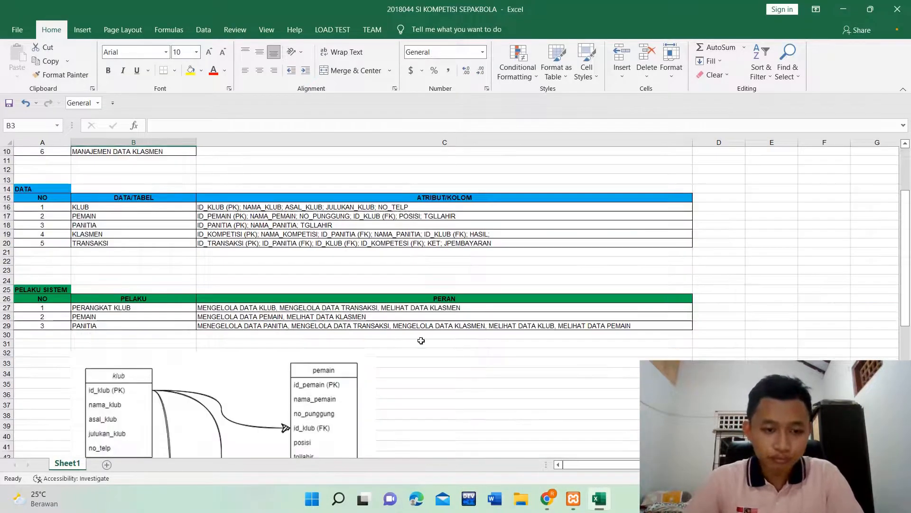
{"action": "scroll", "coordinate": [422, 336], "scroll_direction": "down", "scroll_amount": 5}
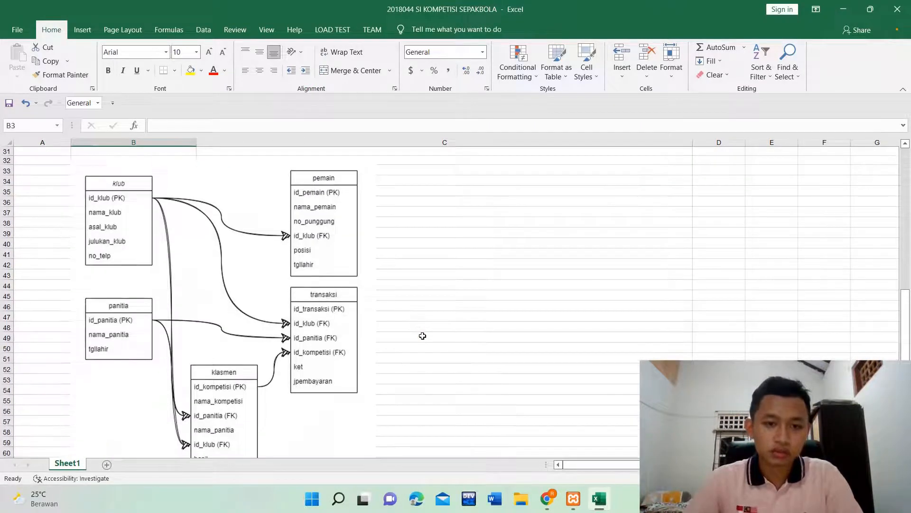
{"action": "scroll", "coordinate": [422, 336], "scroll_direction": "up", "scroll_amount": 1}
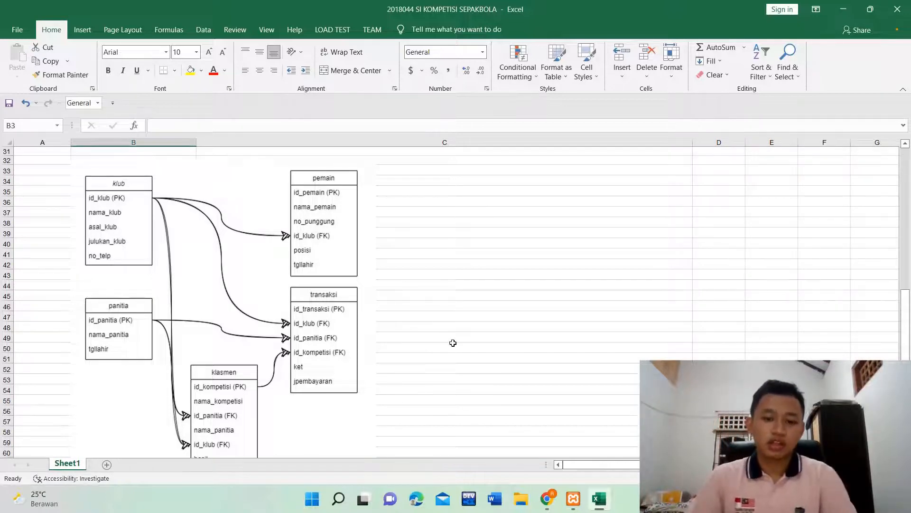
- Switch to phpMyAdmin in Chrome and create a new database named db_kompetisibola
{"action": "left_click", "coordinate": [547, 498]}
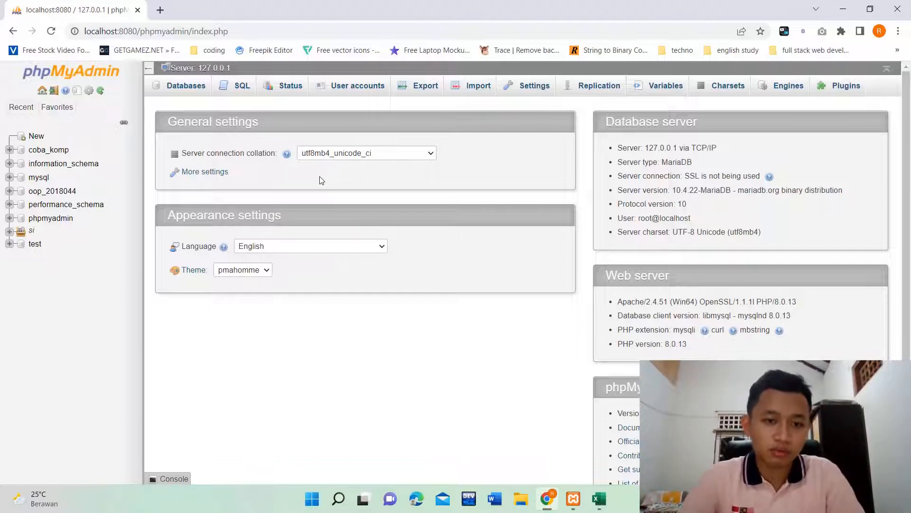
{"action": "left_click", "coordinate": [35, 138]}
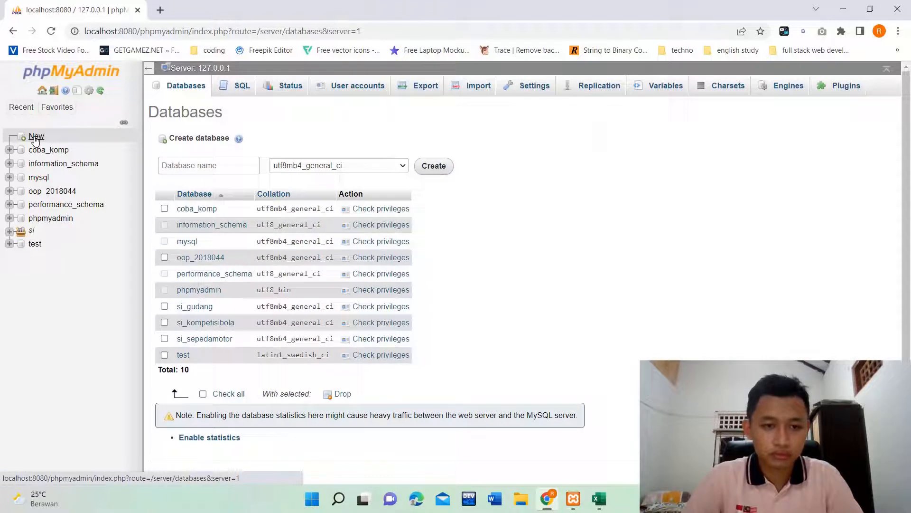
{"action": "left_click", "coordinate": [184, 163]}
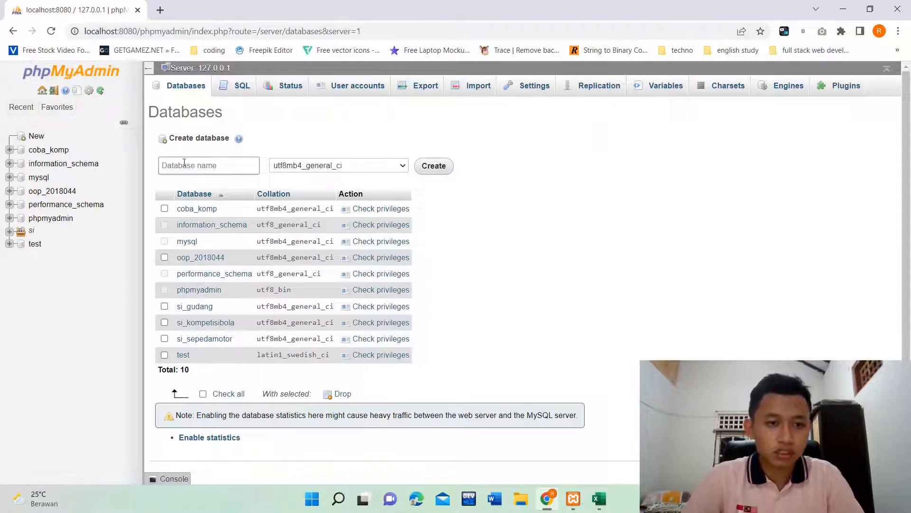
{"action": "left_click", "coordinate": [186, 163]}
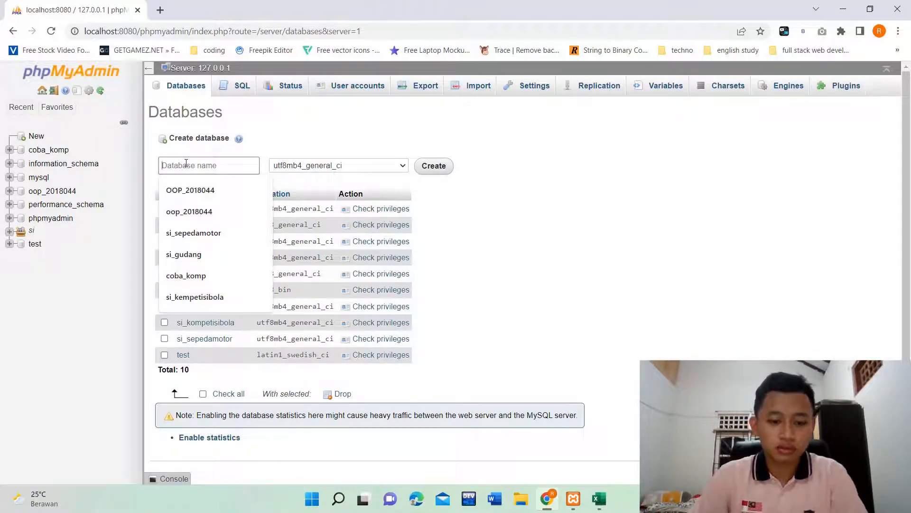
{"action": "type", "text": "db"}
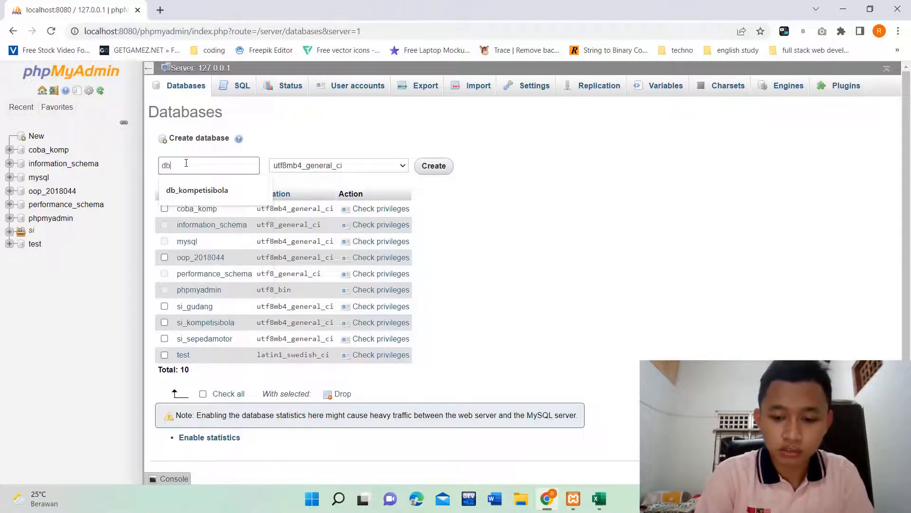
{"action": "type", "text": "_"}
{"action": "key", "text": "Down"}
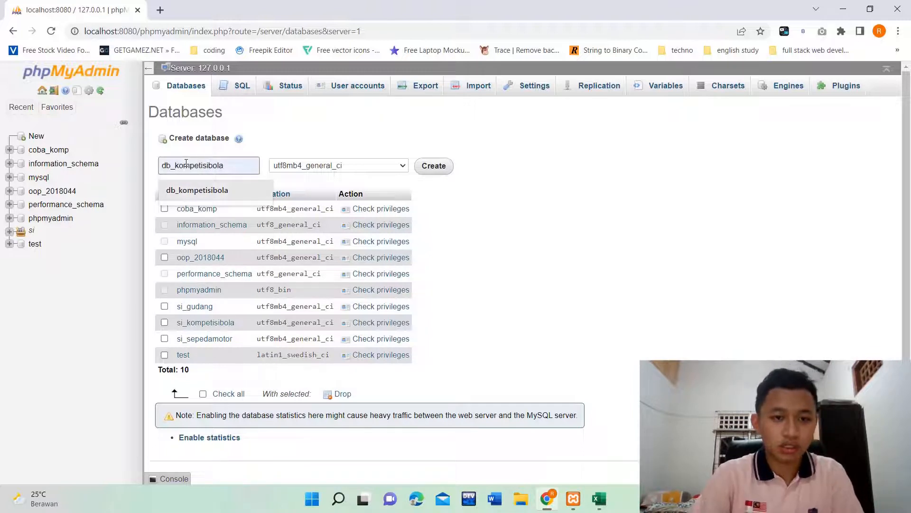
{"action": "key", "text": "Return"}
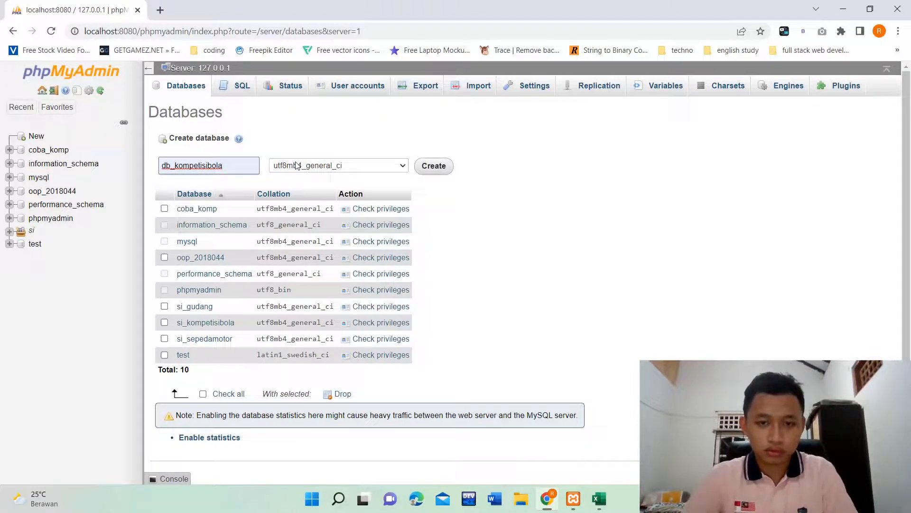
{"action": "left_click", "coordinate": [421, 167]}
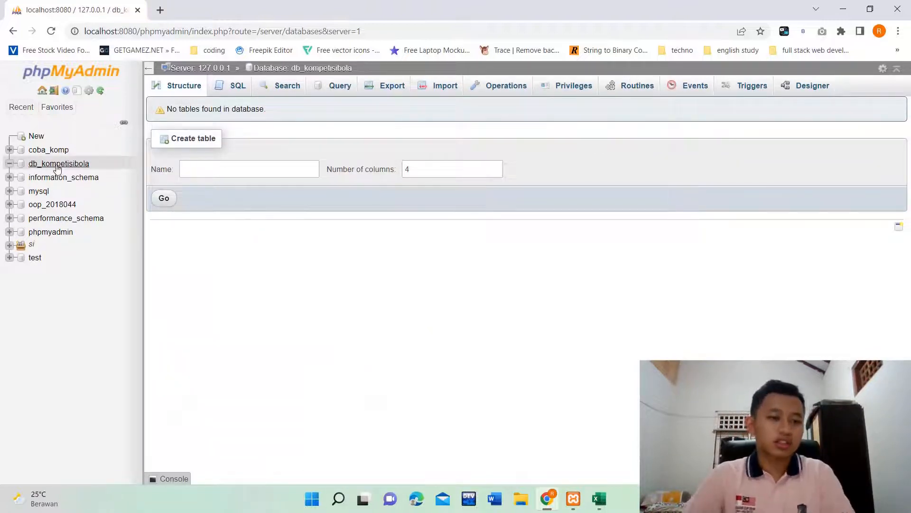
- Enter klub as the name of the first table in the db_kompetisibola database
{"action": "left_click", "coordinate": [197, 164]}
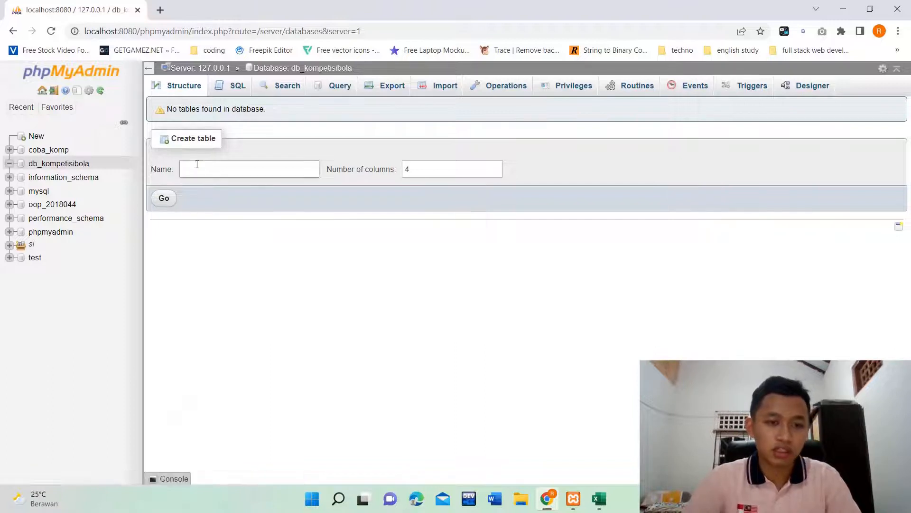
{"action": "left_click", "coordinate": [231, 166]}
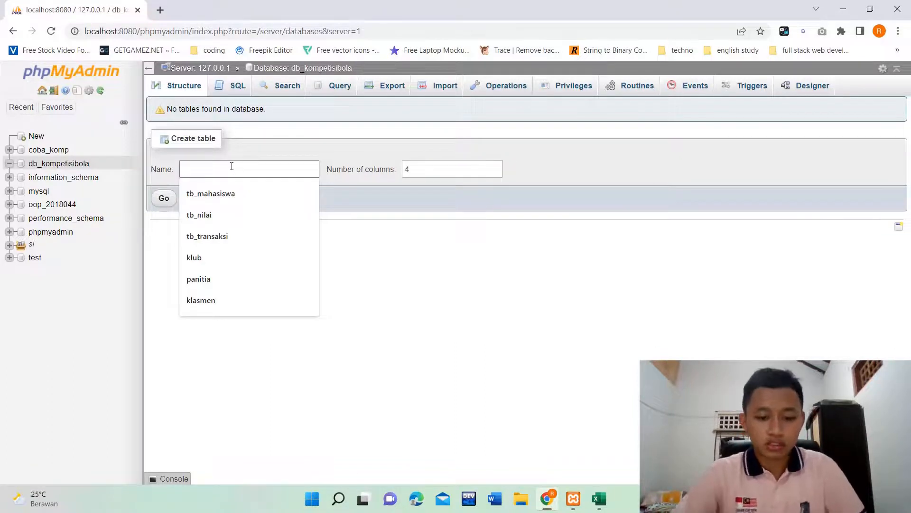
{"action": "type", "text": "k"}
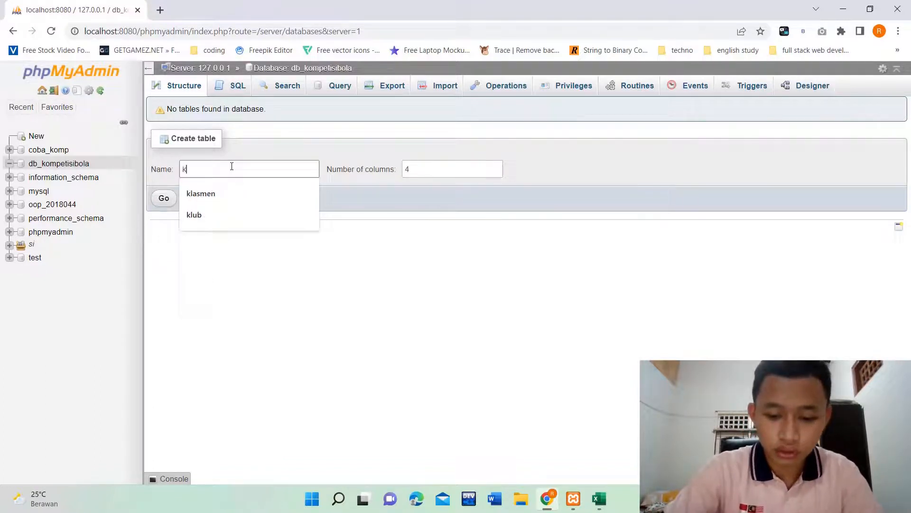
{"action": "type", "text": "l"}
{"action": "key", "text": "Down"}
{"action": "key", "text": "Down"}
{"action": "key", "text": "Return"}
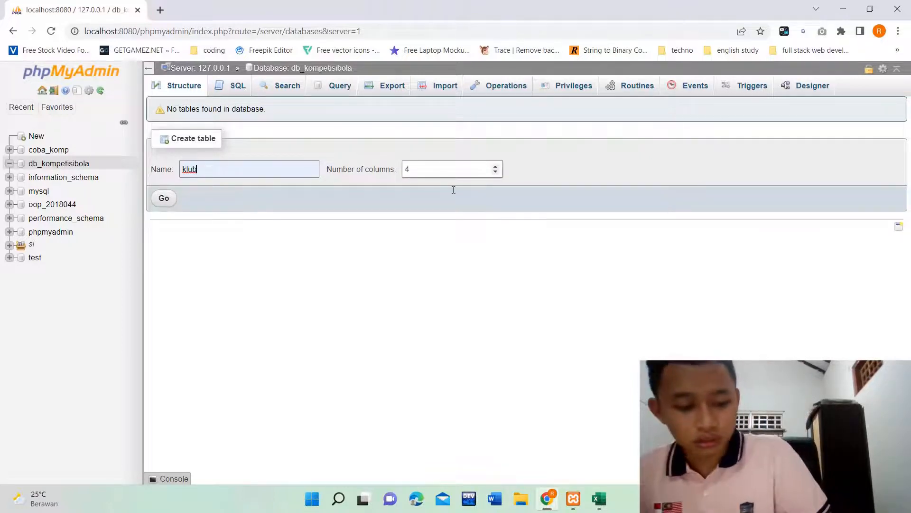
- Check the klub attributes in the Excel diagram and create the klub table form with 5 columns
{"action": "left_click", "coordinate": [603, 502]}
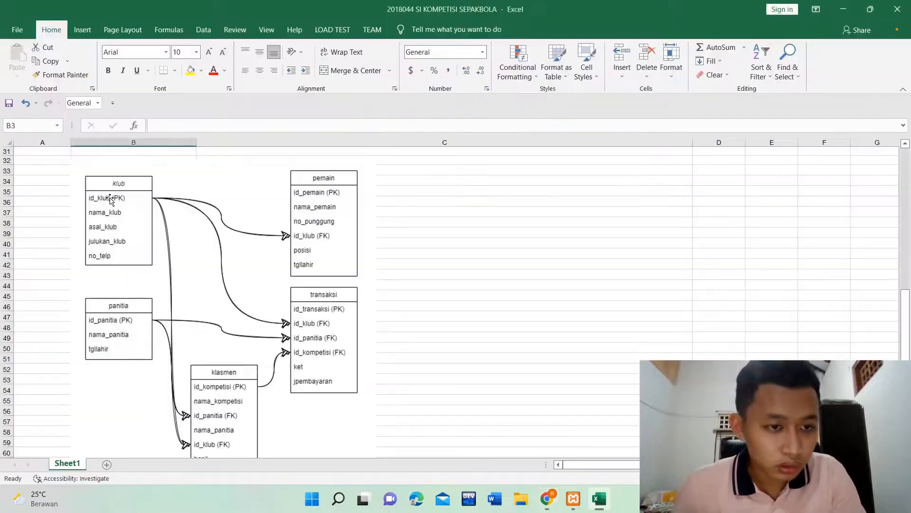
{"action": "left_click", "coordinate": [845, 9]}
{"action": "left_click", "coordinate": [409, 169]}
{"action": "left_click_drag", "start_coordinate": [409, 168], "coordinate": [395, 169]}
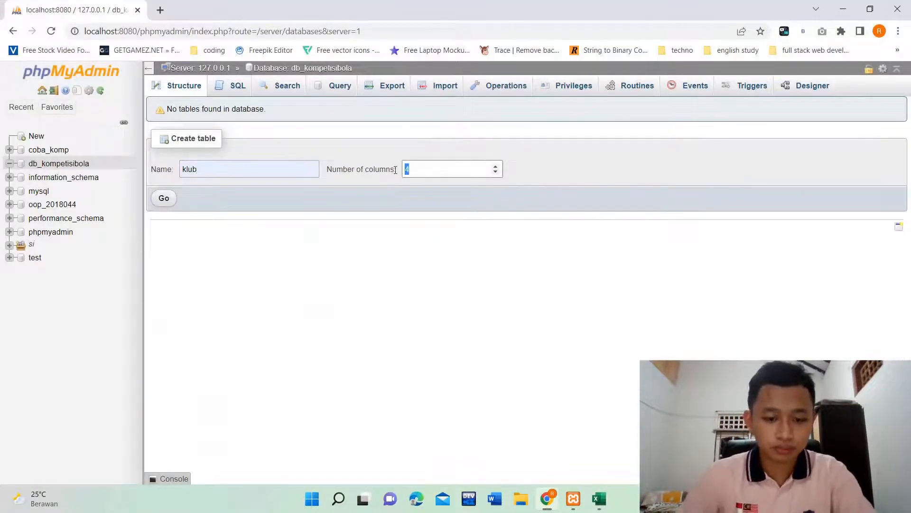
{"action": "left_click", "coordinate": [164, 201]}
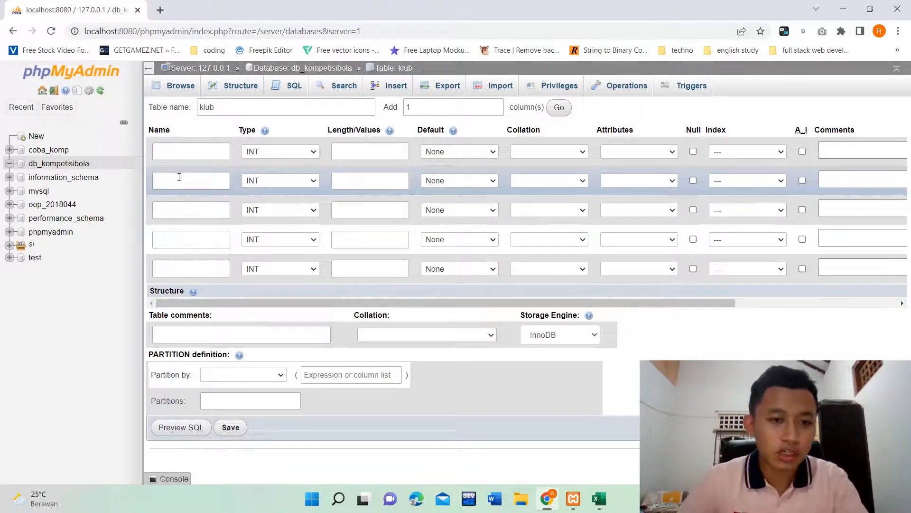
- Name the first column of the klub table id_klub and set its length to 10
{"action": "left_click", "coordinate": [192, 154]}
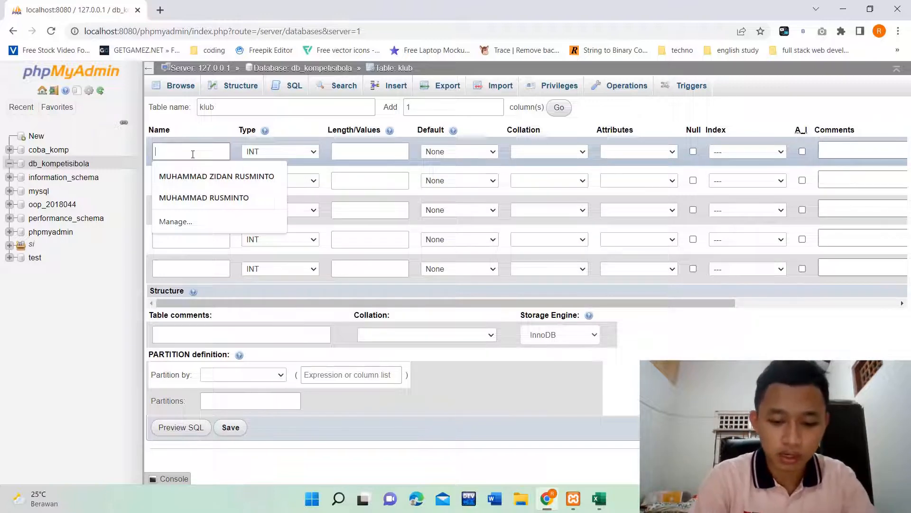
{"action": "type", "text": "id_klub"}
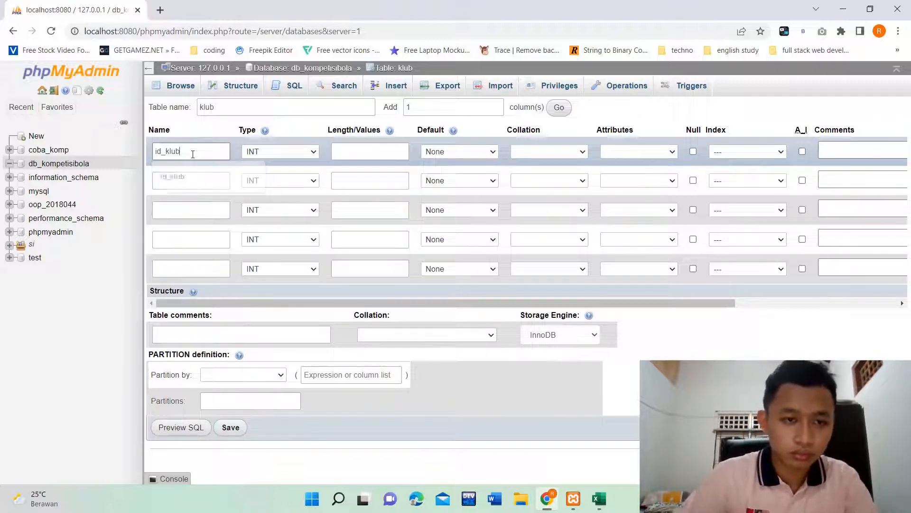
{"action": "left_click", "coordinate": [363, 148]}
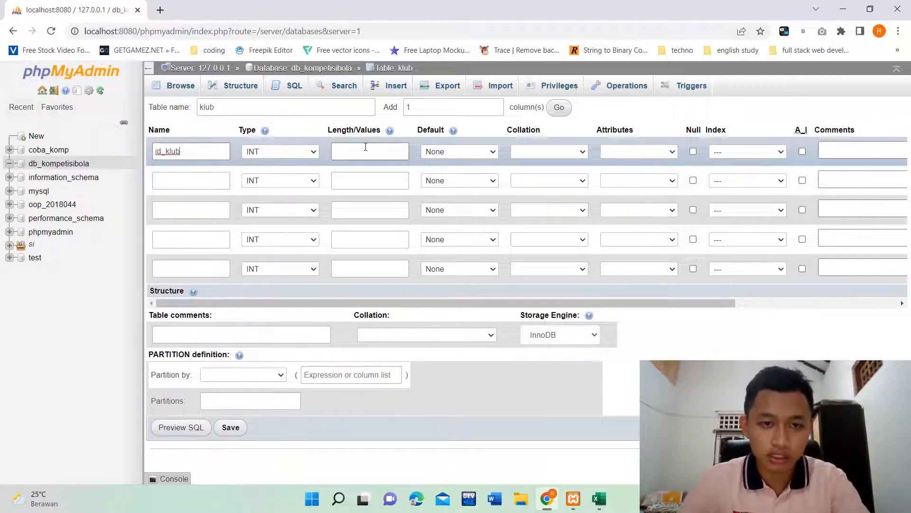
{"action": "type", "text": "1"}
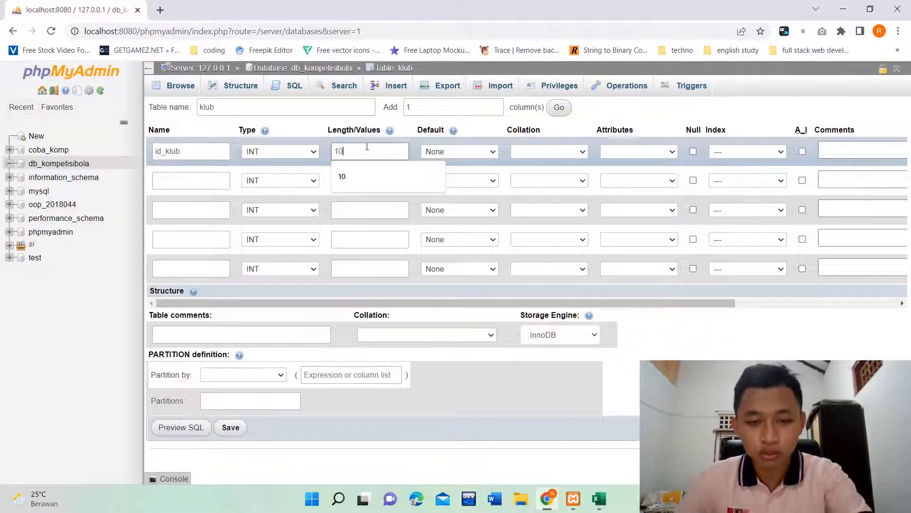
{"action": "type", "text": "0"}
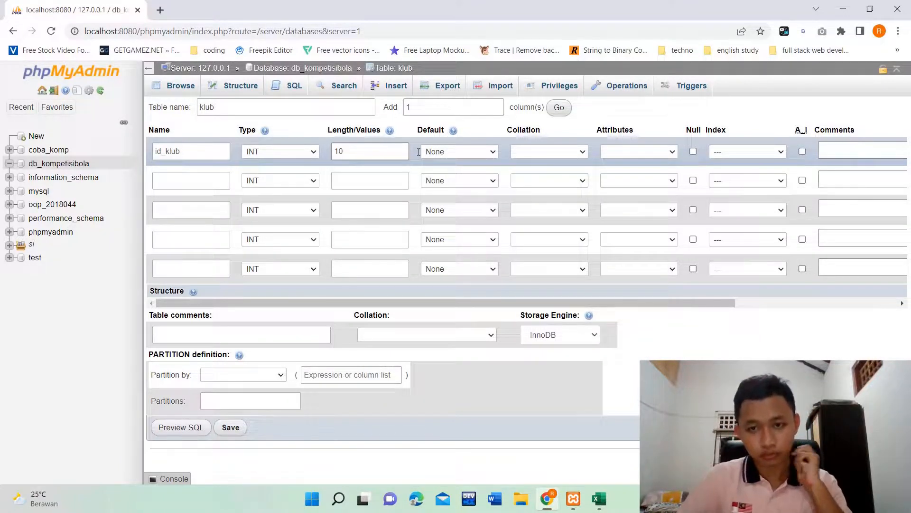
- Make id_klub the PRIMARY index of the table and enable auto-increment for it
{"action": "left_click", "coordinate": [764, 152]}
{"action": "left_click", "coordinate": [756, 172]}
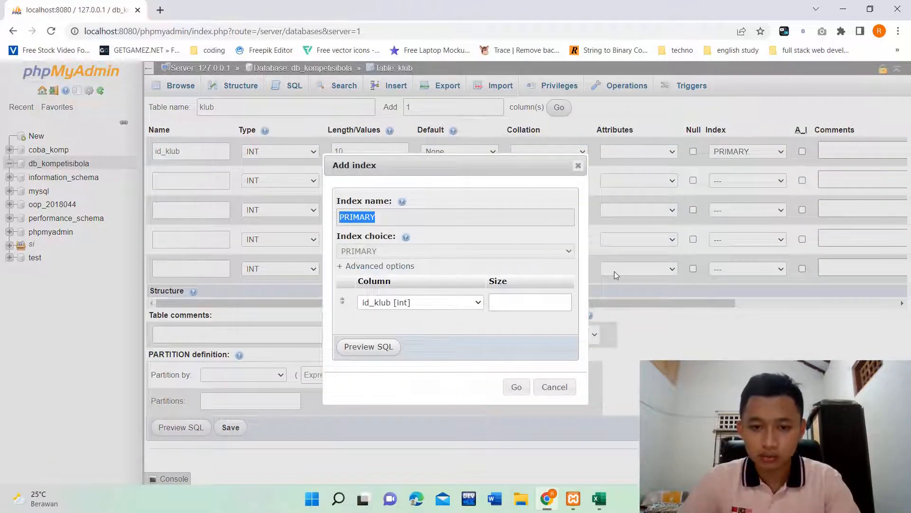
{"action": "left_click", "coordinate": [516, 386]}
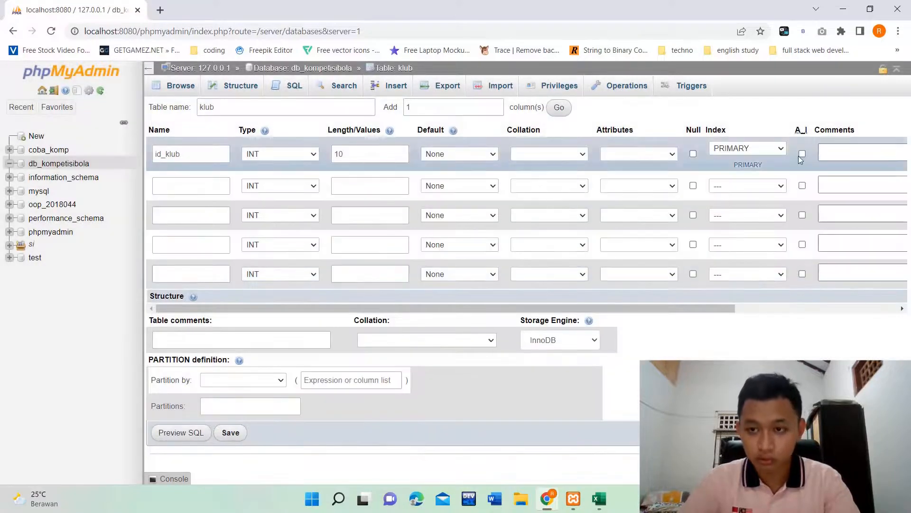
{"action": "left_click", "coordinate": [802, 154]}
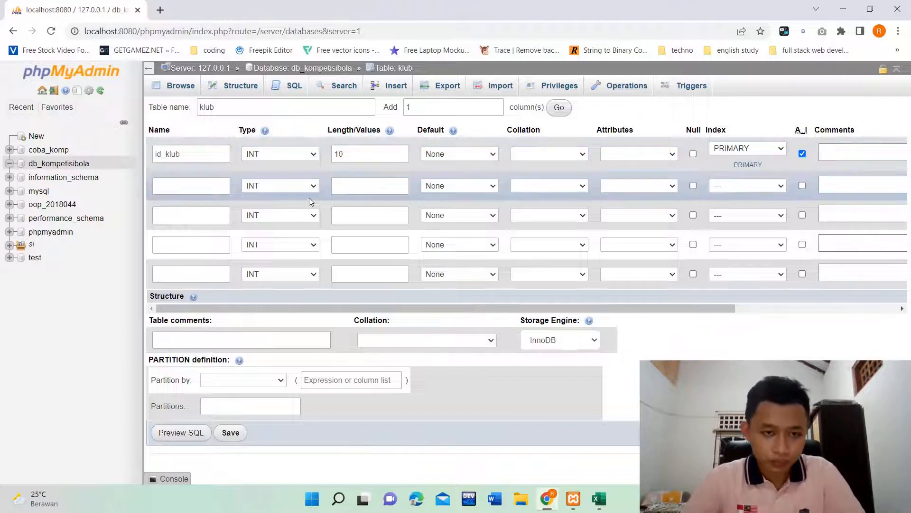
- Define the second column as nama_klub with type VARCHAR and length 50
{"action": "left_click", "coordinate": [168, 185]}
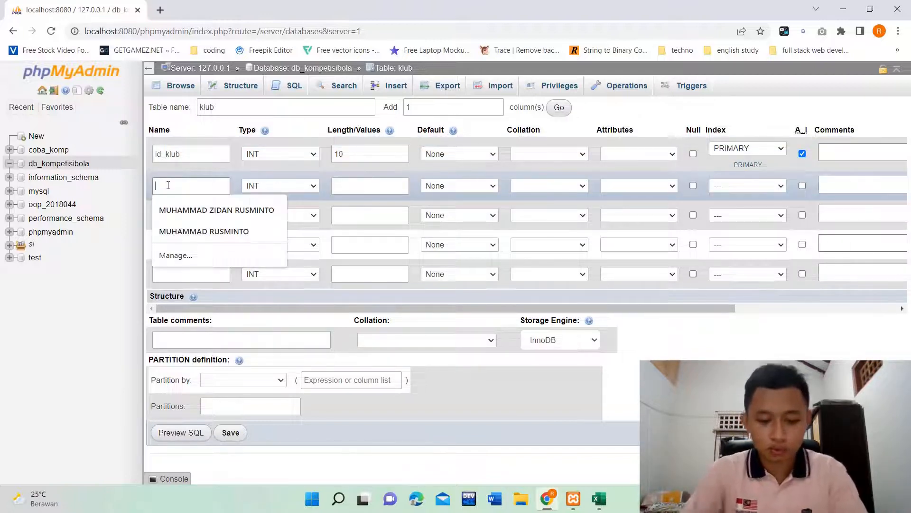
{"action": "type", "text": "nama_klub"}
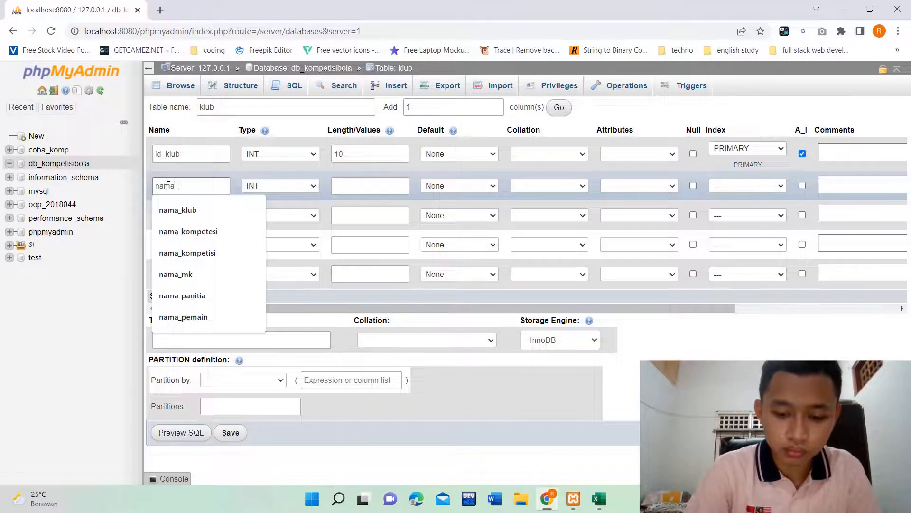
{"action": "left_click", "coordinate": [278, 189]}
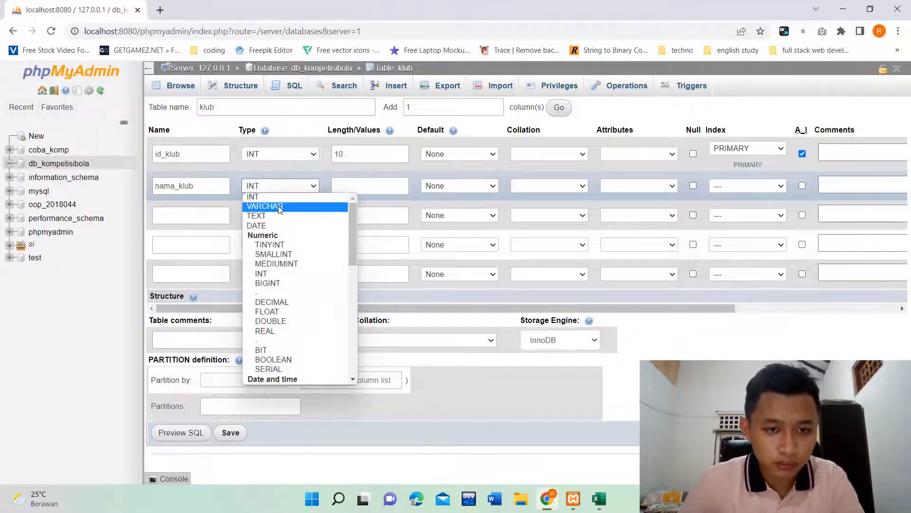
{"action": "left_click", "coordinate": [278, 207]}
{"action": "left_click", "coordinate": [377, 187]}
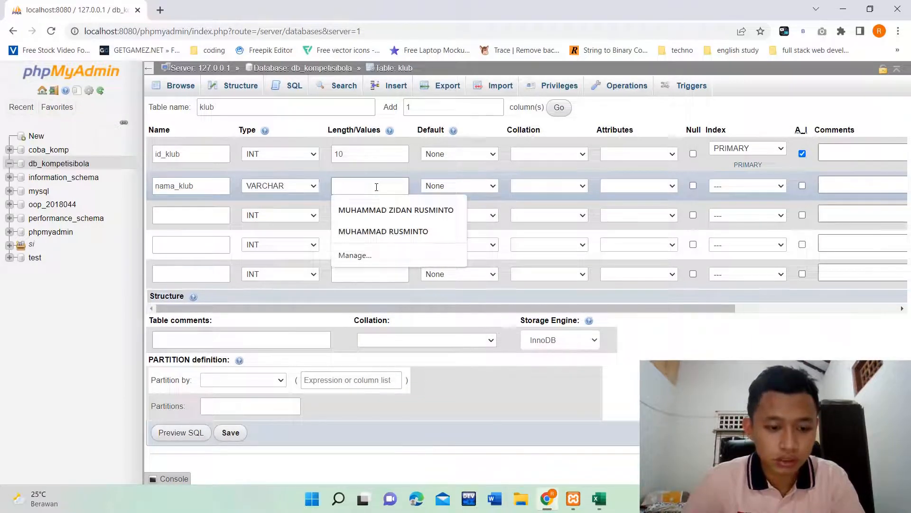
{"action": "type", "text": "50"}
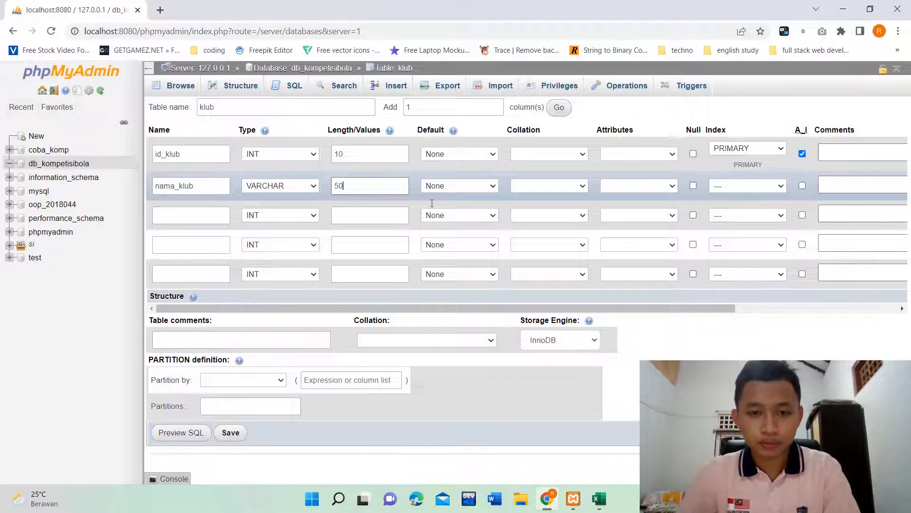
- Define the third column of the klub table as asal_klub with type VARCHAR and length 50
{"action": "left_click", "coordinate": [192, 216]}
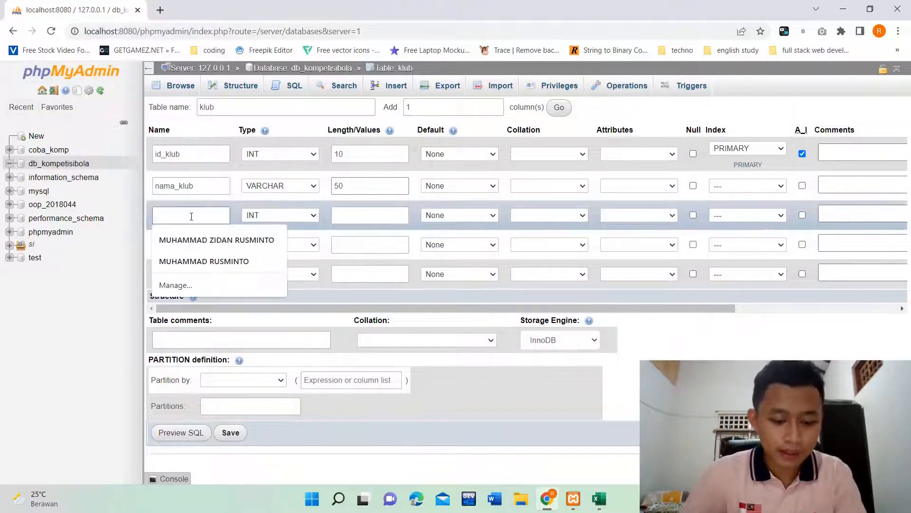
{"action": "type", "text": "asal_klub"}
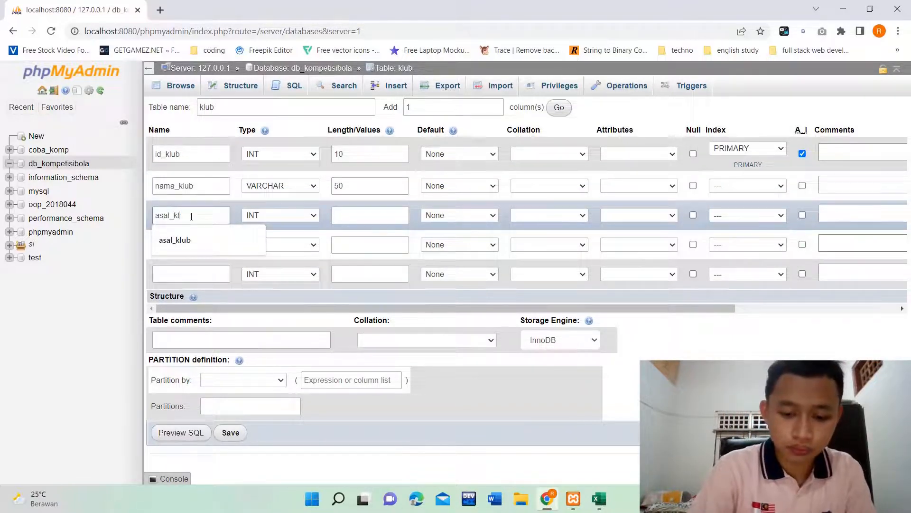
{"action": "left_click", "coordinate": [248, 216]}
{"action": "left_click", "coordinate": [271, 237]}
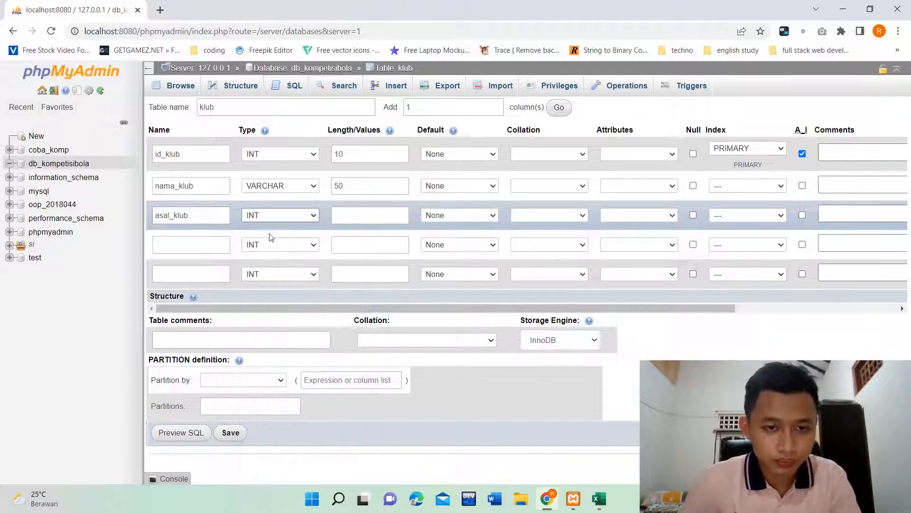
{"action": "key", "text": "v"}
{"action": "left_click", "coordinate": [360, 216]}
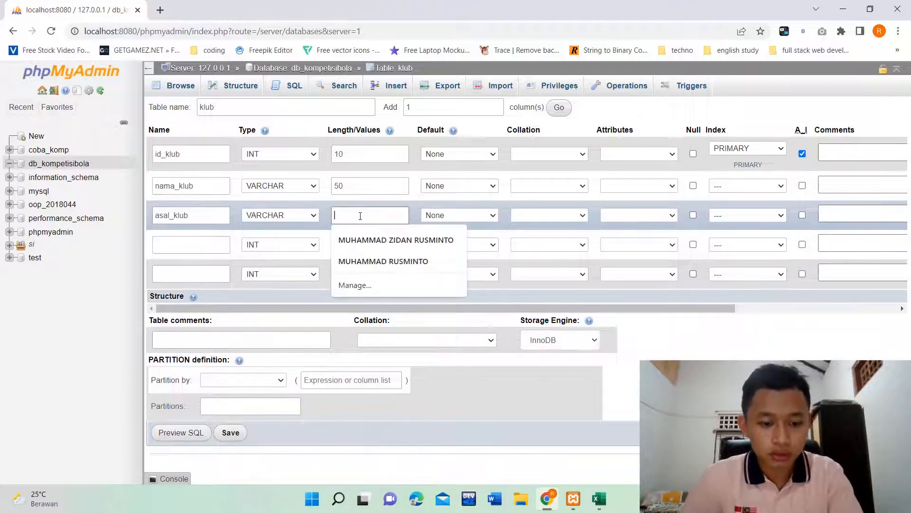
{"action": "type", "text": "50"}
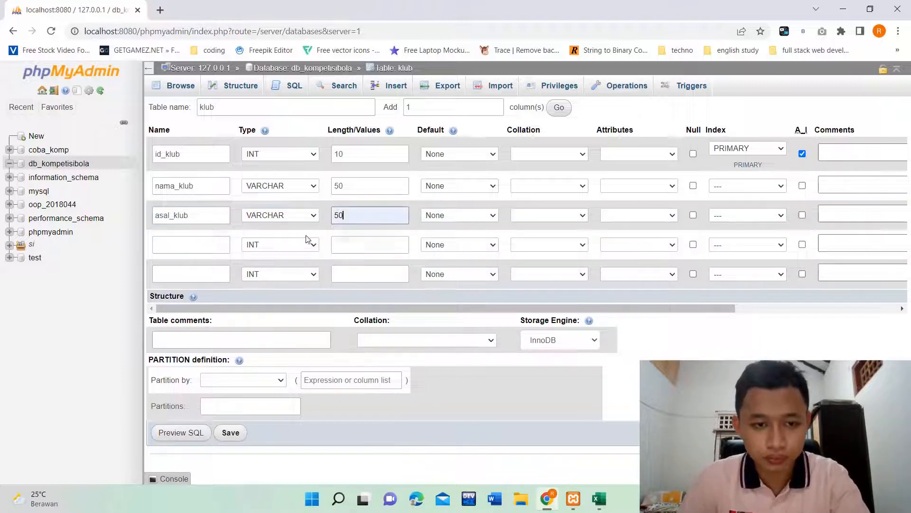
- Define the fourth column as julukan_klub with type VARCHAR and length 50
{"action": "left_click", "coordinate": [208, 243]}
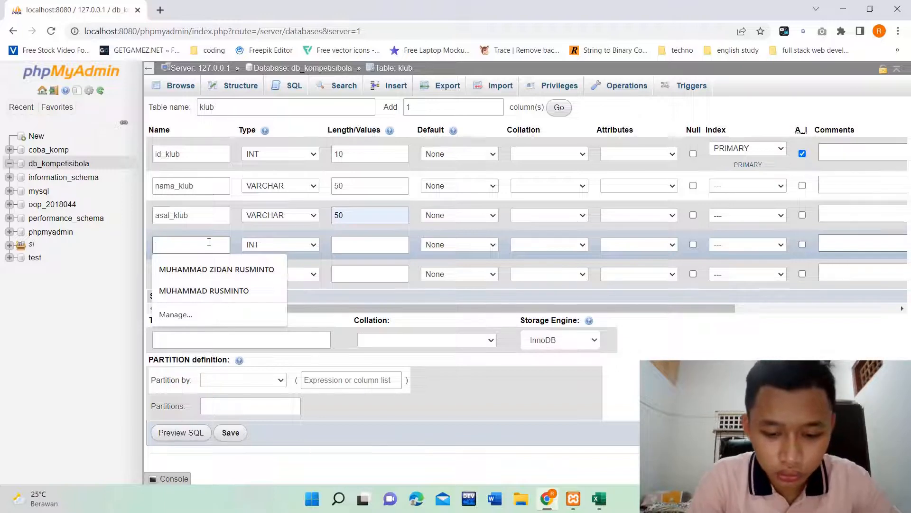
{"action": "type", "text": "julu"}
{"action": "key", "text": "Down"}
{"action": "key", "text": "Down"}
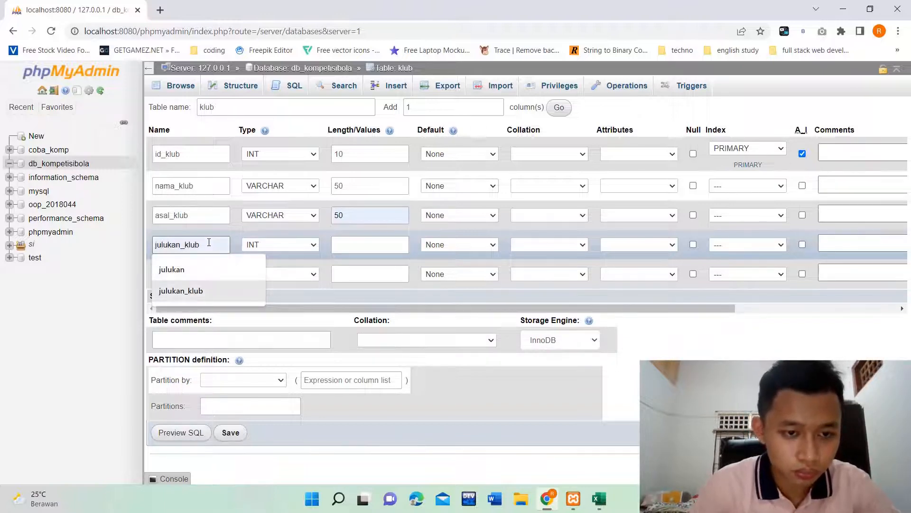
{"action": "key", "text": "Return"}
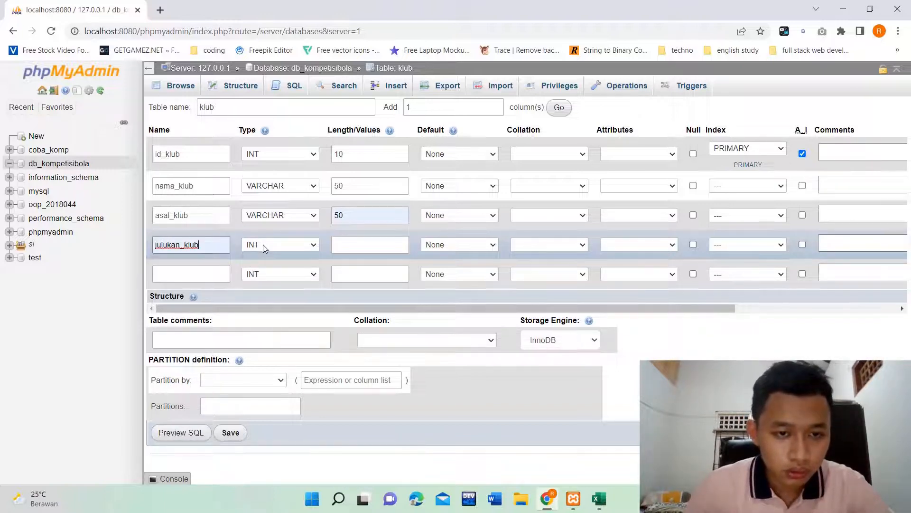
{"action": "left_click", "coordinate": [261, 244]}
{"action": "left_click", "coordinate": [273, 268]}
{"action": "key", "text": "v"}
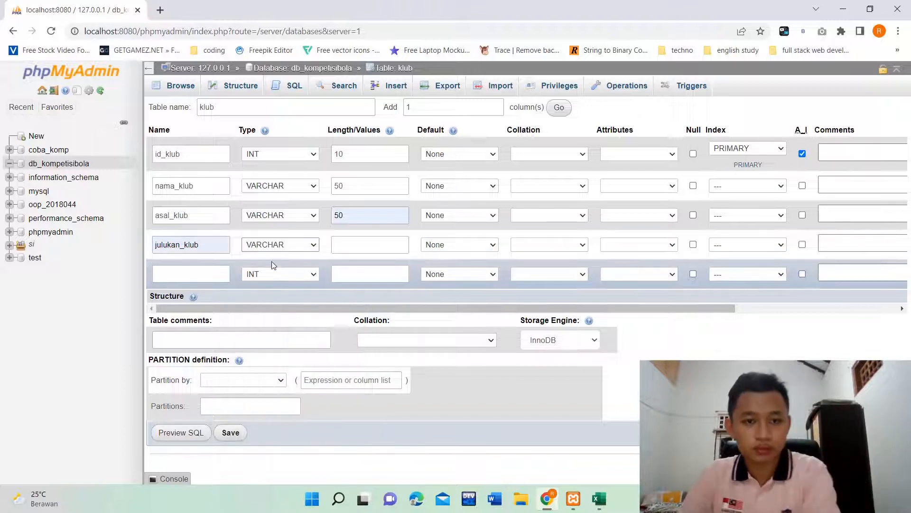
{"action": "left_click", "coordinate": [343, 244]}
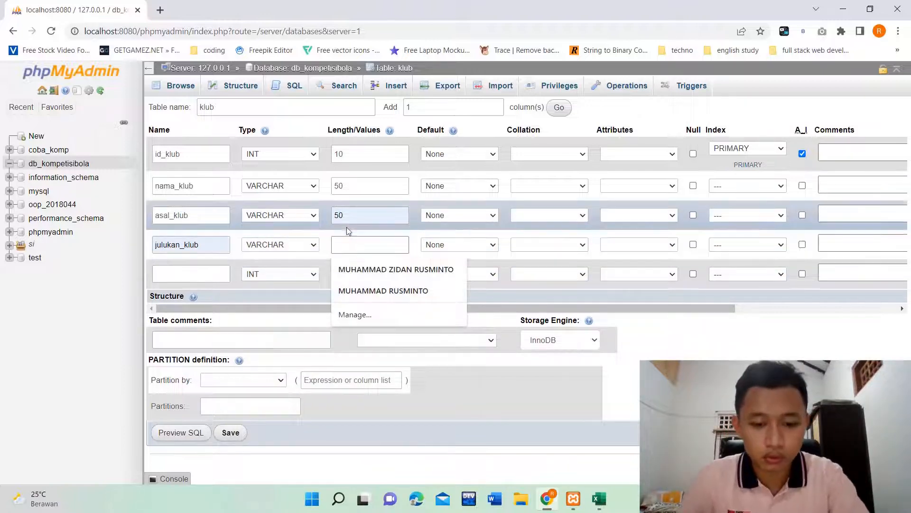
{"action": "type", "text": "50"}
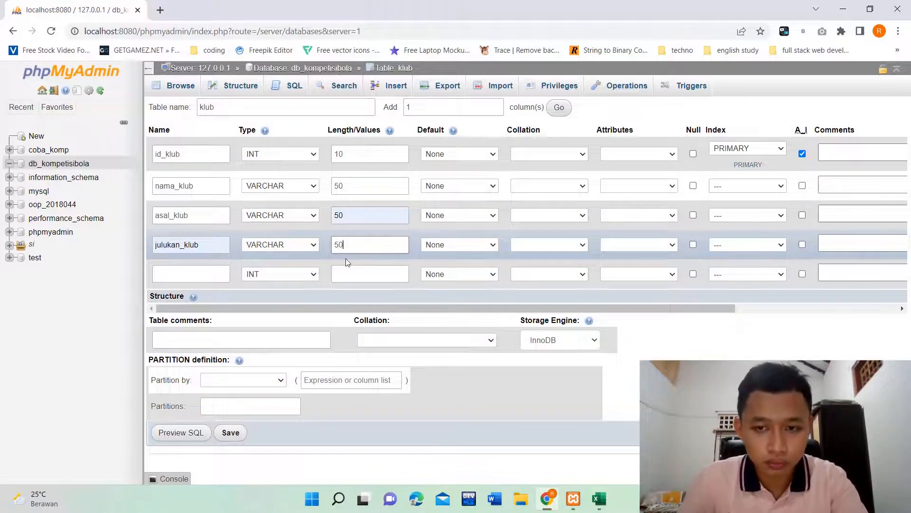
- Name the fifth column no_telp with length 13, keeping type INT, and save the klub table
{"action": "left_click", "coordinate": [203, 269]}
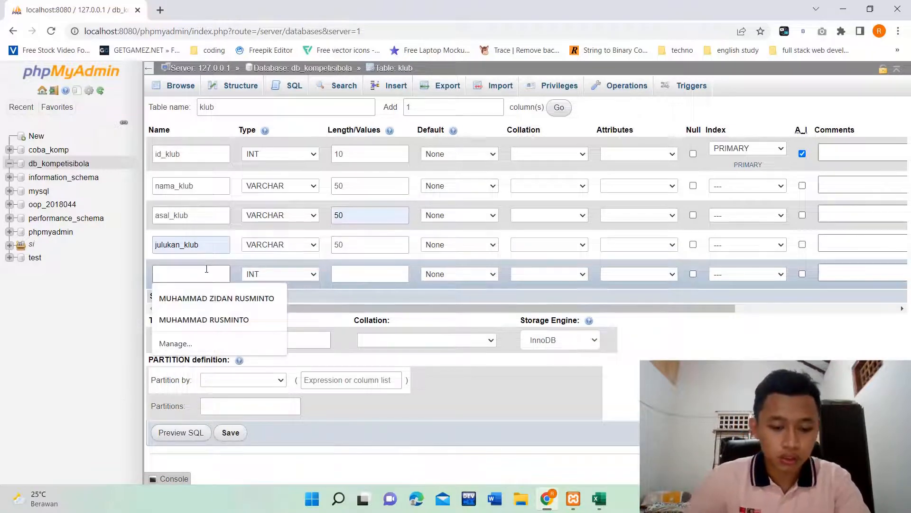
{"action": "type", "text": "no"}
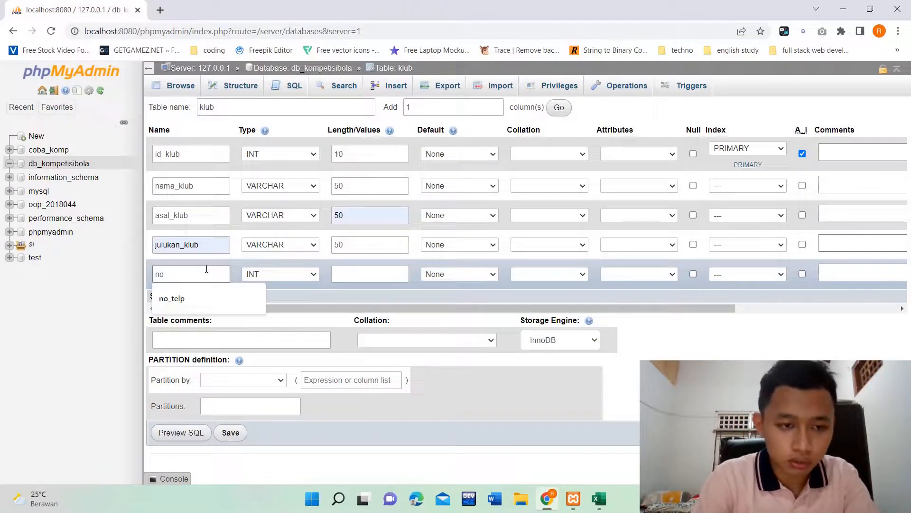
{"action": "key", "text": "Down"}
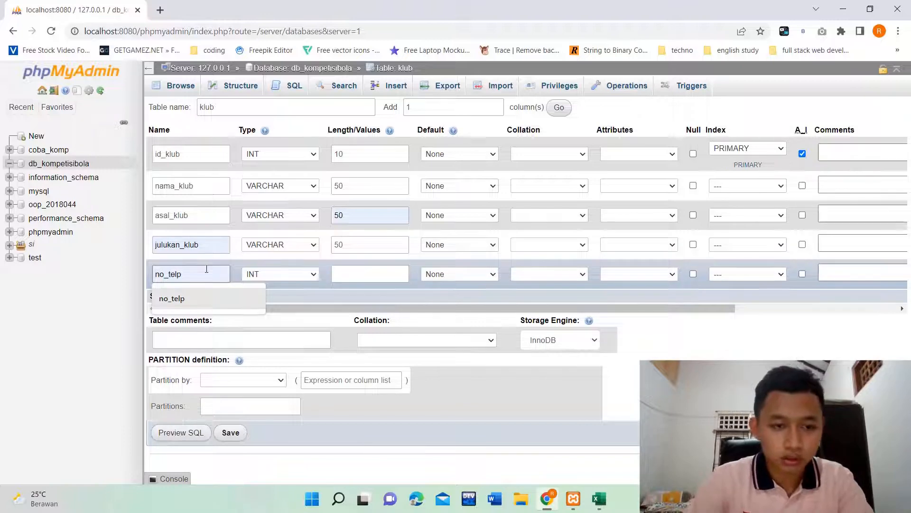
{"action": "key", "text": "Return"}
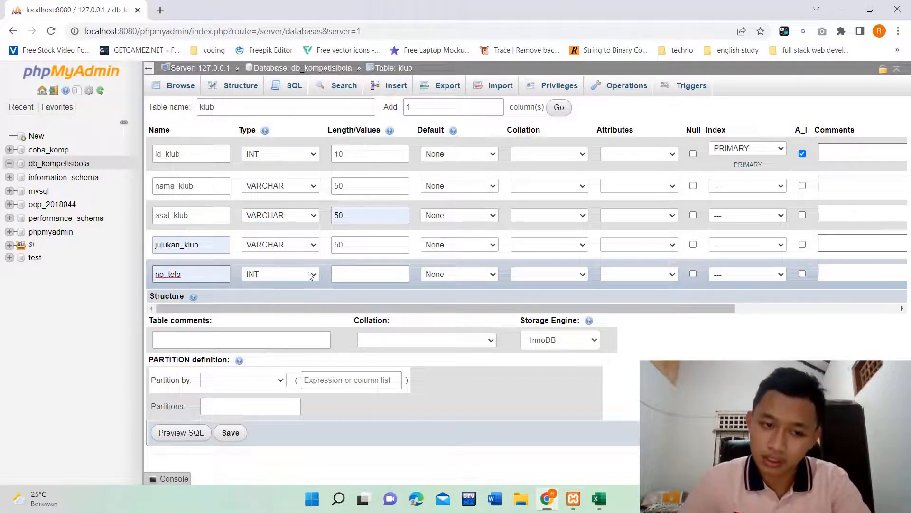
{"action": "left_click", "coordinate": [348, 271]}
{"action": "type", "text": "13"}
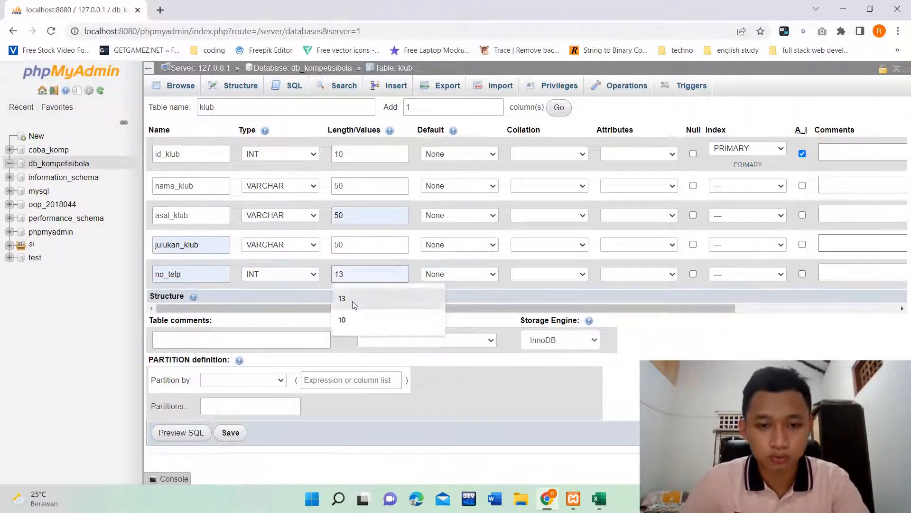
{"action": "left_click", "coordinate": [351, 299]}
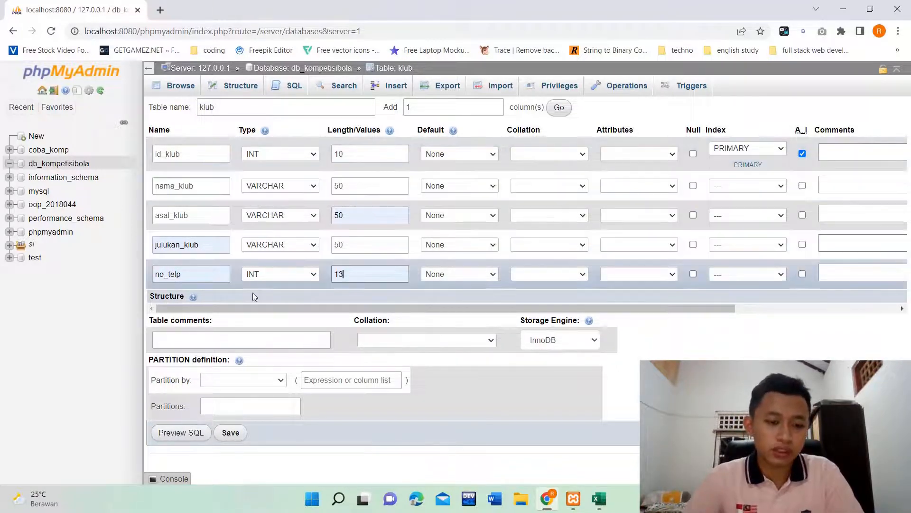
{"action": "left_click", "coordinate": [230, 433]}
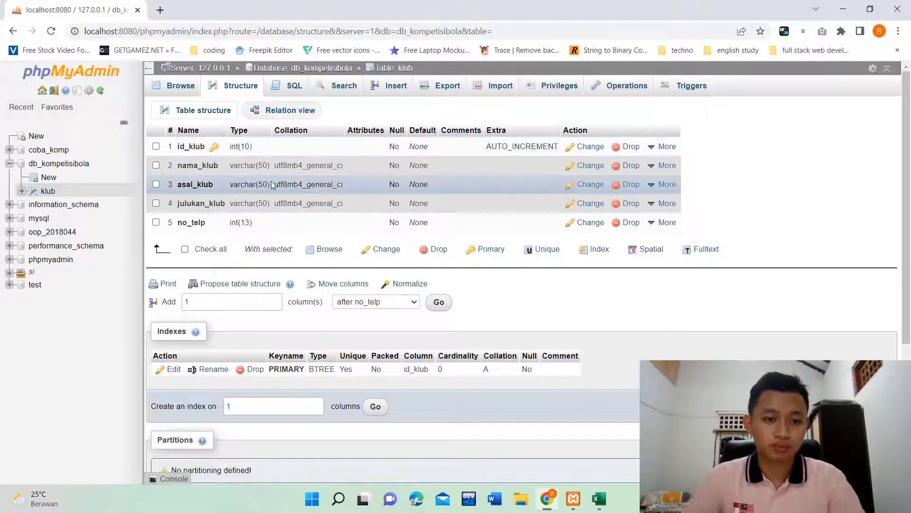
- Check the panitia entity in the Excel diagram and start a new table named panitia in db_kompetisibola
{"action": "left_click", "coordinate": [598, 500]}
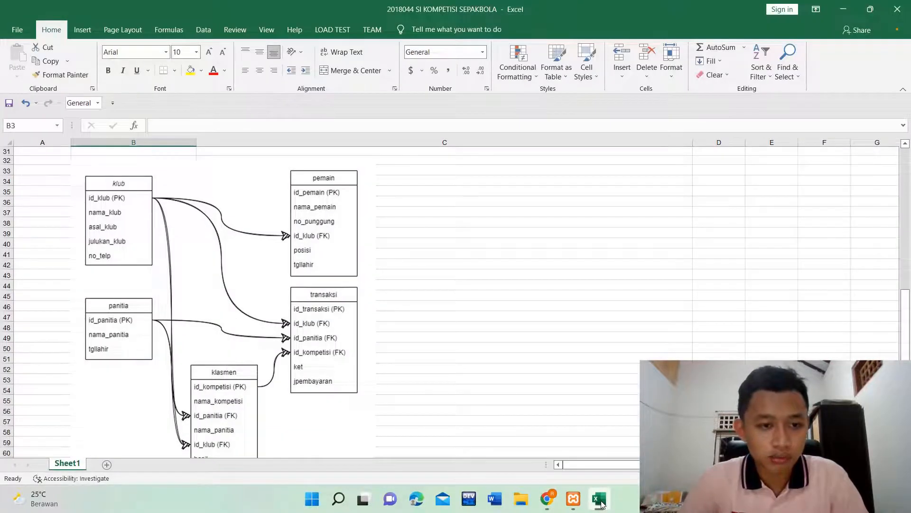
{"action": "left_click", "coordinate": [600, 501]}
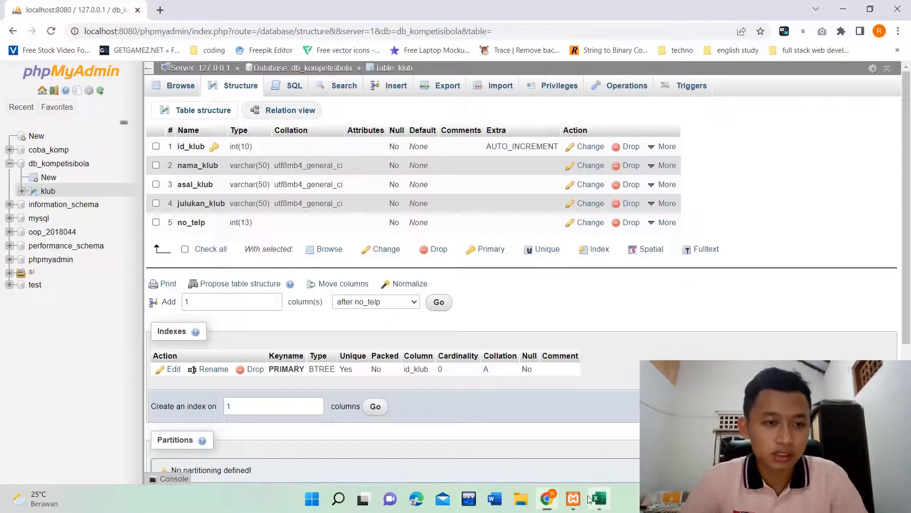
{"action": "left_click", "coordinate": [50, 178]}
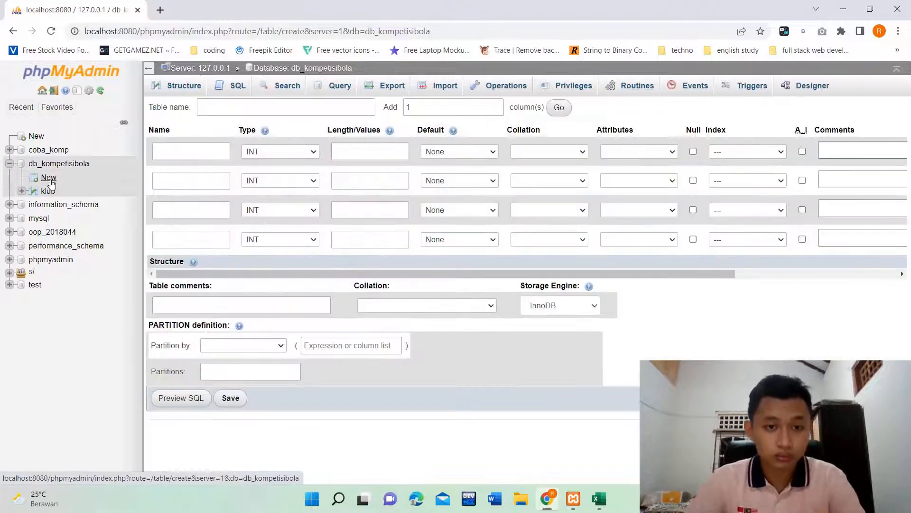
{"action": "left_click", "coordinate": [237, 109]}
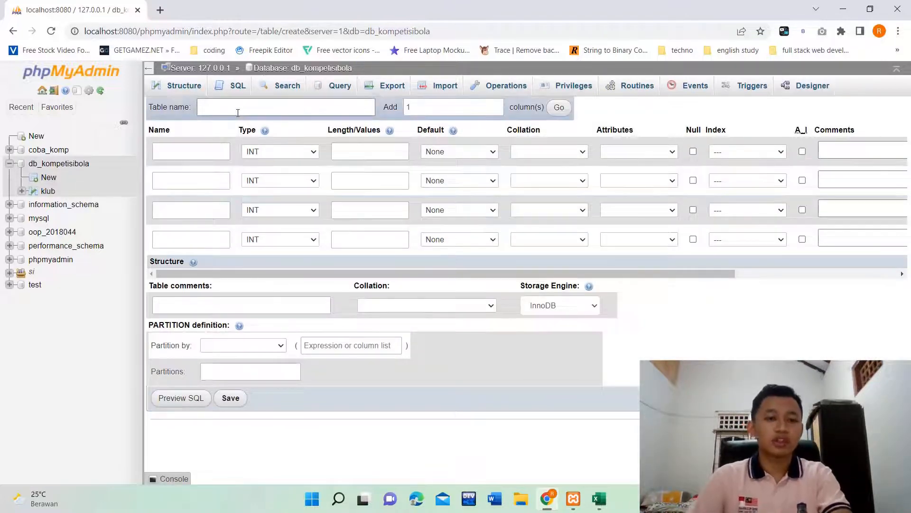
{"action": "type", "text": "panitia"}
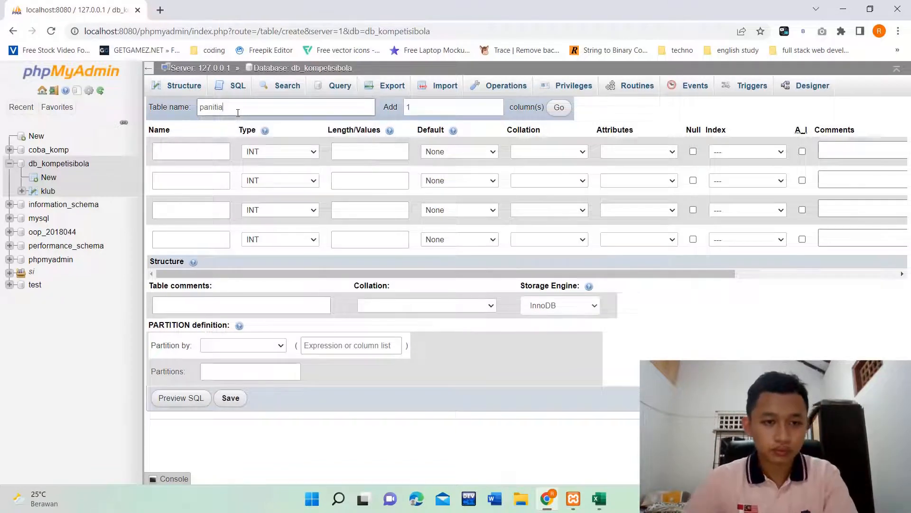
- Name the first column of the panitia table id_panitia and set its length to 10
{"action": "left_click", "coordinate": [212, 152]}
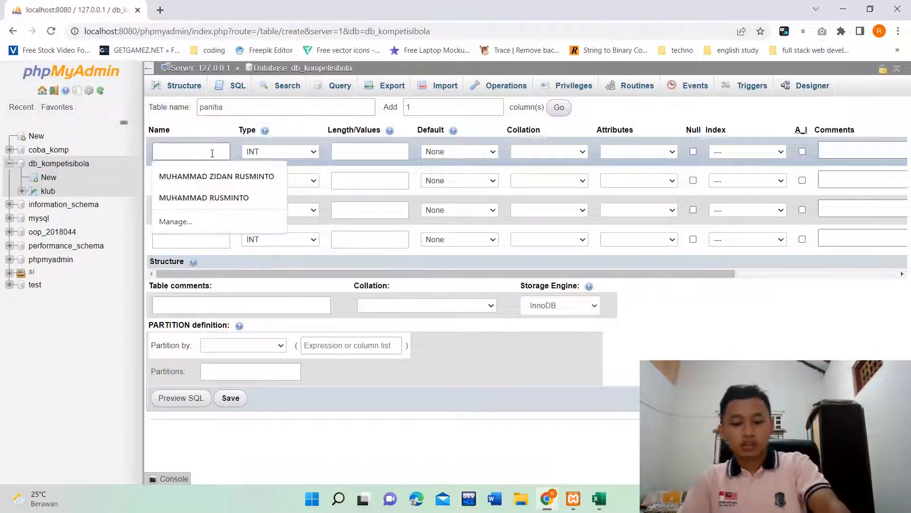
{"action": "type", "text": "id"}
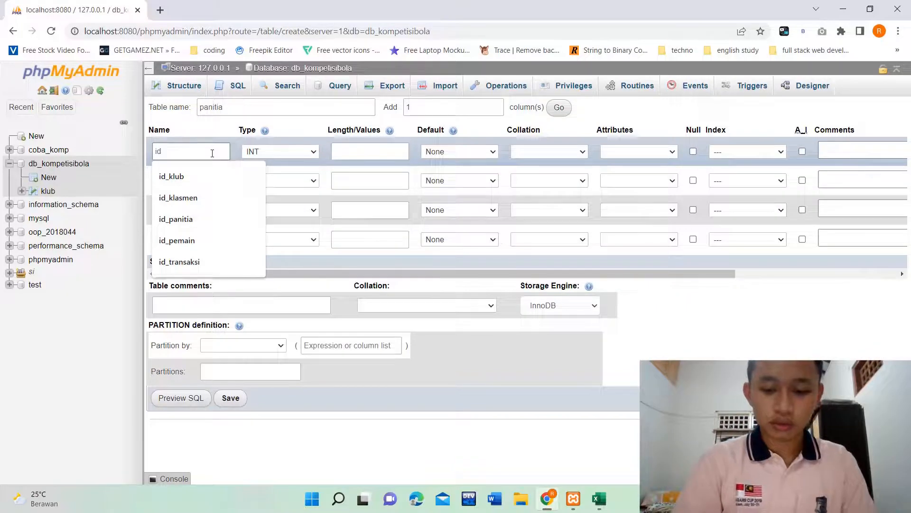
{"action": "type", "text": "_panitia"}
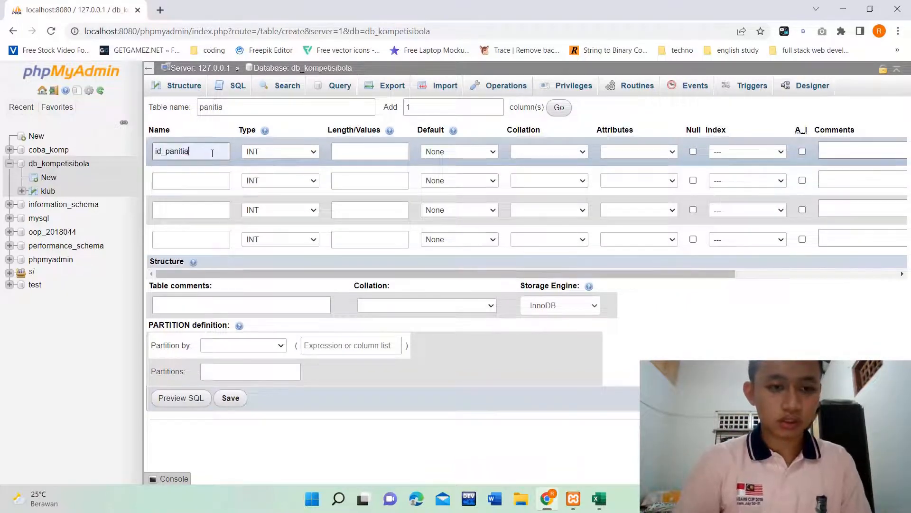
{"action": "left_click", "coordinate": [372, 153]}
{"action": "type", "text": "10"}
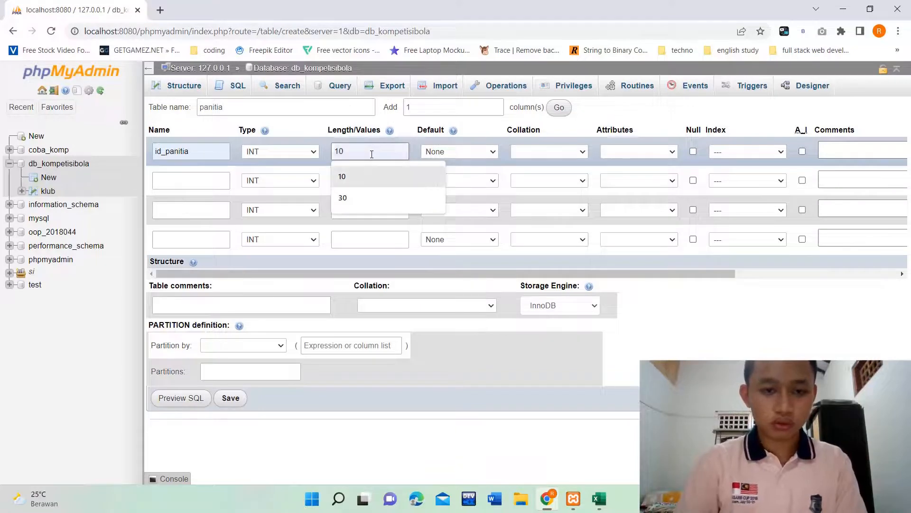
- Make id_panitia the PRIMARY index of the table and enable auto-increment for it
{"action": "left_click", "coordinate": [743, 157]}
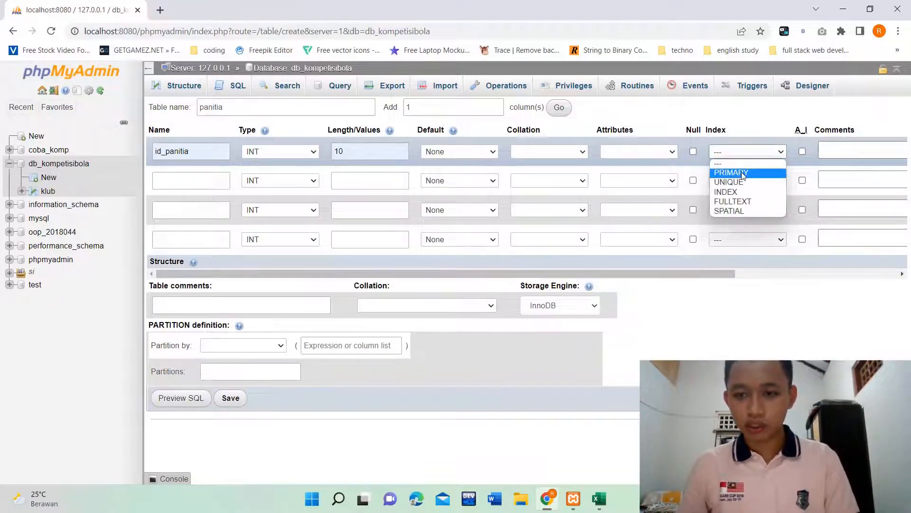
{"action": "left_click", "coordinate": [760, 176]}
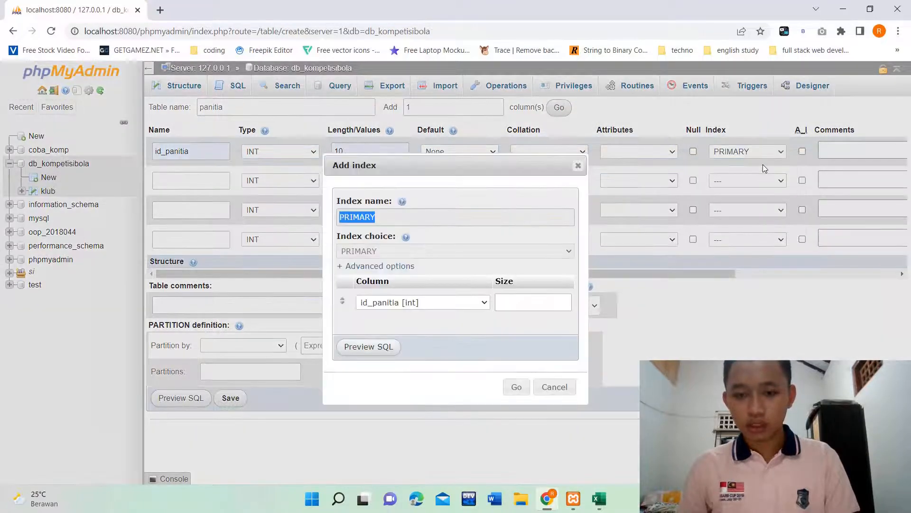
{"action": "left_click", "coordinate": [516, 393]}
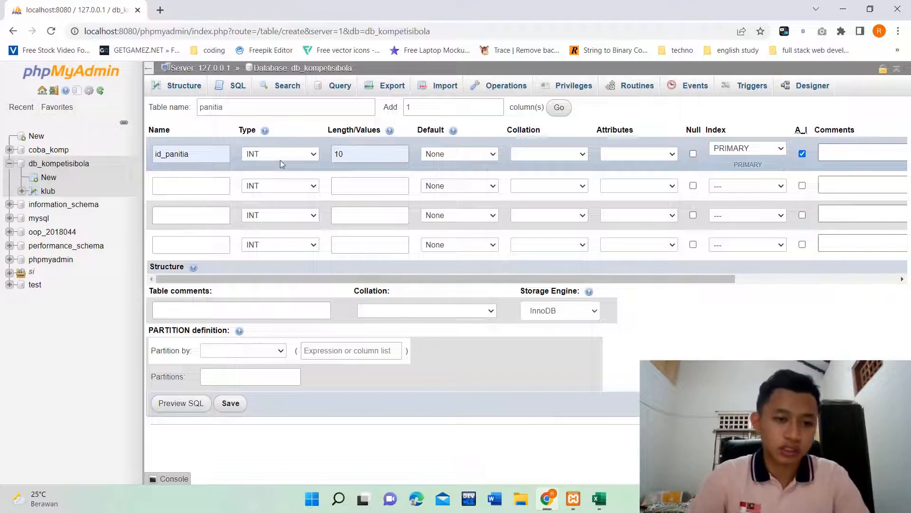
- Define the second column of the panitia table as nama_panitia with type VARCHAR and length 255
{"action": "left_click", "coordinate": [190, 186]}
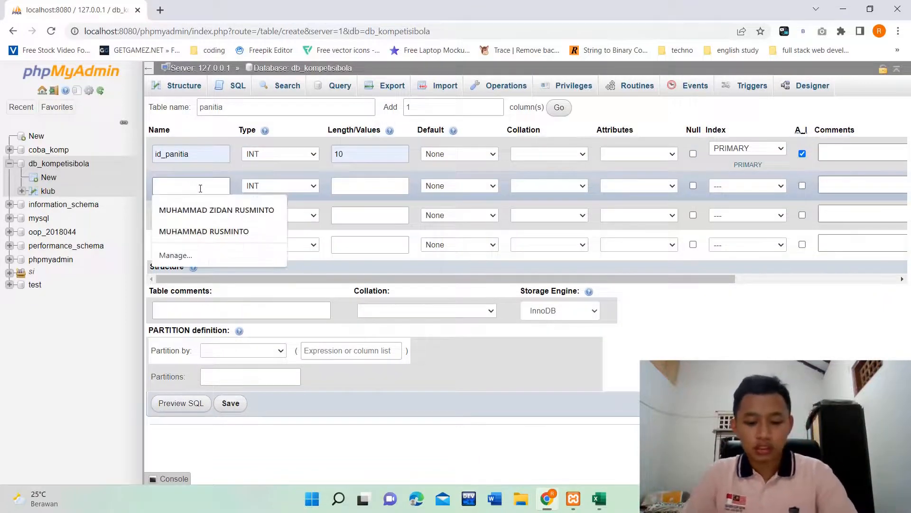
{"action": "type", "text": "nama"}
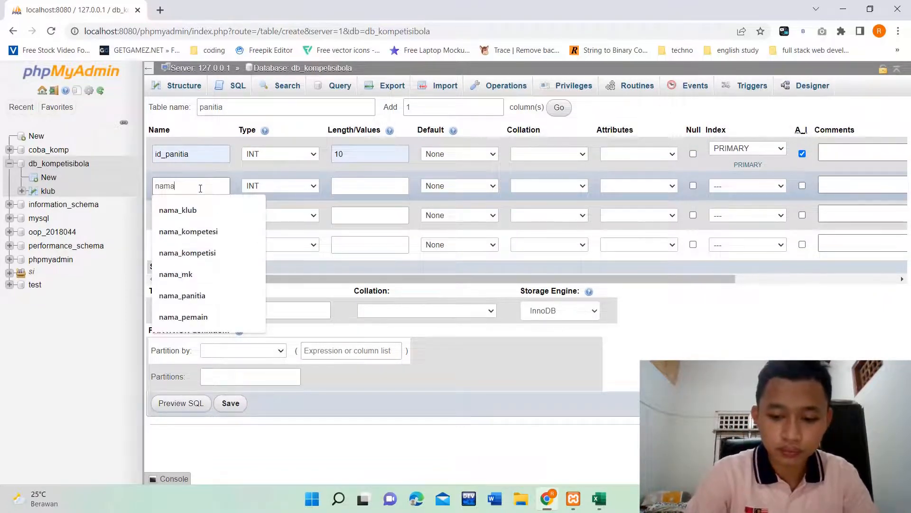
{"action": "type", "text": "_panitia"}
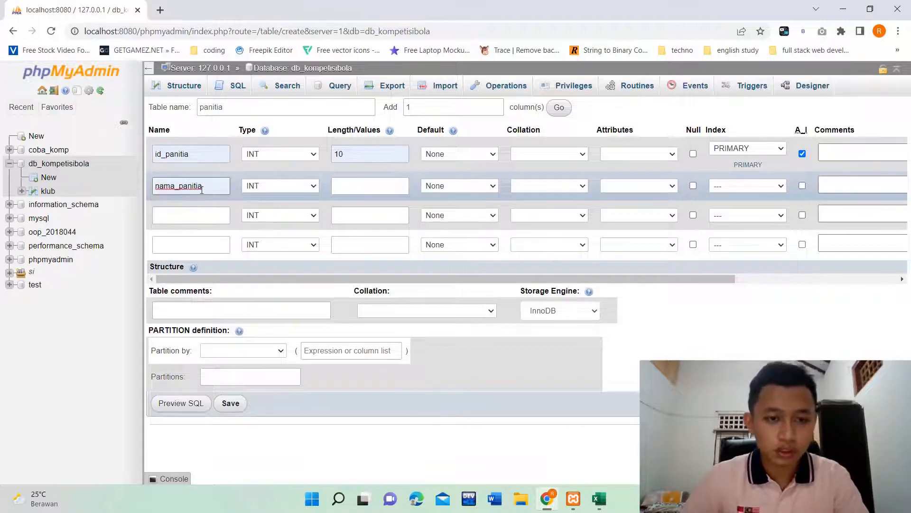
{"action": "left_click", "coordinate": [288, 187]}
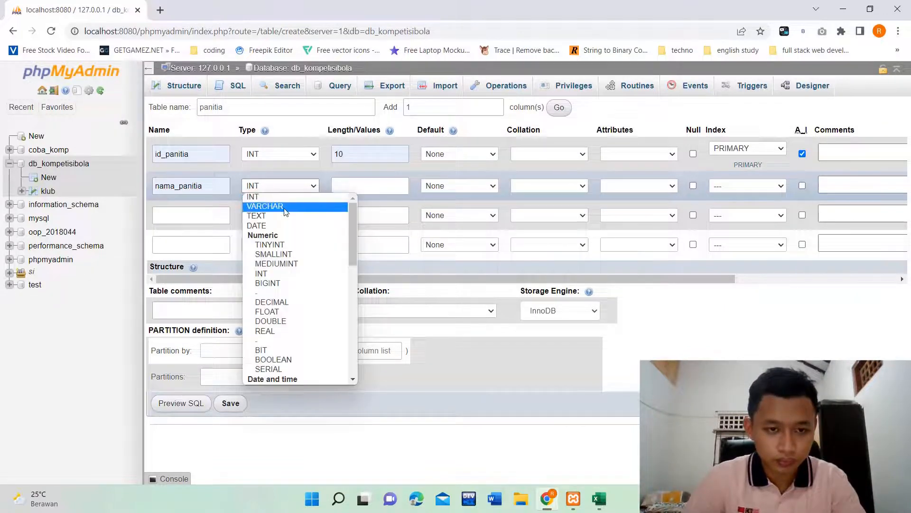
{"action": "left_click", "coordinate": [357, 190]}
{"action": "key", "text": "v"}
{"action": "left_click", "coordinate": [365, 185]}
{"action": "type", "text": "255"}
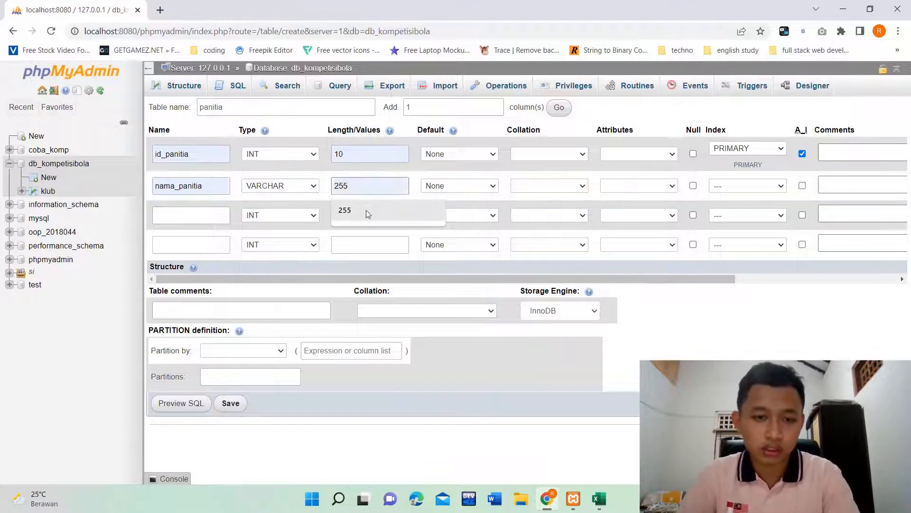
- Define the third column of the panitia table as tgl_lahir with type DATE and save the table
{"action": "left_click", "coordinate": [366, 210]}
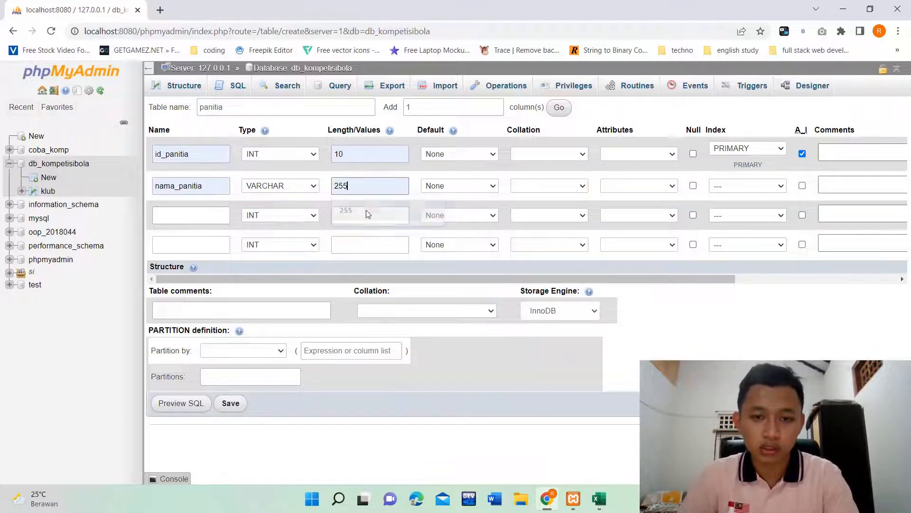
{"action": "left_click", "coordinate": [184, 220]}
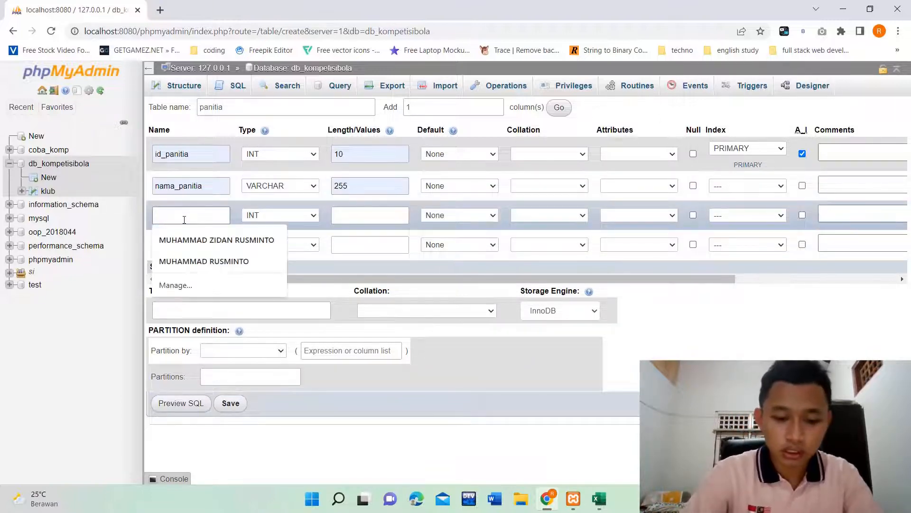
{"action": "type", "text": "tgl"}
{"action": "key", "text": "Down"}
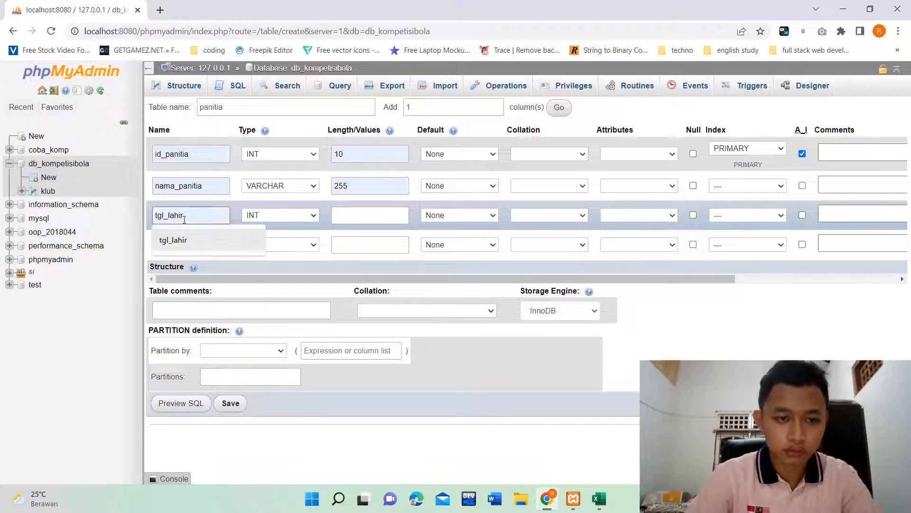
{"action": "key", "text": "Return"}
{"action": "left_click", "coordinate": [275, 213]}
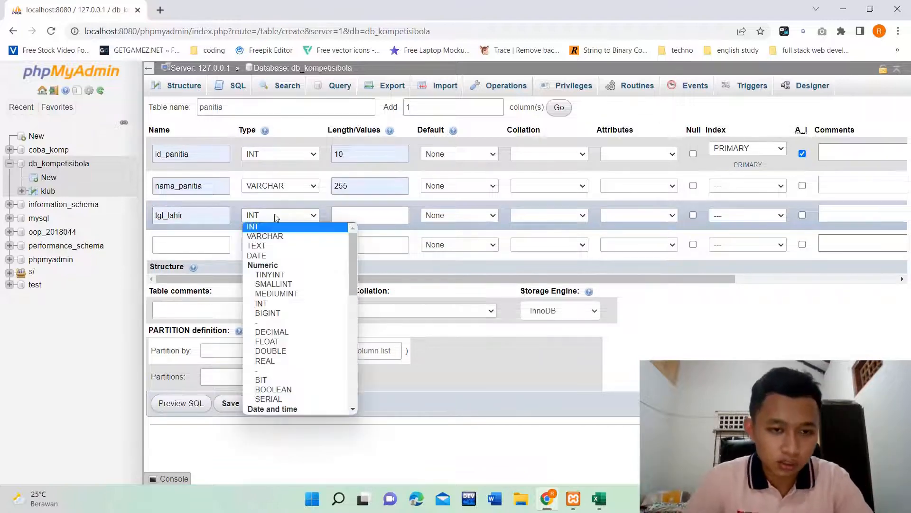
{"action": "left_click", "coordinate": [271, 256]}
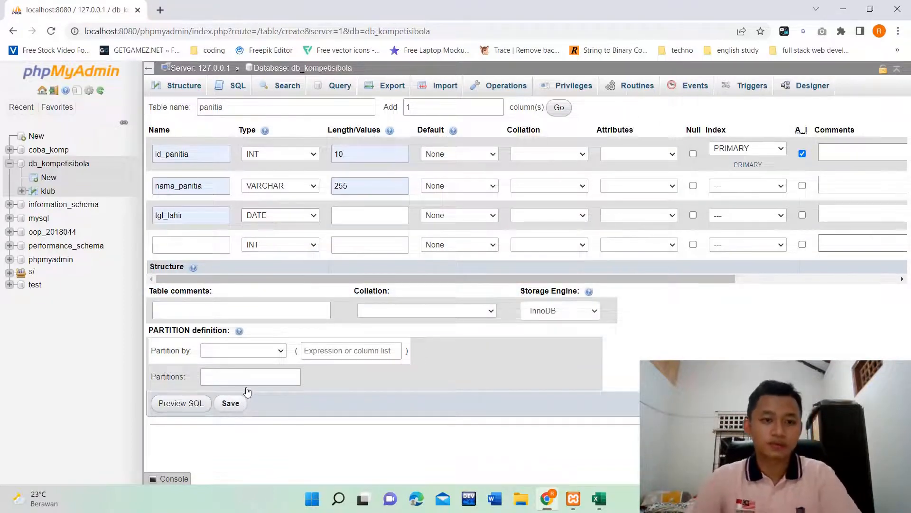
{"action": "left_click", "coordinate": [247, 392]}
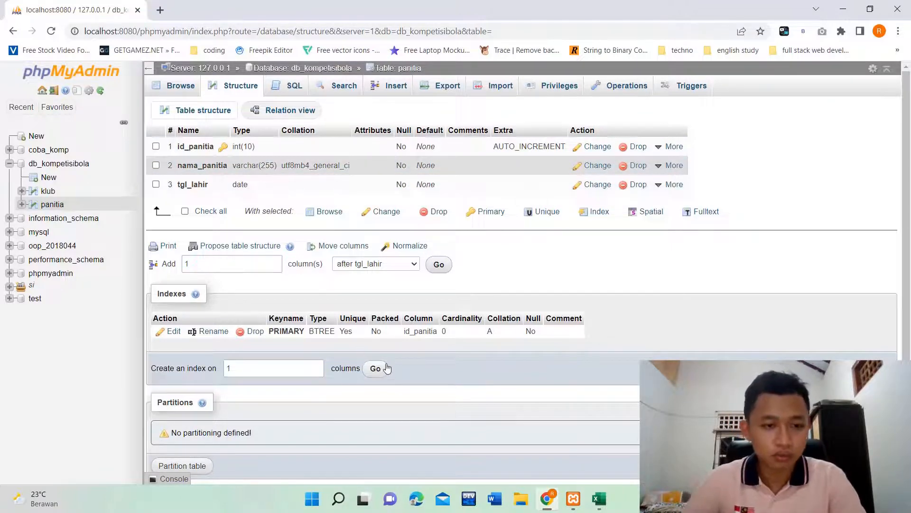
- Start another new table in db_kompetisibola and check the pemain entity's attributes in the Excel diagram
{"action": "left_click", "coordinate": [46, 178]}
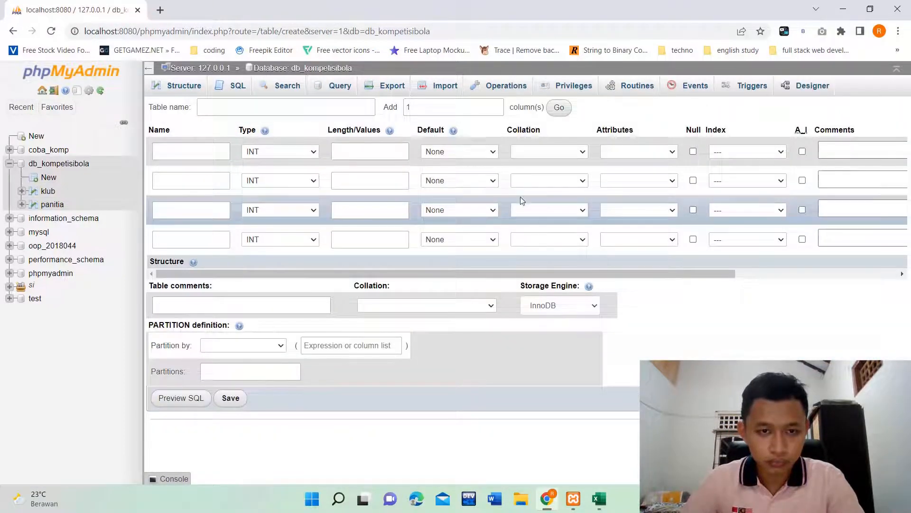
{"action": "left_click", "coordinate": [600, 498]}
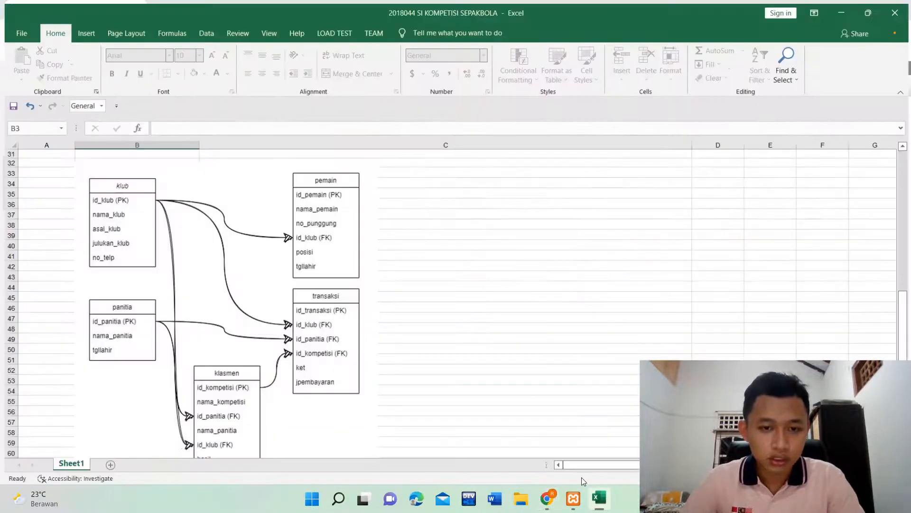
{"action": "scroll", "coordinate": [376, 340], "scroll_direction": "down", "scroll_amount": 1}
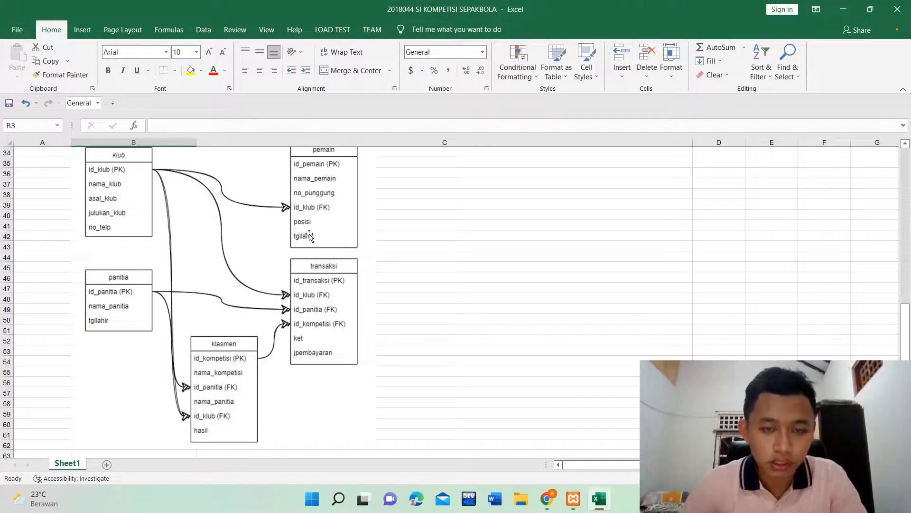
{"action": "left_click", "coordinate": [849, 9]}
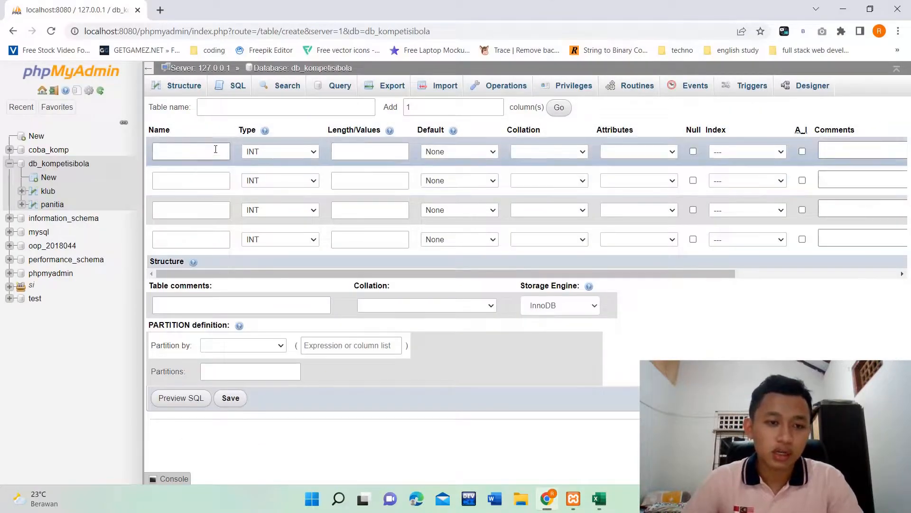
- Name the new table pemain and add 2 more column rows to its definition
{"action": "left_click", "coordinate": [407, 107]}
{"action": "key", "text": "BackSpace"}
{"action": "type", "text": "2"}
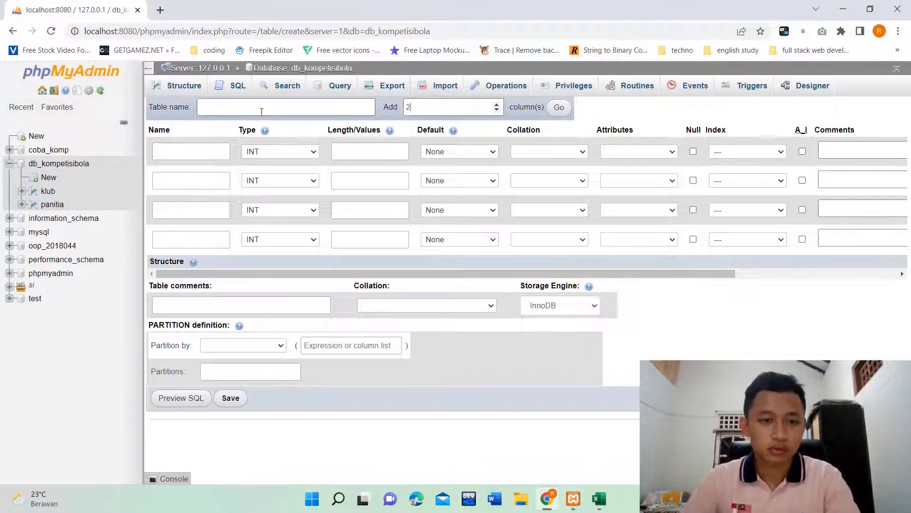
{"action": "left_click", "coordinate": [261, 110]}
{"action": "type", "text": "pem"}
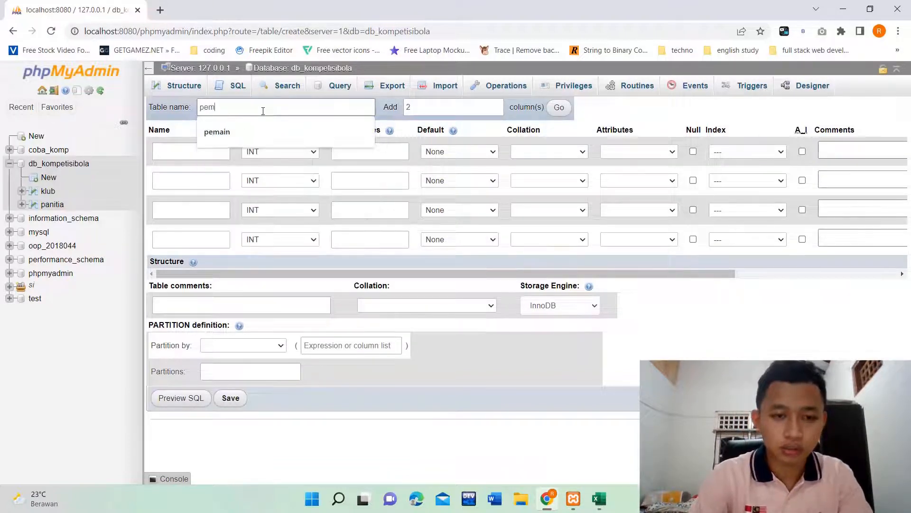
{"action": "type", "text": "ain"}
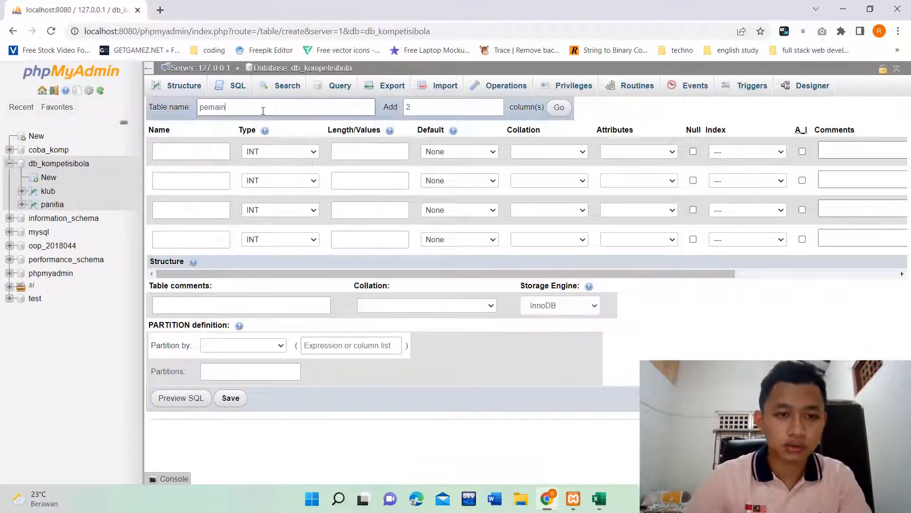
{"action": "left_click", "coordinate": [558, 109]}
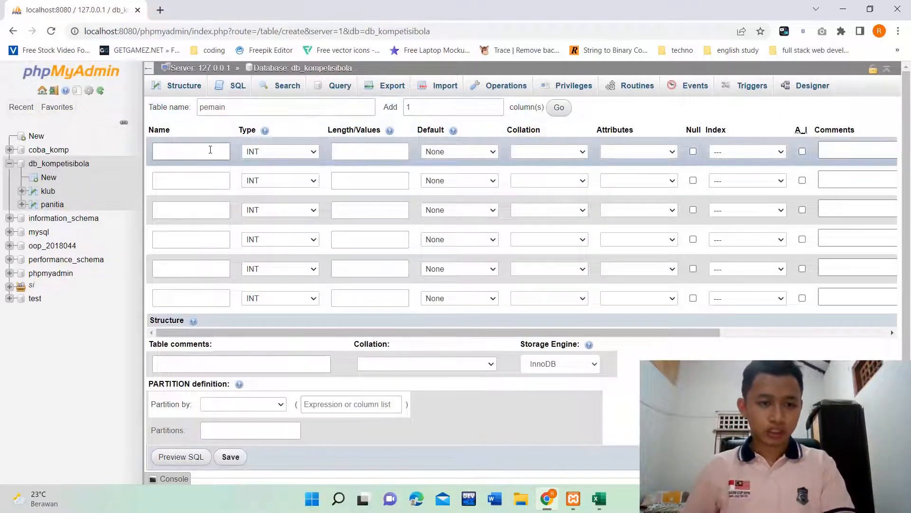
- Name the first column of the pemain table id_pemain and set its length to 10
{"action": "left_click", "coordinate": [210, 149]}
{"action": "type", "text": "id"}
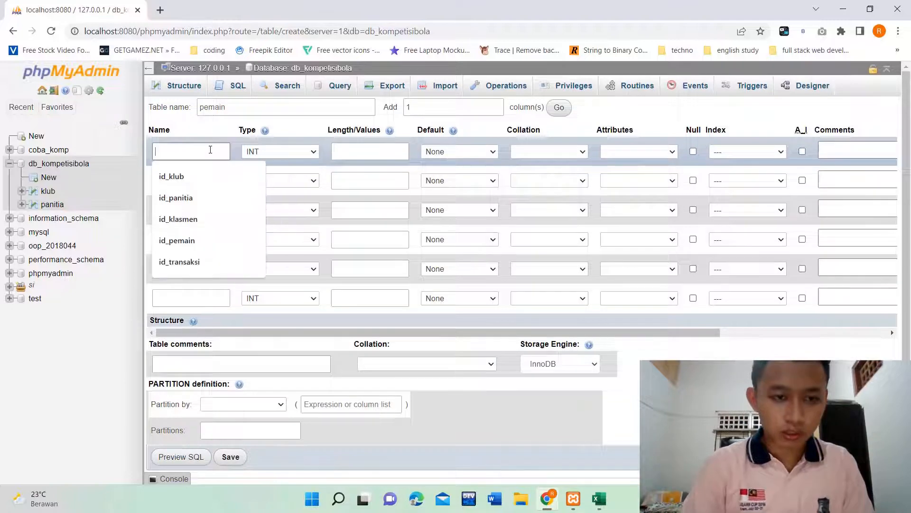
{"action": "key", "text": "Down"}
{"action": "key", "text": "Down"}
{"action": "key", "text": "Down"}
{"action": "key", "text": "Down"}
{"action": "key", "text": "Return"}
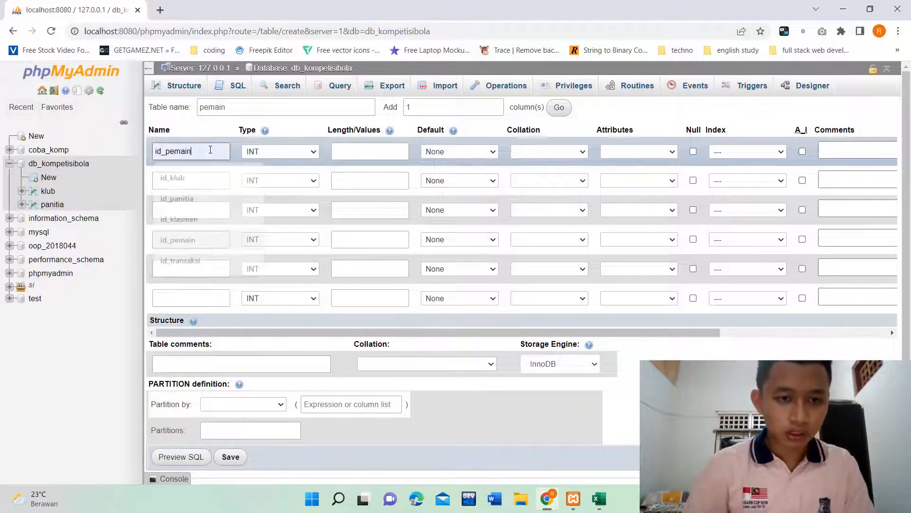
{"action": "left_click", "coordinate": [377, 151]}
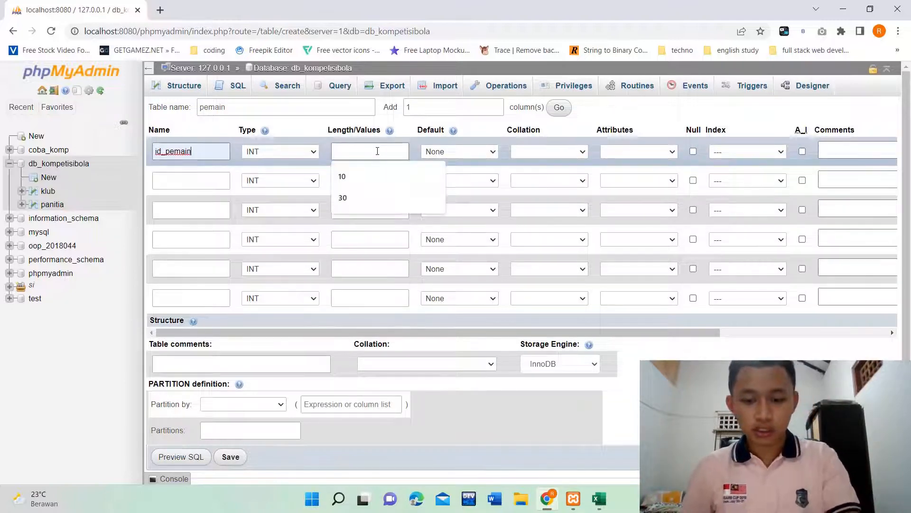
{"action": "type", "text": "10"}
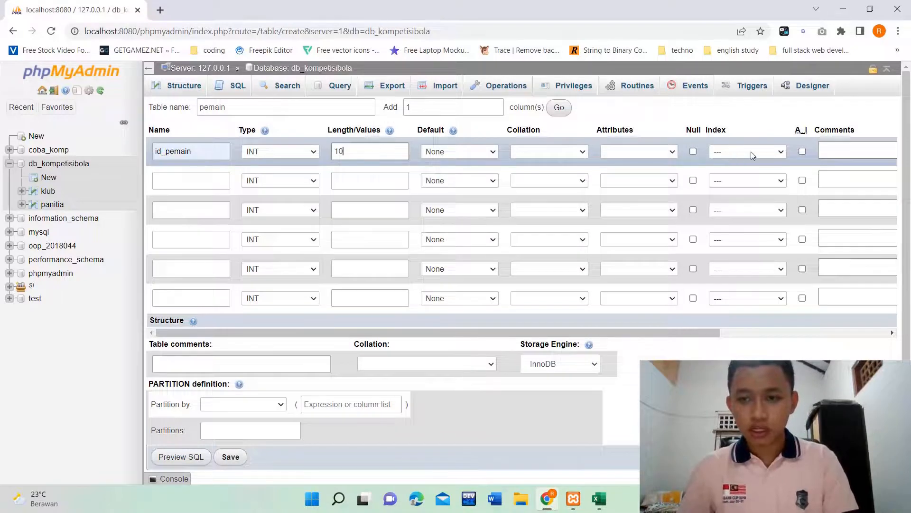
- Make id_pemain the PRIMARY index of the table and enable auto-increment for it
{"action": "left_click", "coordinate": [751, 152]}
{"action": "left_click", "coordinate": [742, 162]}
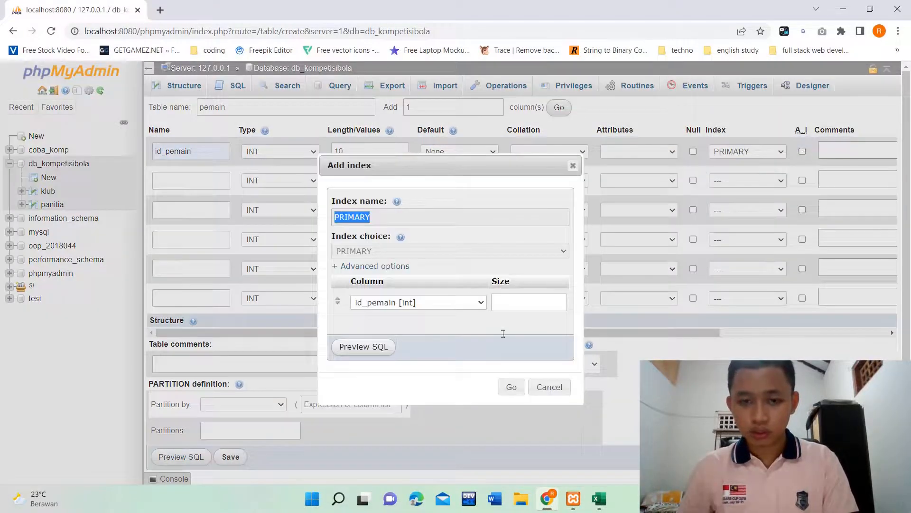
{"action": "left_click", "coordinate": [511, 387]}
{"action": "left_click", "coordinate": [802, 154]}
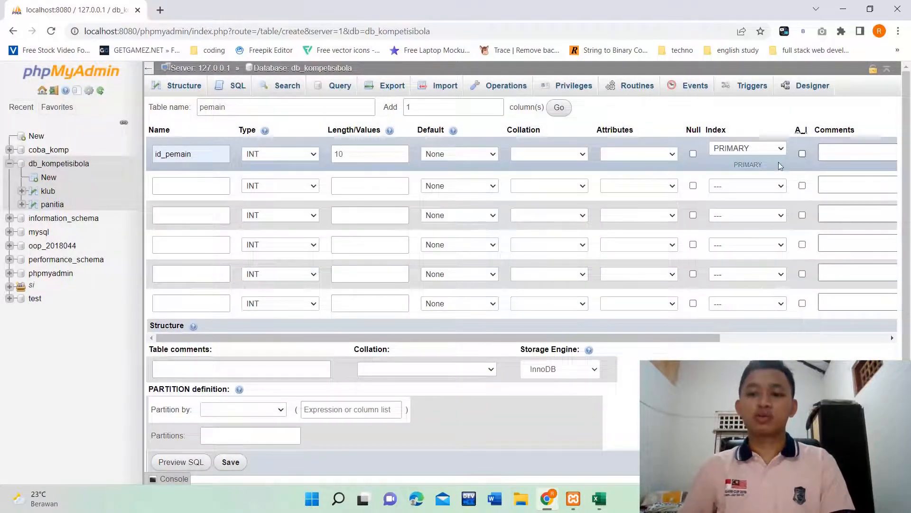
- Define the second column of the pemain table as nama_pemain with type VARCHAR and length 255
{"action": "left_click", "coordinate": [199, 188]}
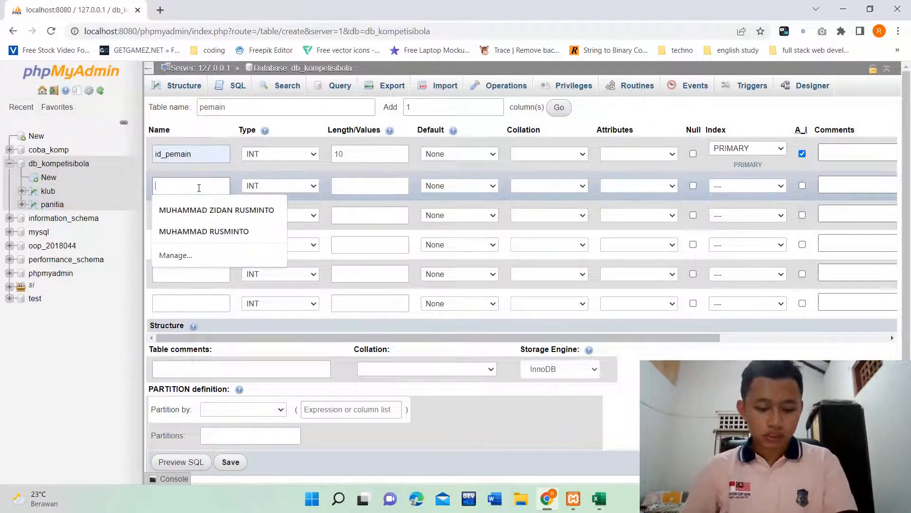
{"action": "type", "text": "nama_klub"}
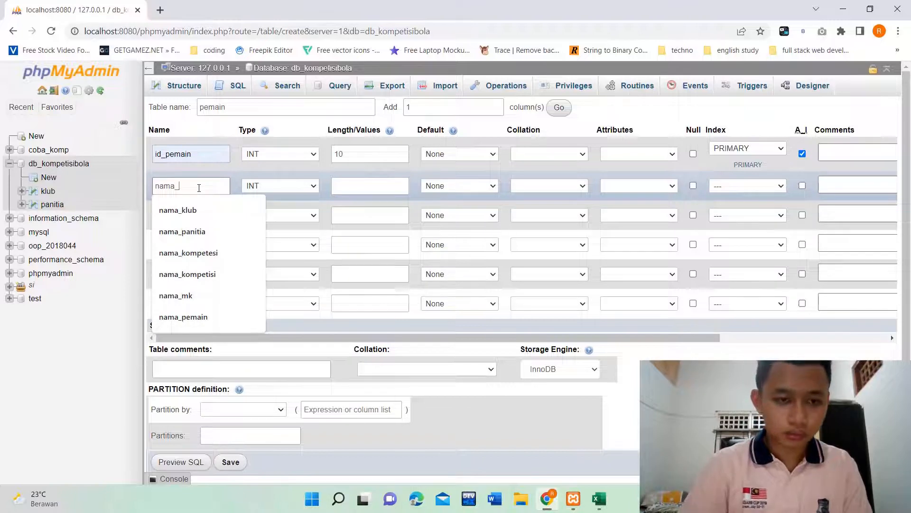
{"action": "key", "text": "Down"}
{"action": "key", "text": "Down"}
{"action": "key", "text": "Down"}
{"action": "key", "text": "Down"}
{"action": "key", "text": "Down"}
{"action": "key", "text": "Return"}
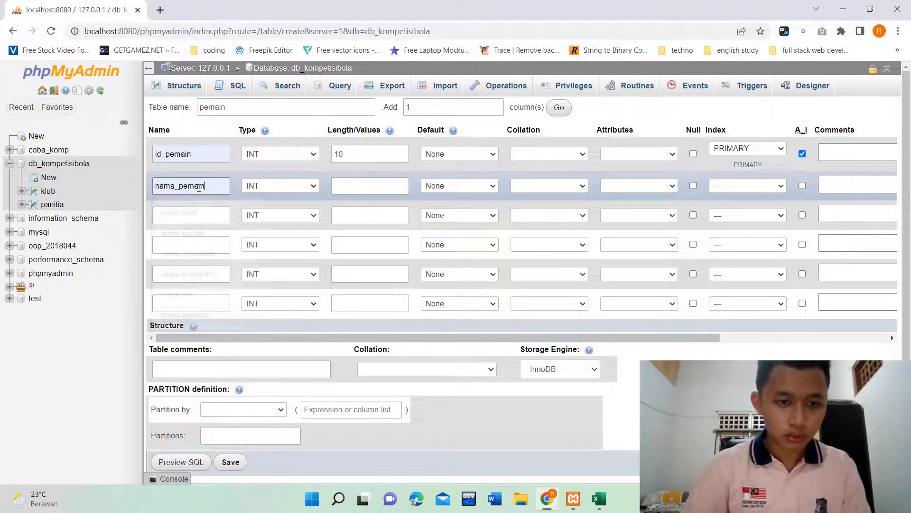
{"action": "left_click", "coordinate": [279, 190]}
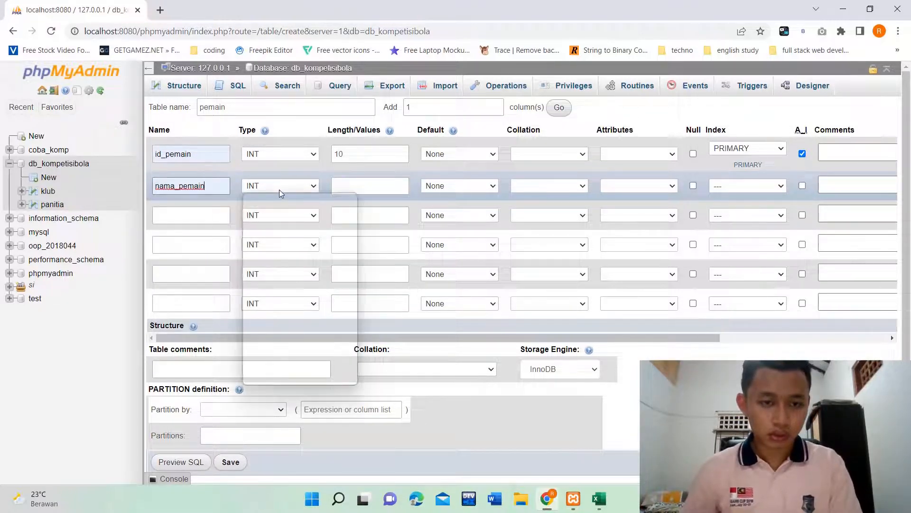
{"action": "left_click", "coordinate": [278, 205]}
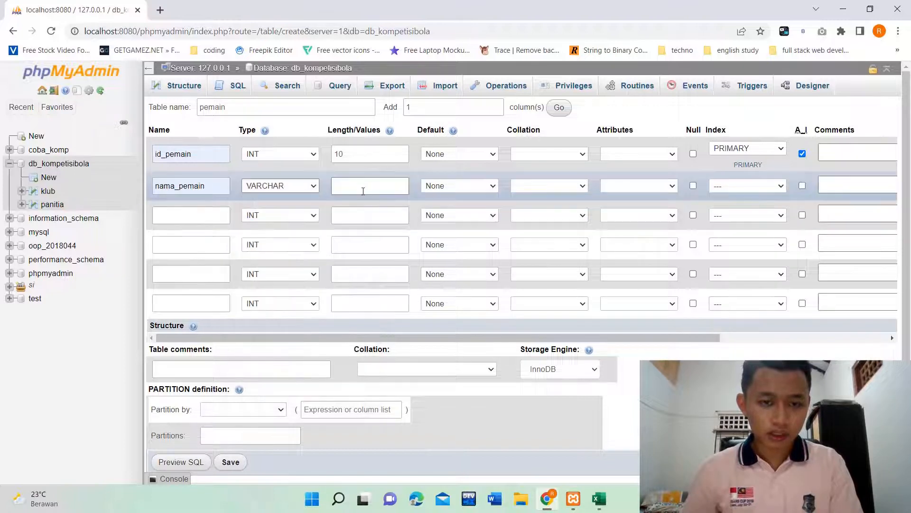
{"action": "left_click", "coordinate": [363, 187]}
{"action": "type", "text": "2"}
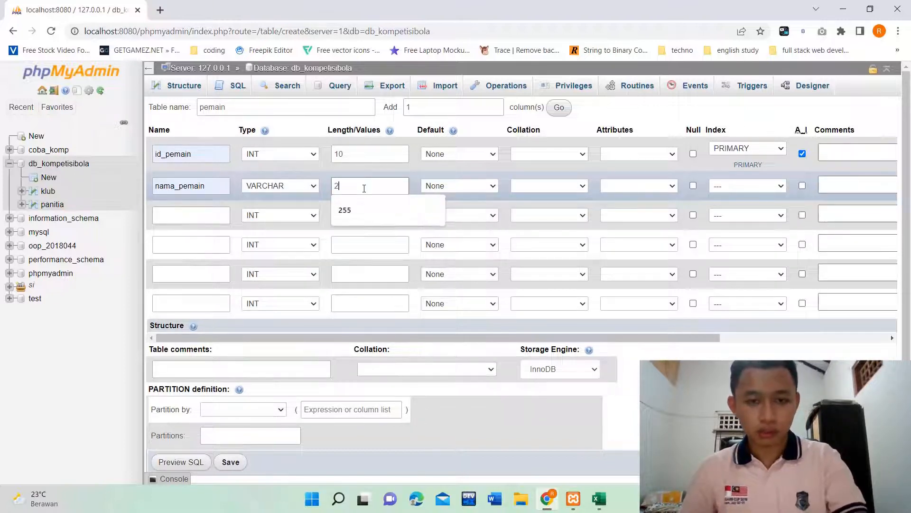
{"action": "type", "text": "55"}
- Define the third column of the pemain table as no_punggung with type VARCHAR and length 10
{"action": "left_click", "coordinate": [188, 219]}
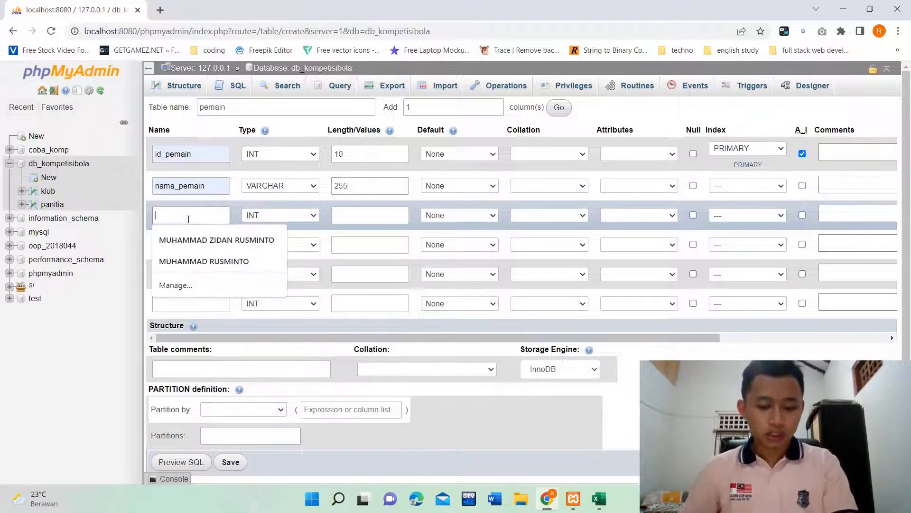
{"action": "type", "text": "no"}
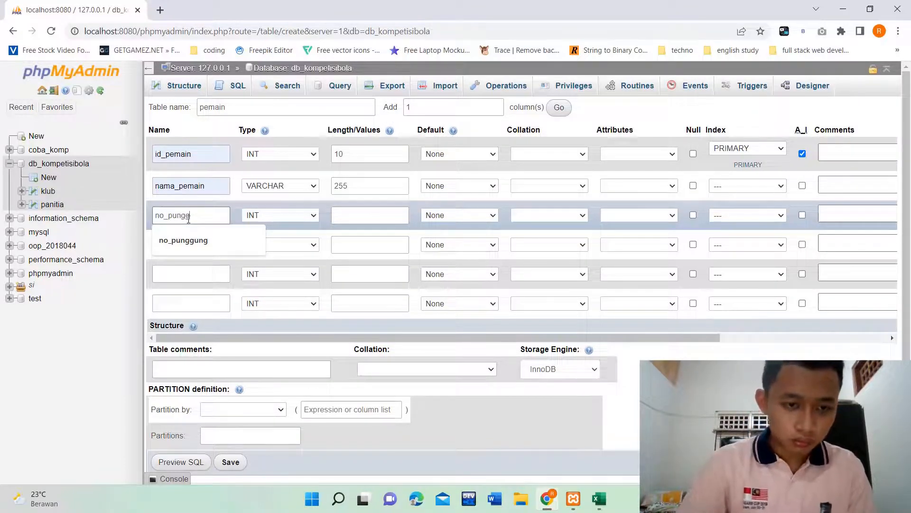
{"action": "type", "text": "_pungg"}
{"action": "key", "text": "Down"}
{"action": "key", "text": "Return"}
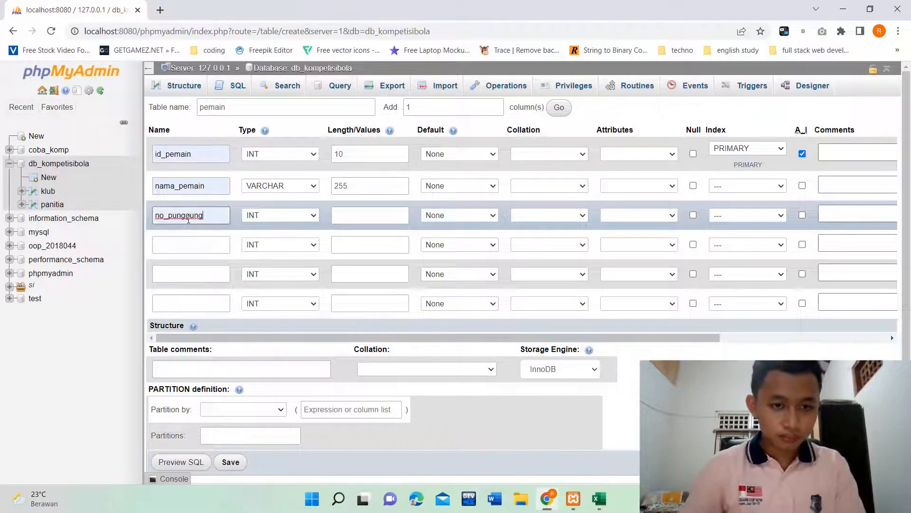
{"action": "left_click", "coordinate": [291, 216]}
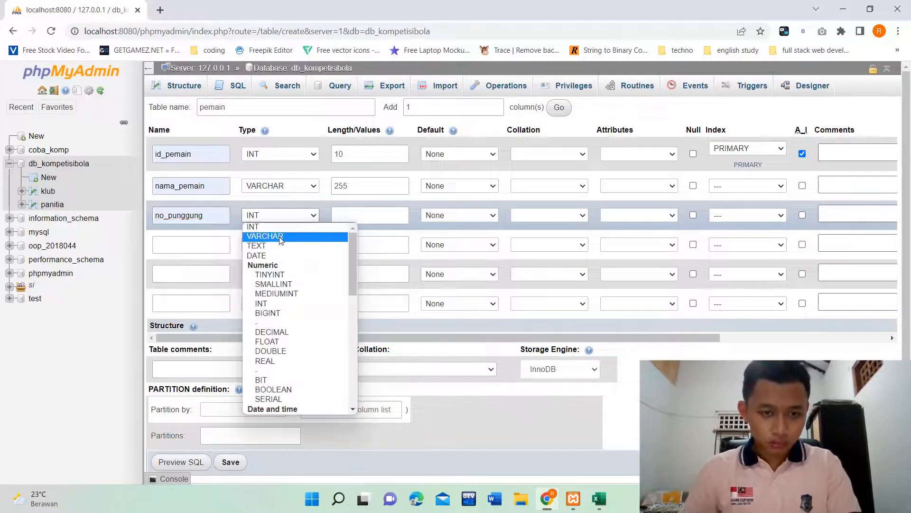
{"action": "key", "text": "Escape"}
{"action": "key", "text": "v"}
{"action": "left_click", "coordinate": [349, 218]}
{"action": "left_click", "coordinate": [350, 218]}
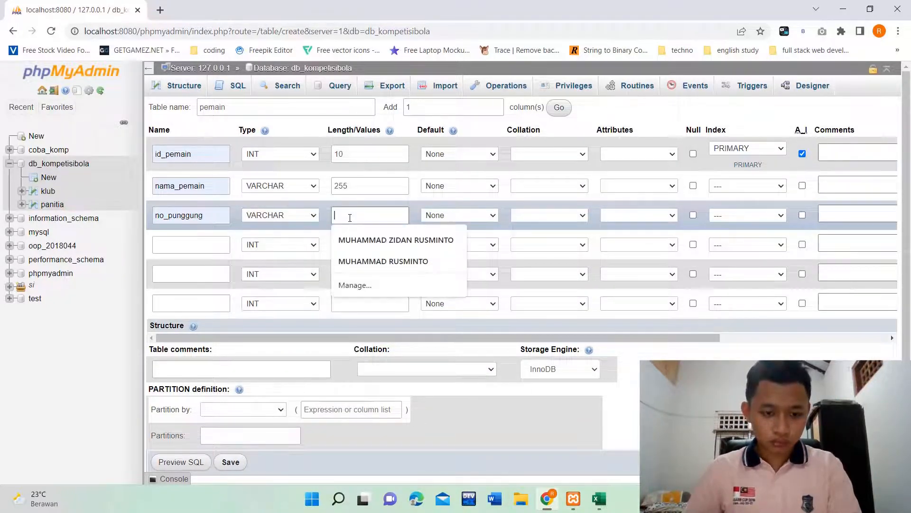
{"action": "type", "text": "10"}
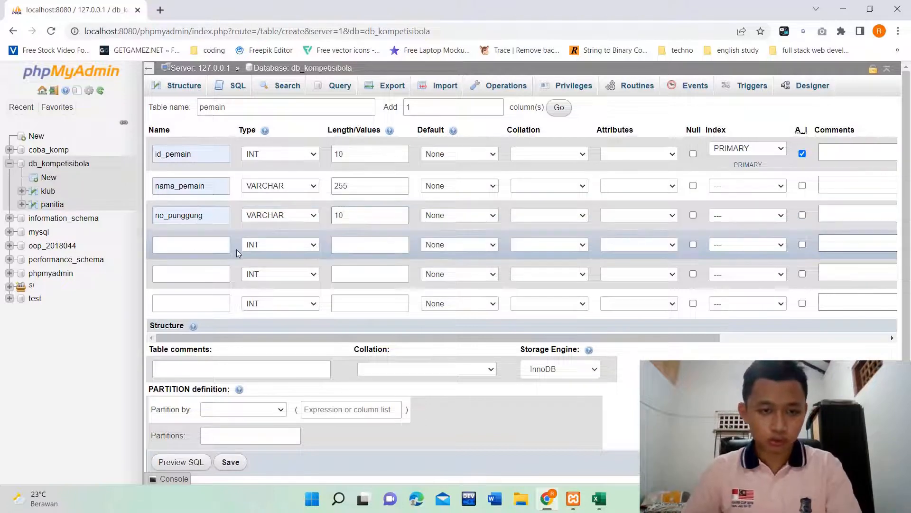
- Name the fourth column of the pemain table id_klub, keeping type INT, and set its length to 10
{"action": "left_click", "coordinate": [202, 245]}
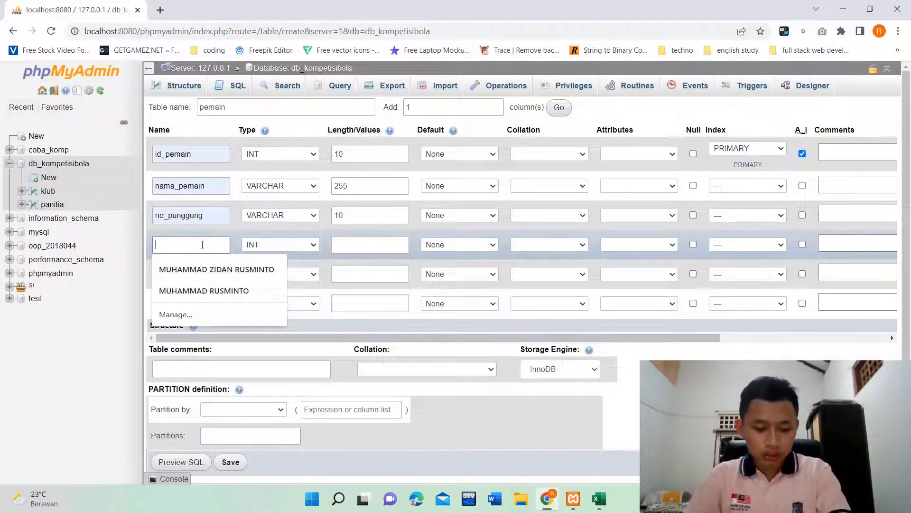
{"action": "type", "text": "id"}
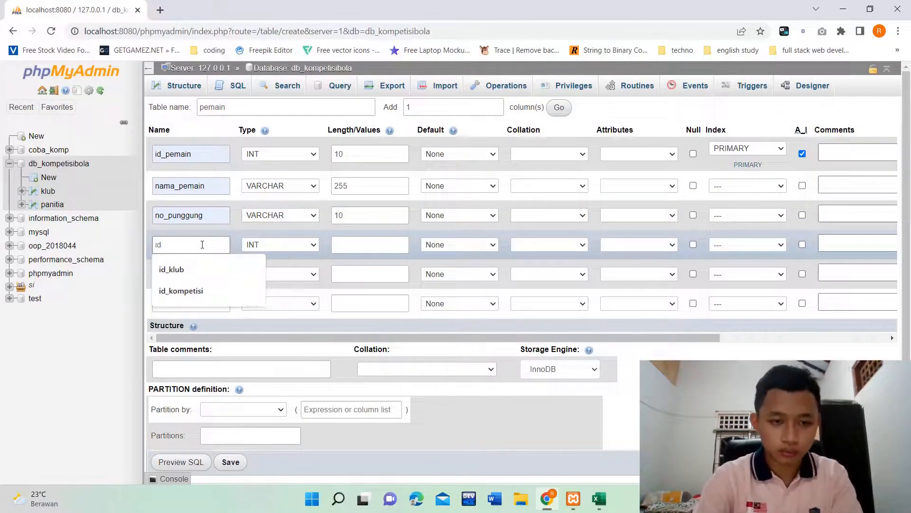
{"action": "key", "text": "Down"}
{"action": "key", "text": "Return"}
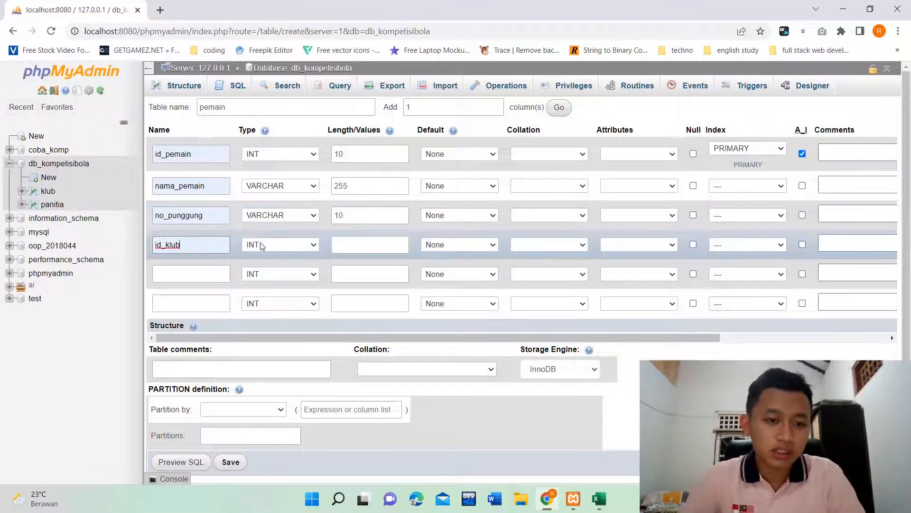
{"action": "left_click", "coordinate": [343, 245]}
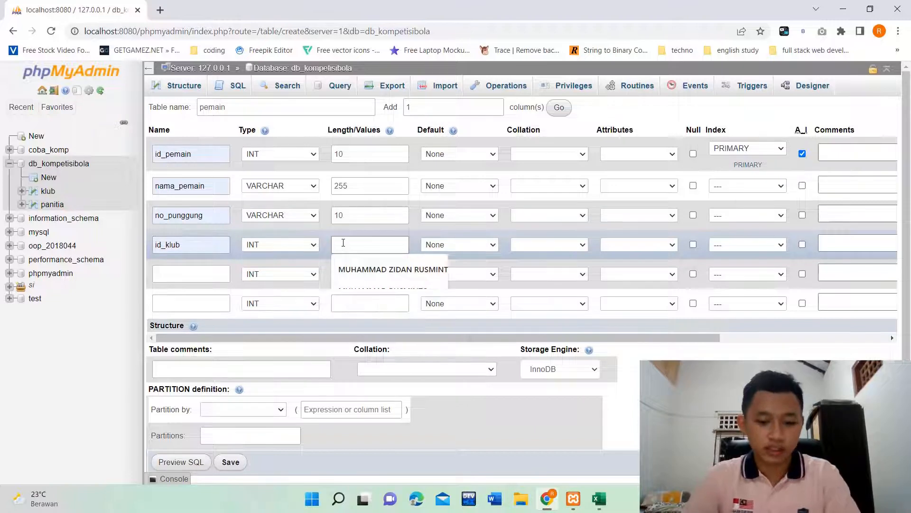
{"action": "type", "text": "10"}
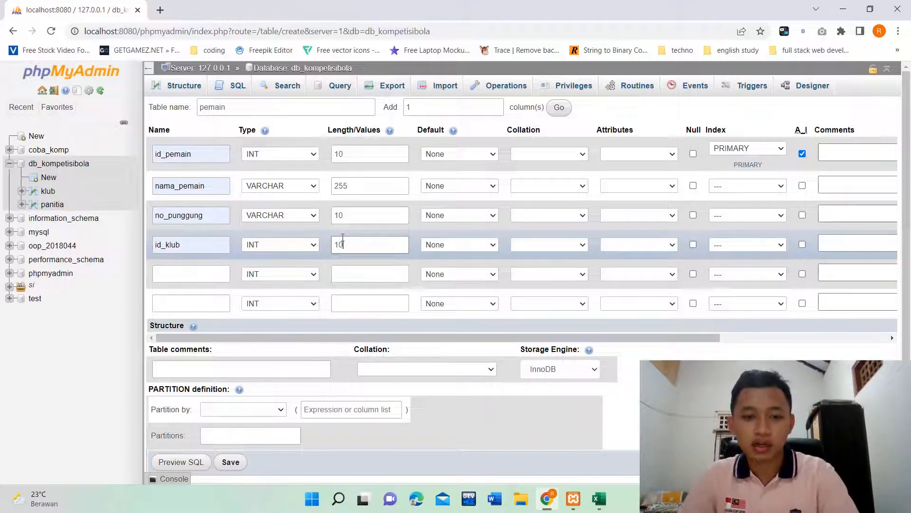
- Add an INDEX on the id_klub column of the pemain table
{"action": "left_click", "coordinate": [723, 244]}
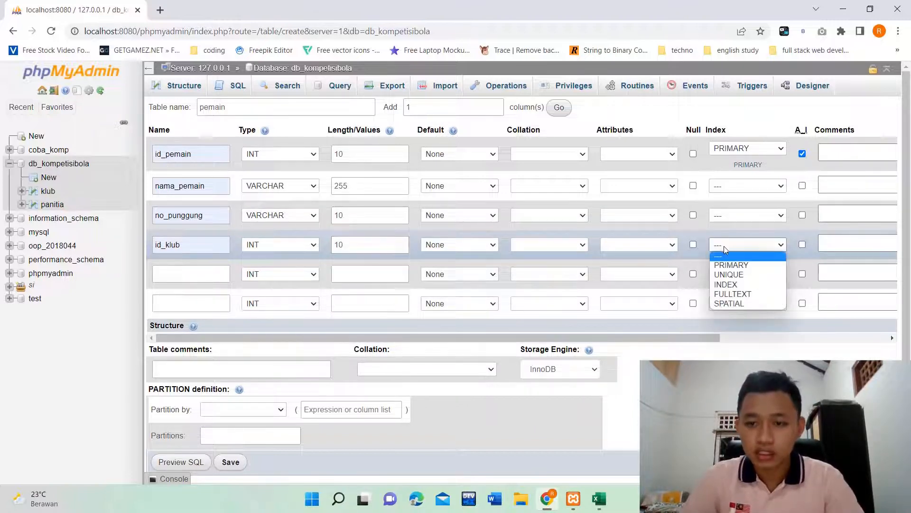
{"action": "left_click", "coordinate": [726, 284]}
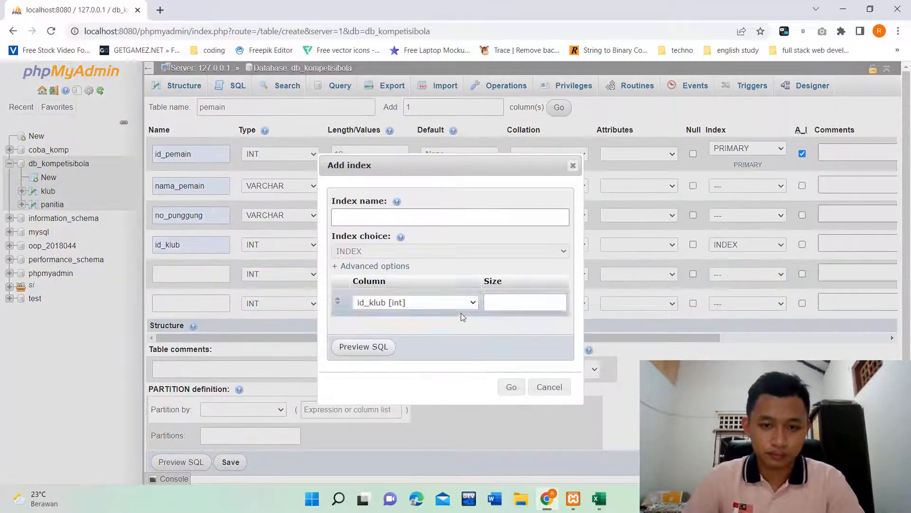
{"action": "left_click", "coordinate": [509, 386]}
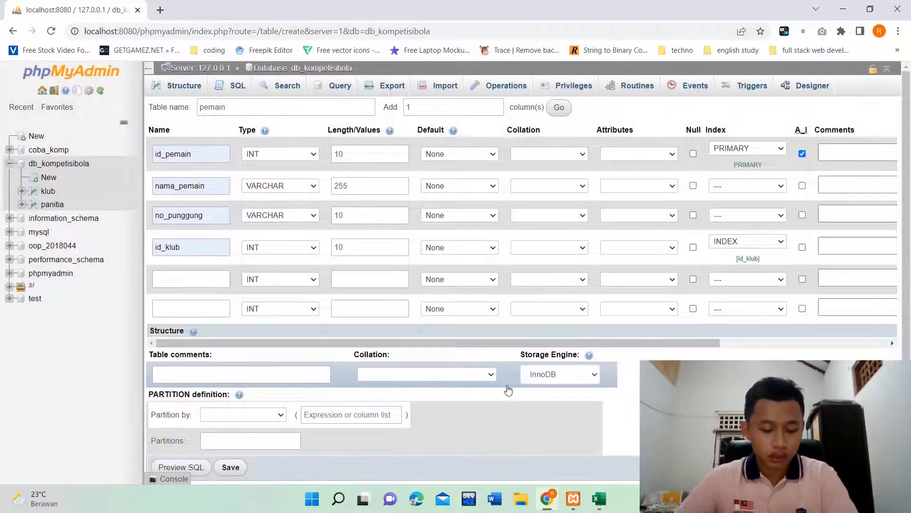
- Define the fifth column of the pemain table as posisi with type VARCHAR and length 50
{"action": "left_click", "coordinate": [213, 284]}
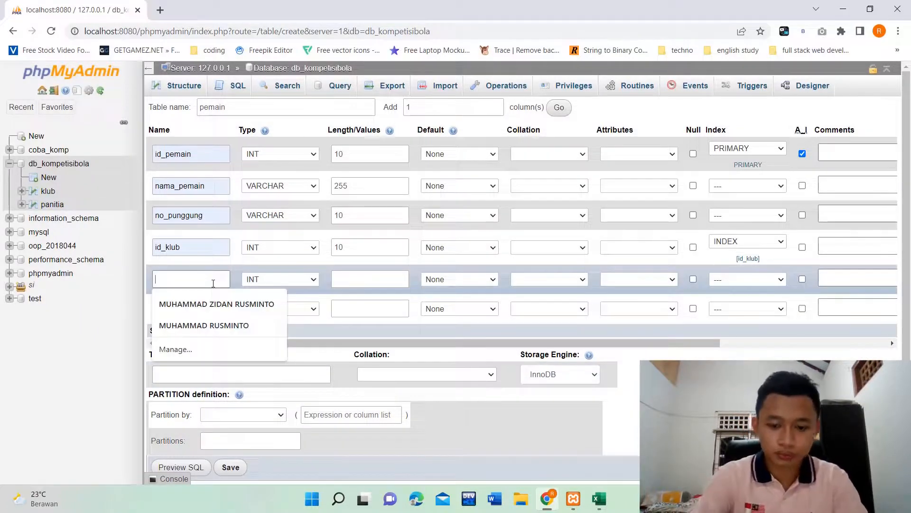
{"action": "type", "text": "posisi"}
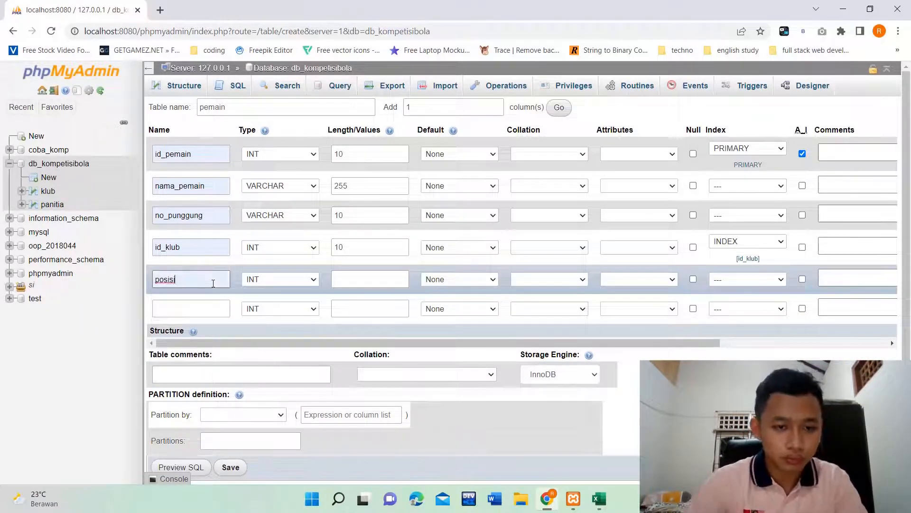
{"action": "left_click", "coordinate": [309, 282]}
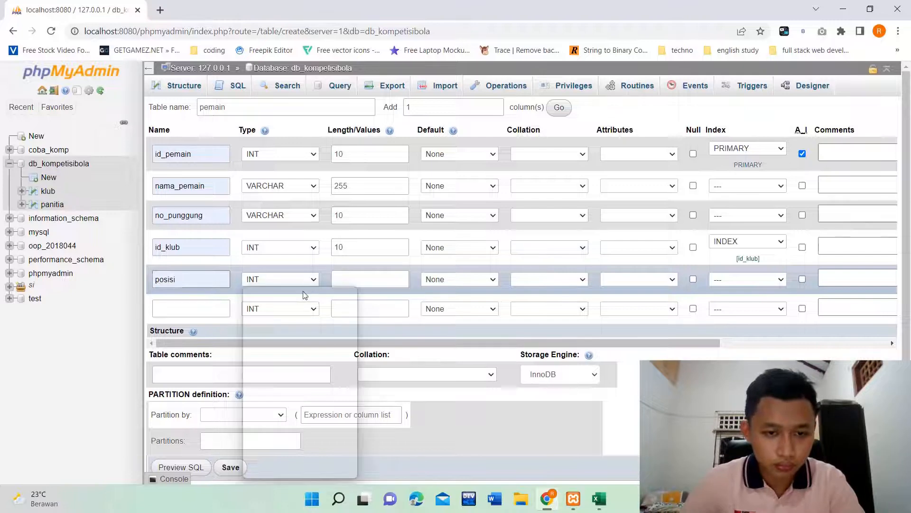
{"action": "left_click", "coordinate": [298, 300]}
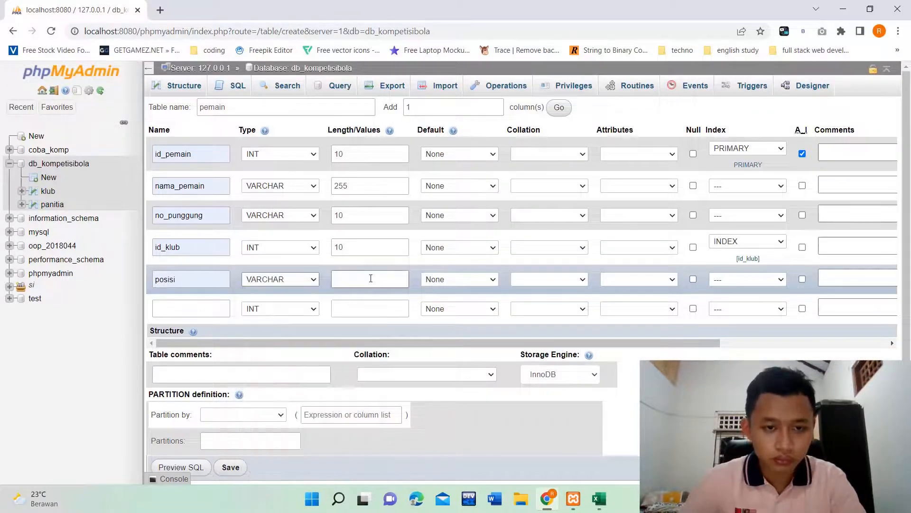
{"action": "left_click", "coordinate": [371, 278]}
{"action": "type", "text": "50"}
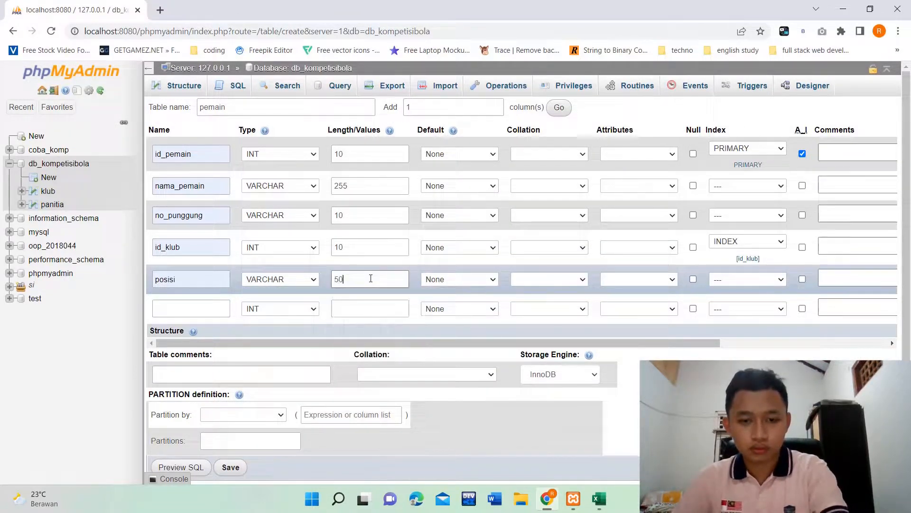
- Define the sixth column as tgl_lahir with type DATE and save the pemain table
{"action": "left_click", "coordinate": [211, 307]}
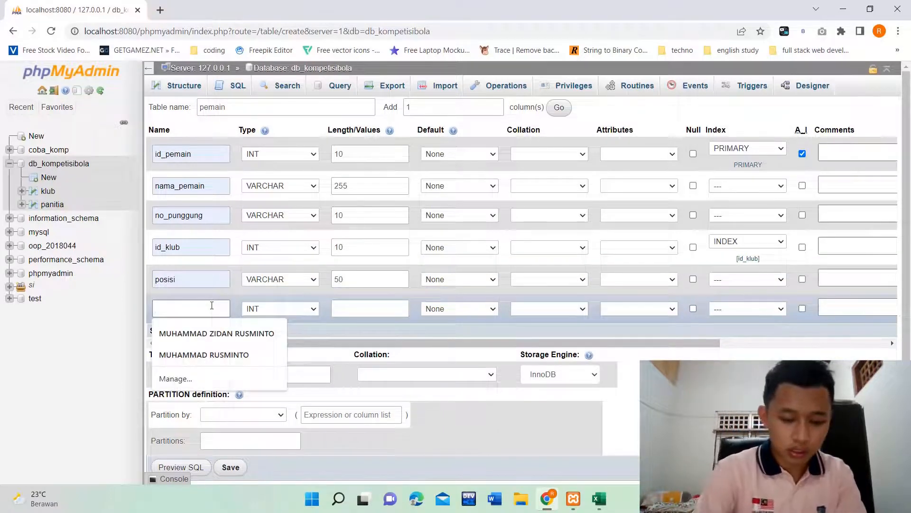
{"action": "type", "text": "tgl_lahir"}
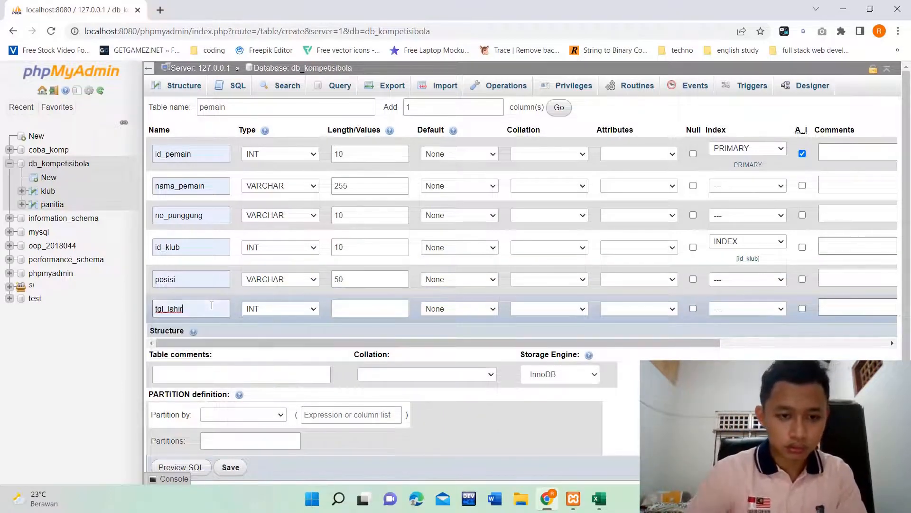
{"action": "left_click", "coordinate": [275, 309]}
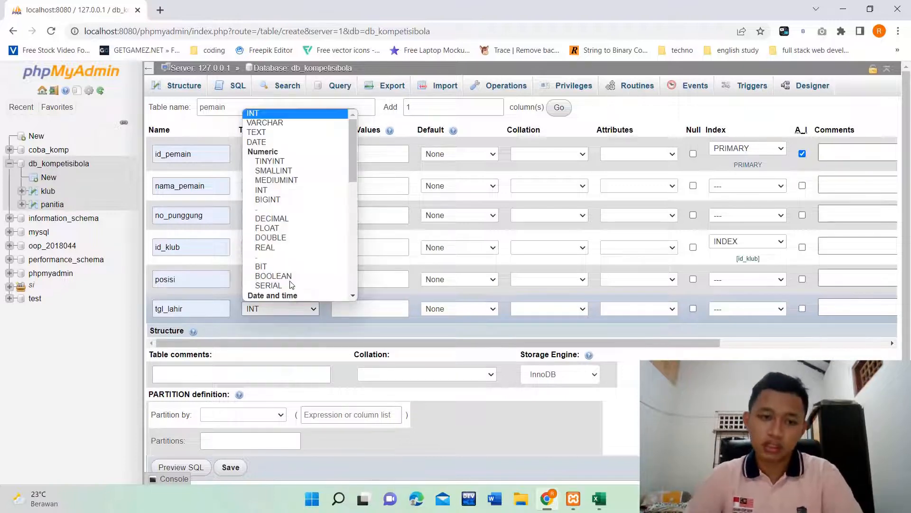
{"action": "left_click", "coordinate": [257, 142]}
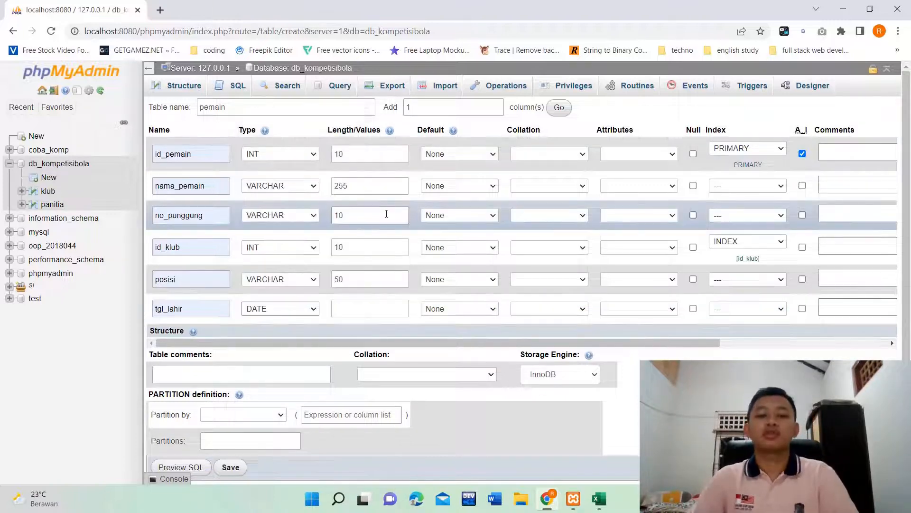
{"action": "scroll", "coordinate": [382, 243], "scroll_direction": "down", "scroll_amount": 1}
{"action": "left_click", "coordinate": [228, 441]}
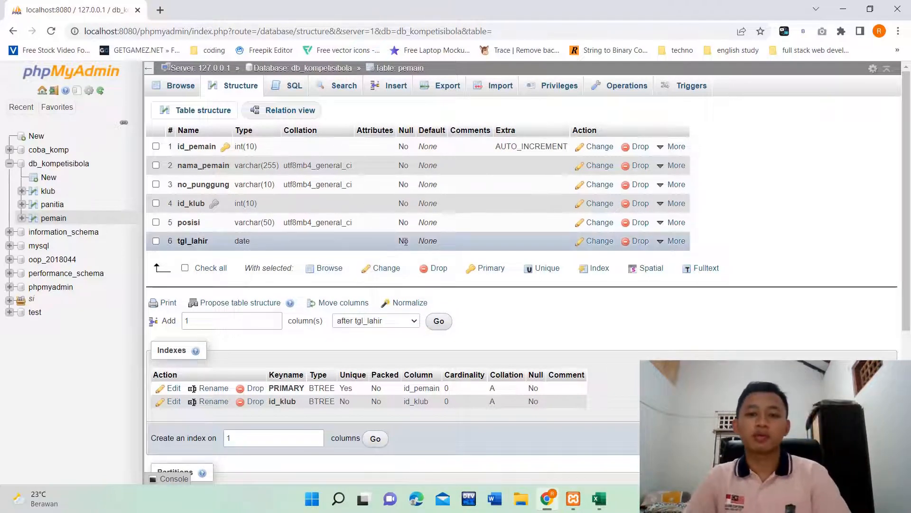
- Set both ON DELETE and ON UPDATE to CASCADE for a new foreign key constraint on the pemain table
{"action": "left_click", "coordinate": [288, 114]}
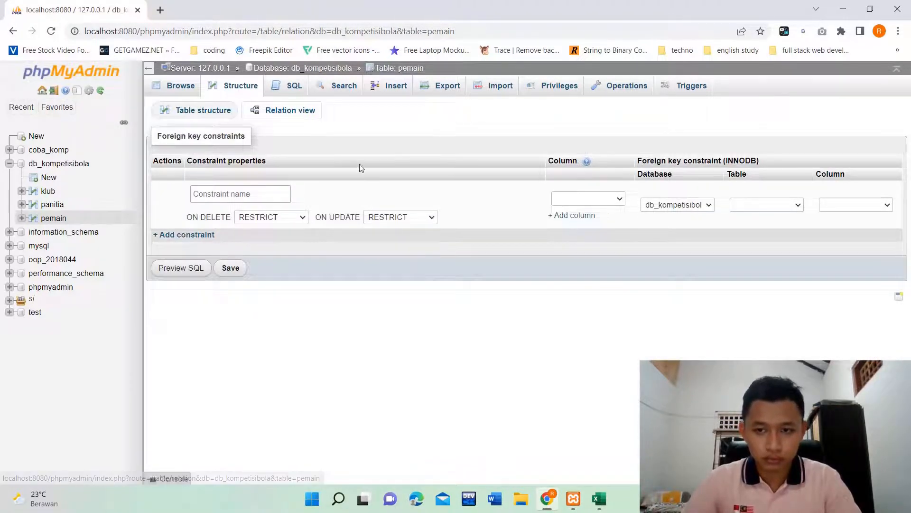
{"action": "left_click", "coordinate": [303, 217]}
{"action": "left_click", "coordinate": [291, 230]}
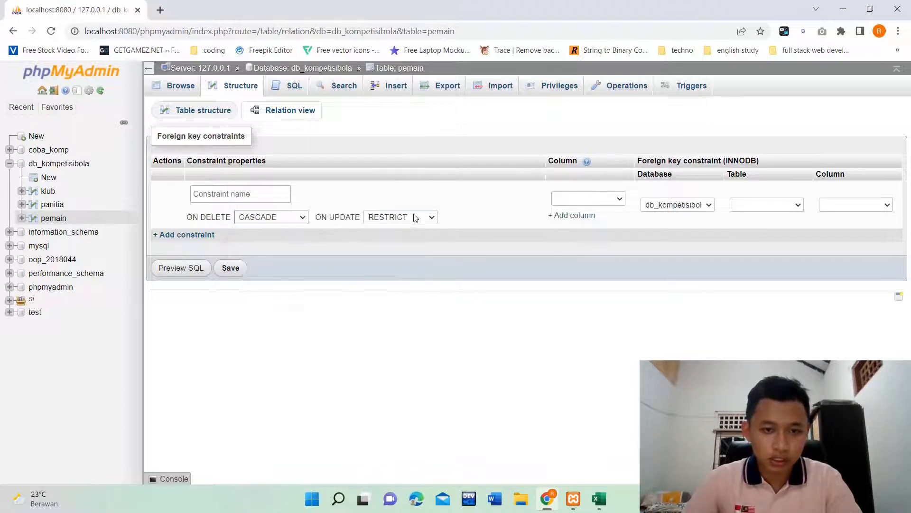
{"action": "left_click", "coordinate": [418, 218]}
{"action": "left_click", "coordinate": [407, 228]}
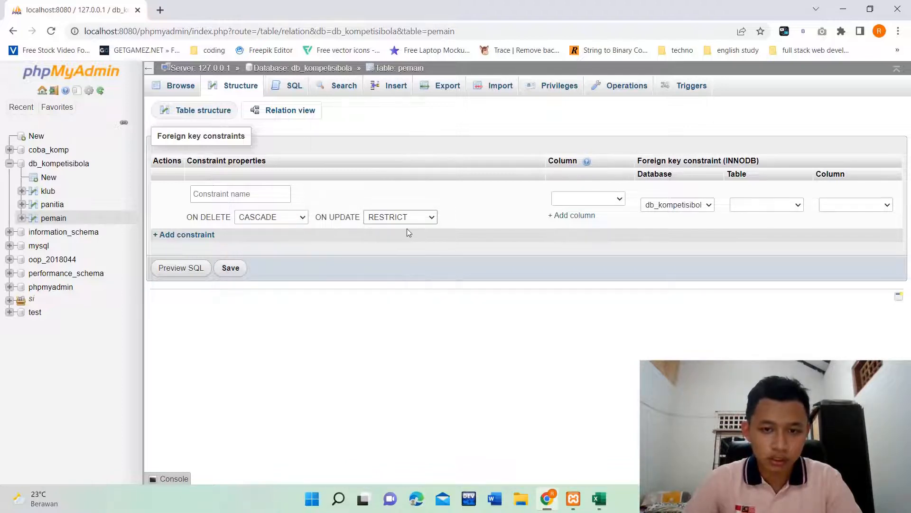
- Link the id_klub column of pemain to id_klub in the klub table and save the foreign key
{"action": "left_click", "coordinate": [620, 200]}
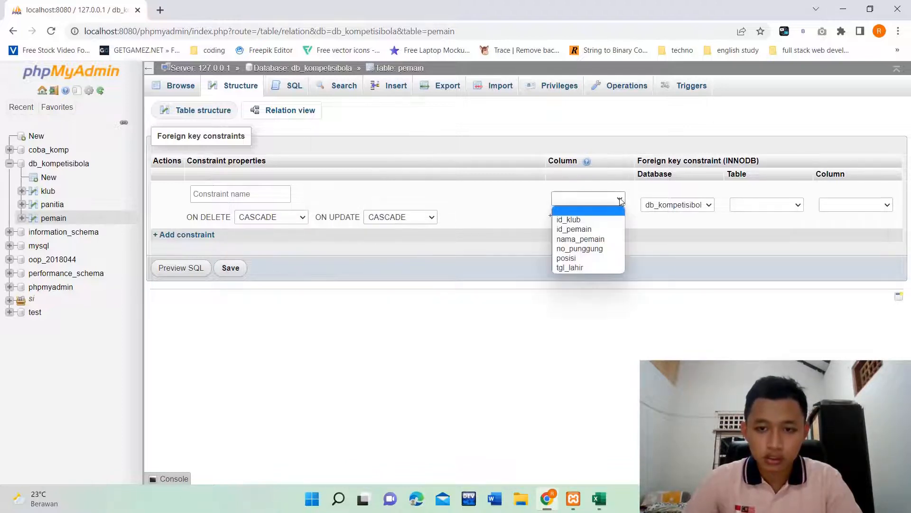
{"action": "left_click", "coordinate": [604, 221]}
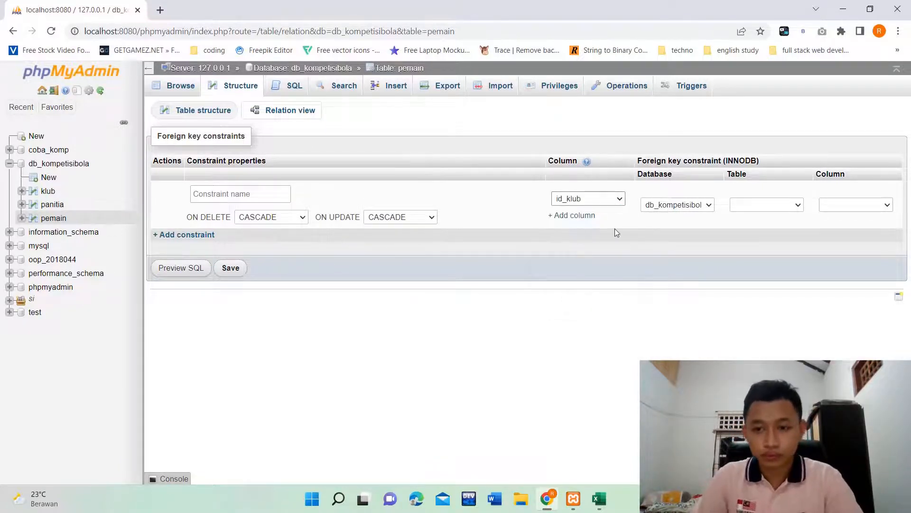
{"action": "left_click", "coordinate": [786, 206]}
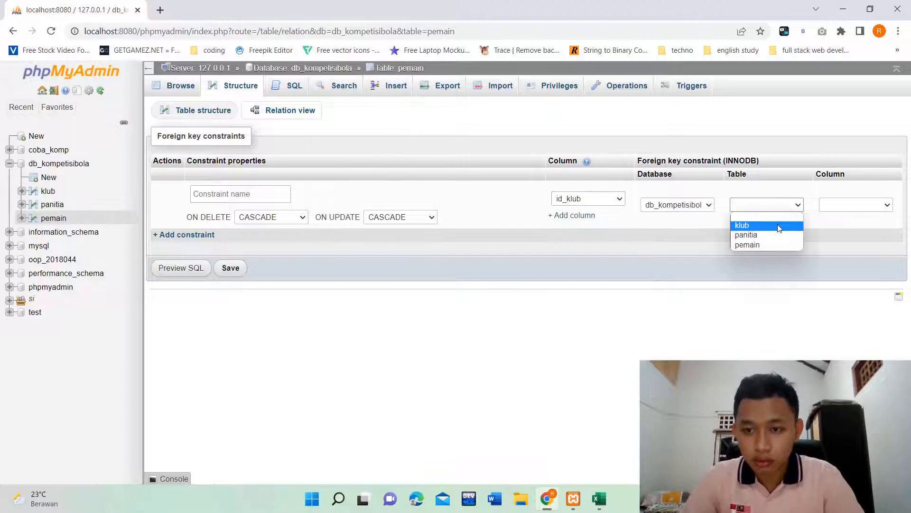
{"action": "left_click", "coordinate": [779, 226]}
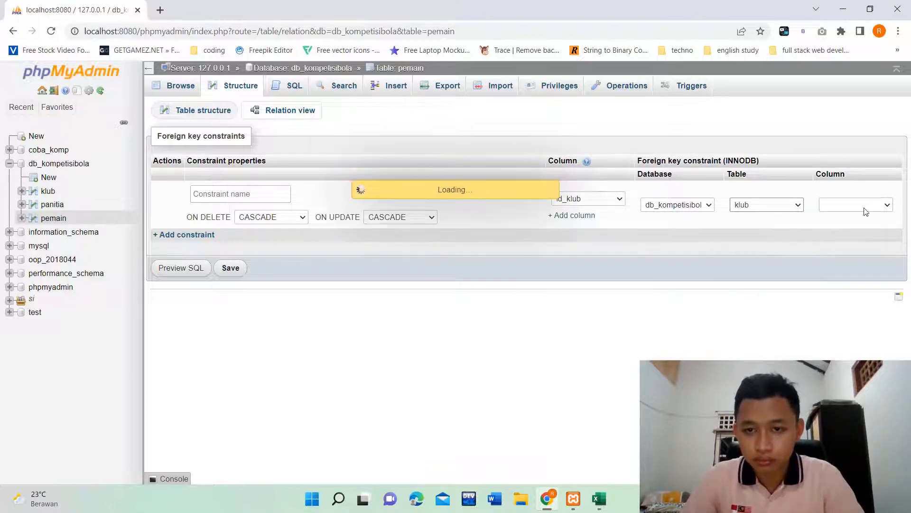
{"action": "left_click", "coordinate": [230, 268]}
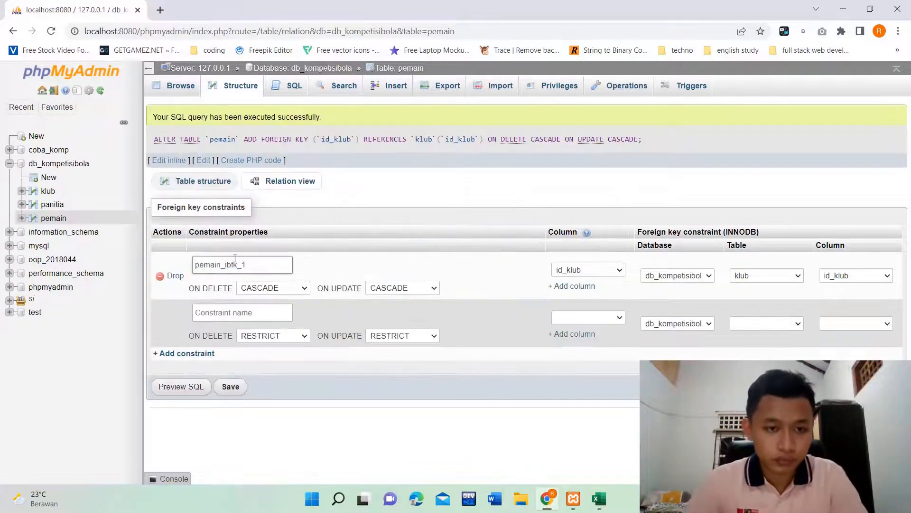
- Return to the db_kompetisibola table overview and enter klasmen as the name of a new table
{"action": "left_click", "coordinate": [304, 71]}
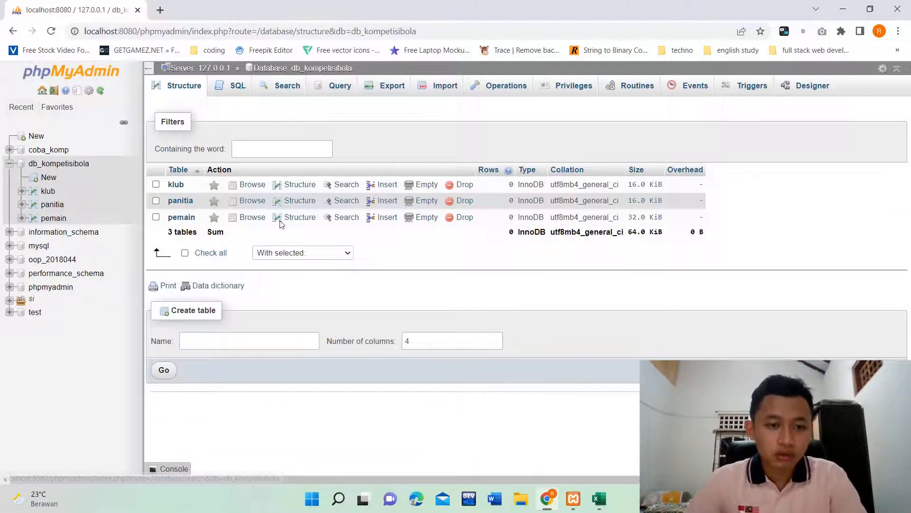
{"action": "left_click", "coordinate": [247, 342]}
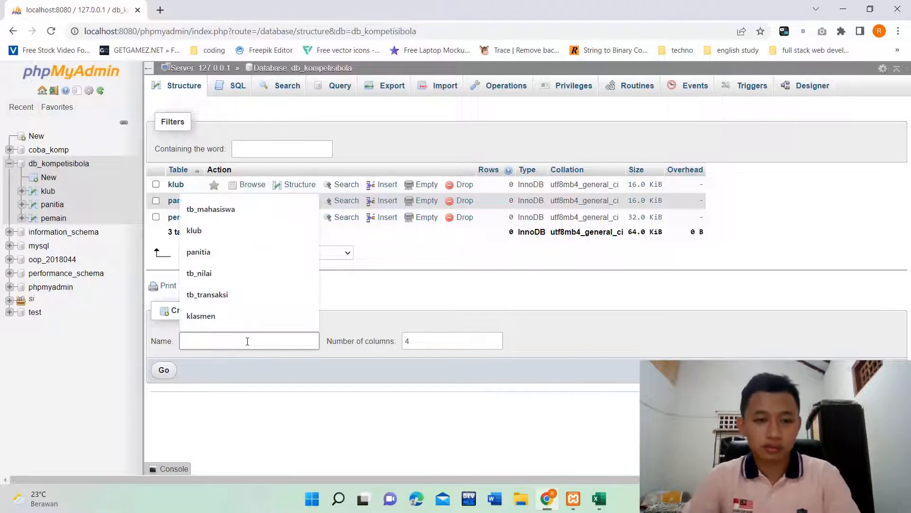
{"action": "key", "text": "Up"}
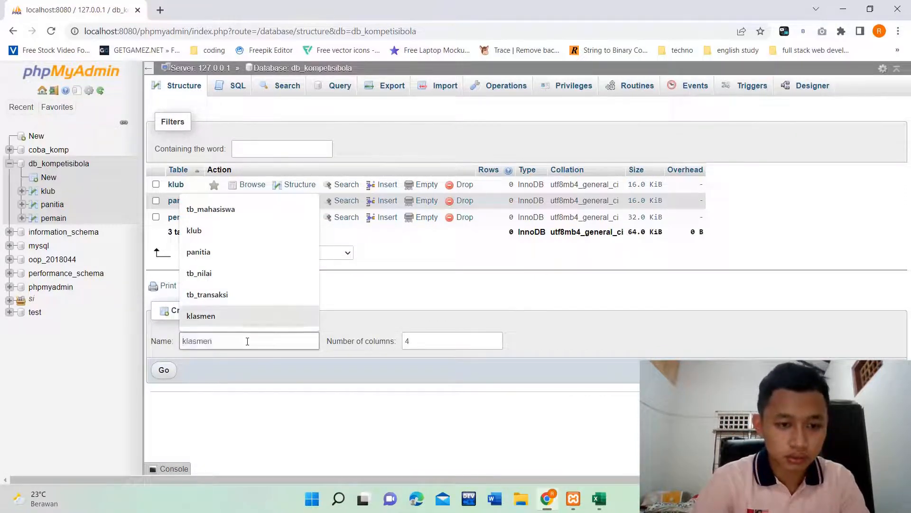
{"action": "key", "text": "Return"}
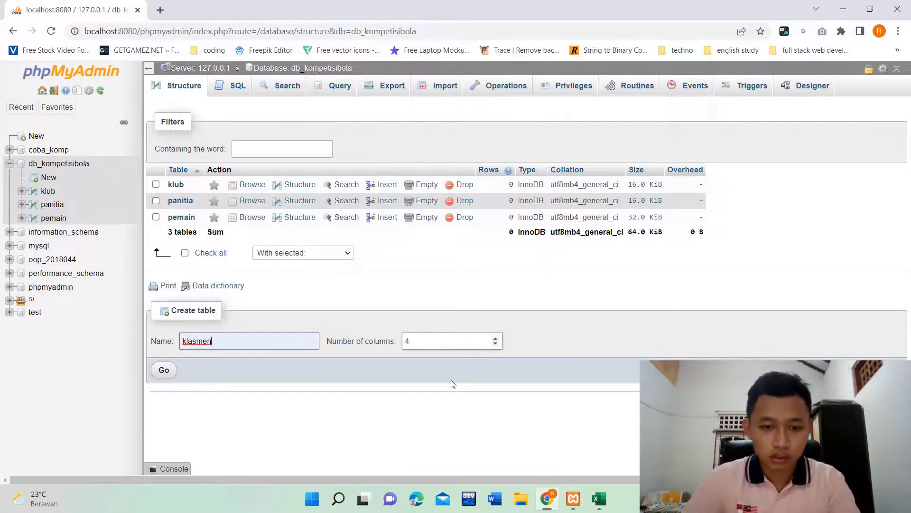
- Check the klasmen fields in the Excel design and set up the new table in phpMyAdmin with 6 columns
{"action": "left_click", "coordinate": [598, 497]}
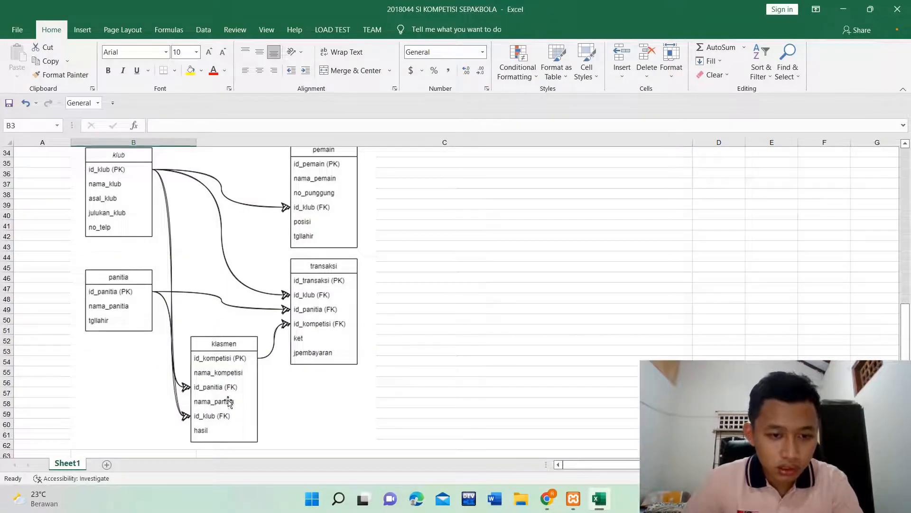
{"action": "left_click", "coordinate": [845, 13]}
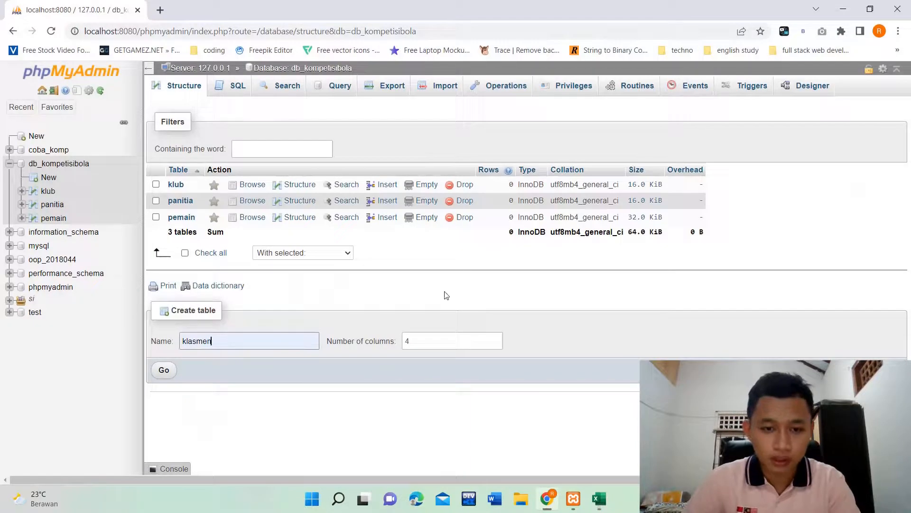
{"action": "key", "text": "Tab"}
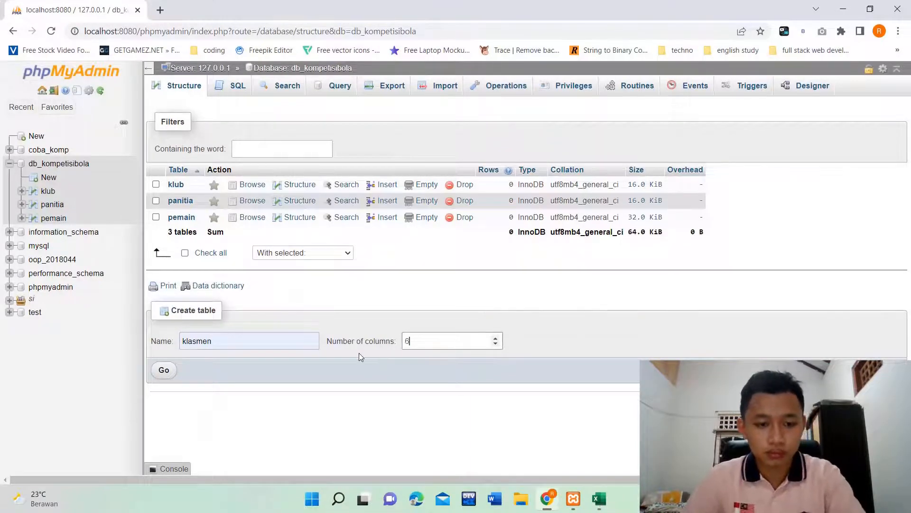
{"action": "left_click", "coordinate": [164, 372]}
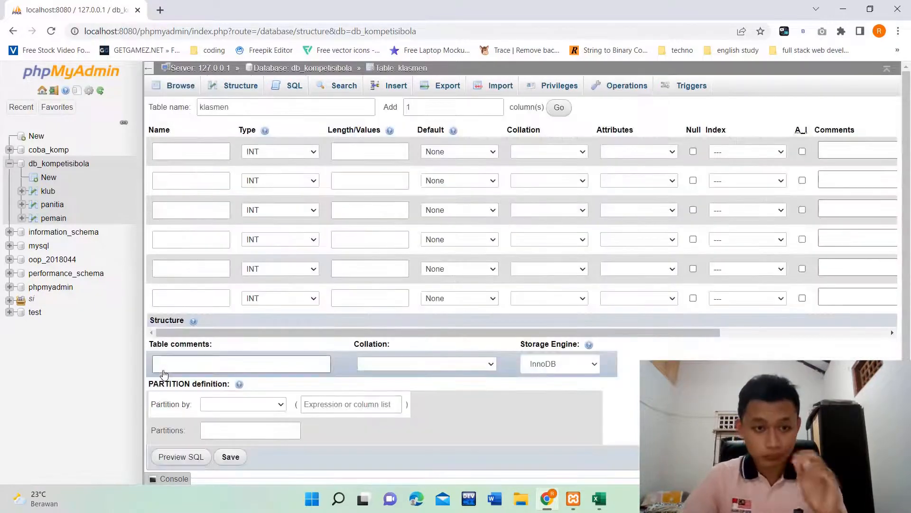
- Name the first column of the klasmen table id_kompetisi and set its length to 10
{"action": "left_click", "coordinate": [185, 153]}
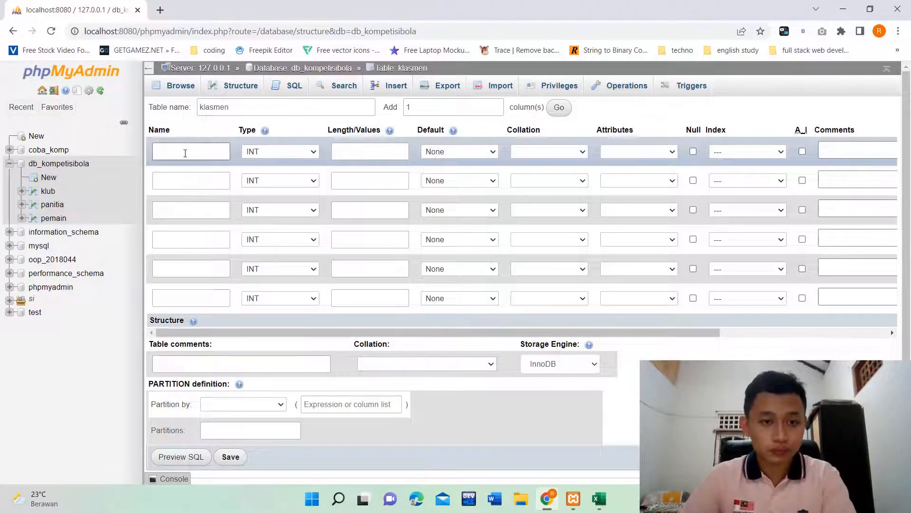
{"action": "left_click", "coordinate": [210, 161]}
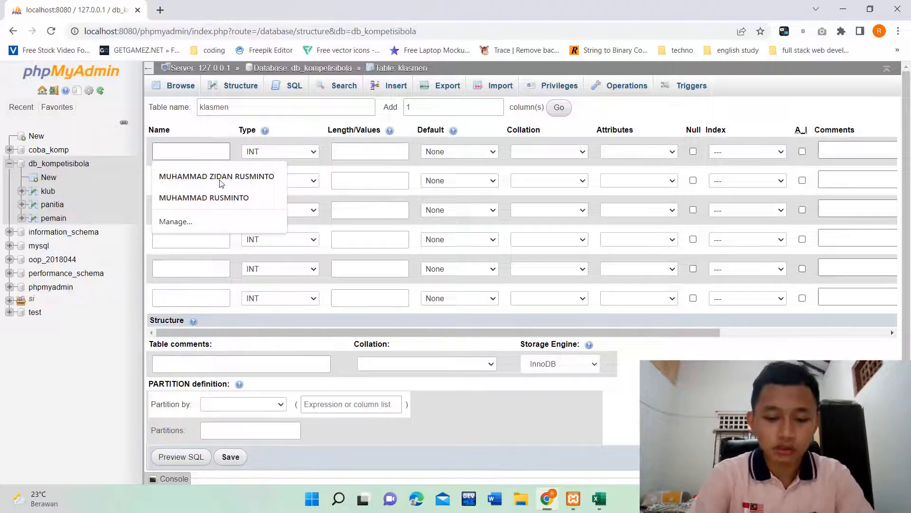
{"action": "type", "text": "id"}
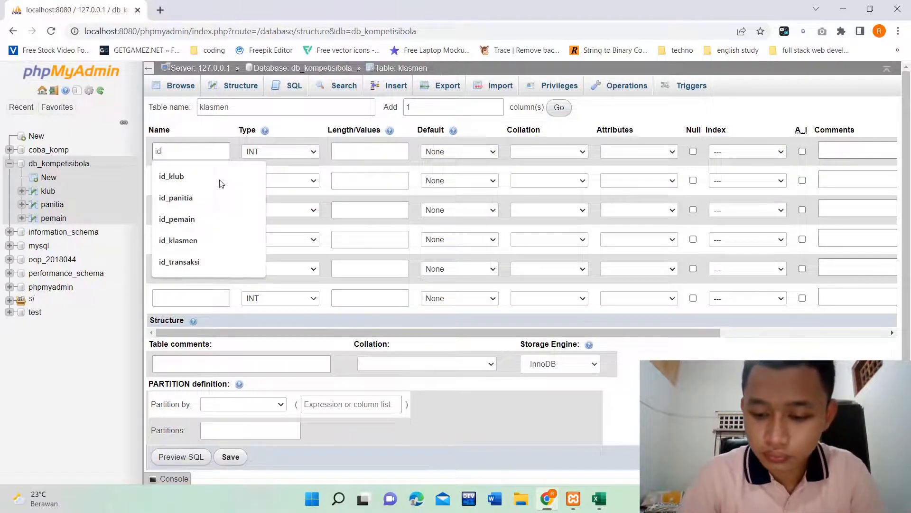
{"action": "type", "text": "_"}
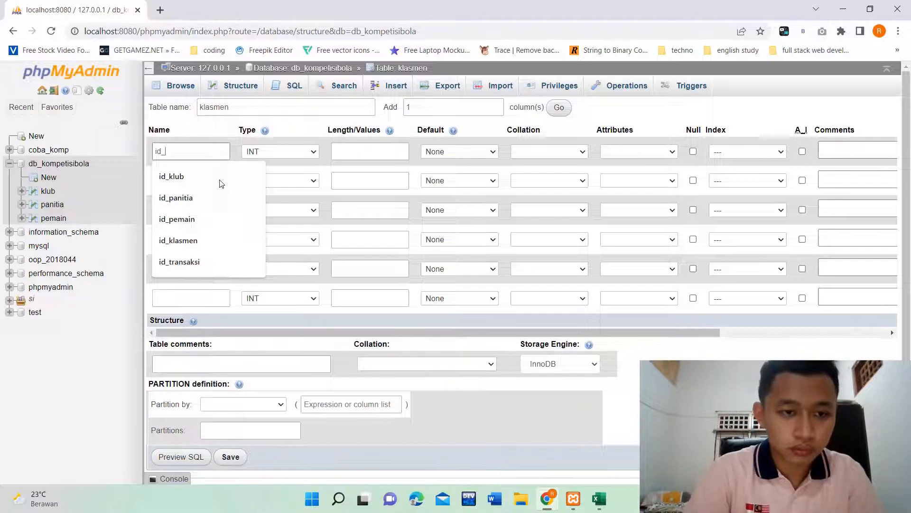
{"action": "type", "text": "kompetisi"}
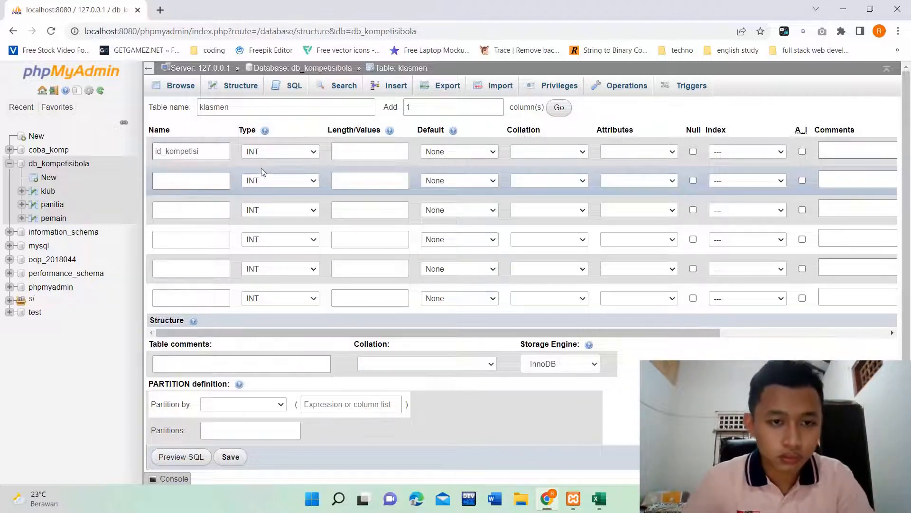
{"action": "left_click", "coordinate": [354, 149]}
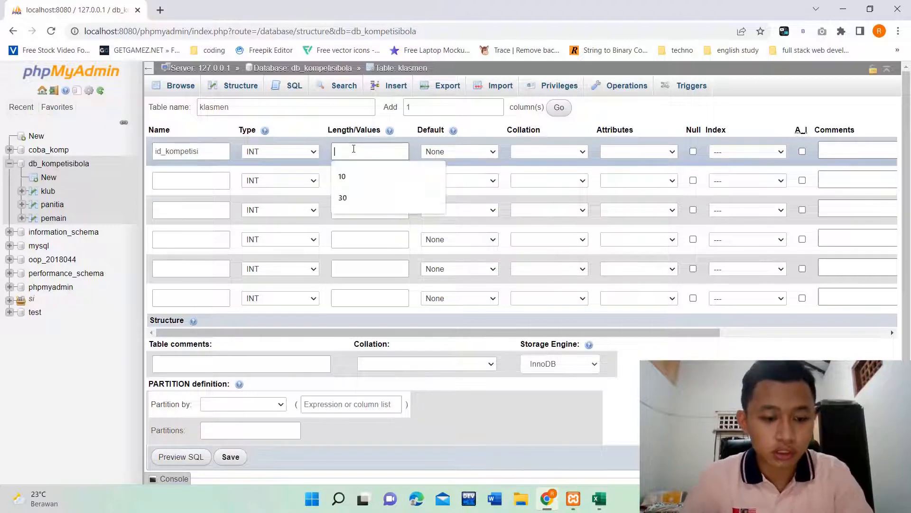
{"action": "type", "text": "10"}
{"action": "left_click", "coordinate": [346, 177]}
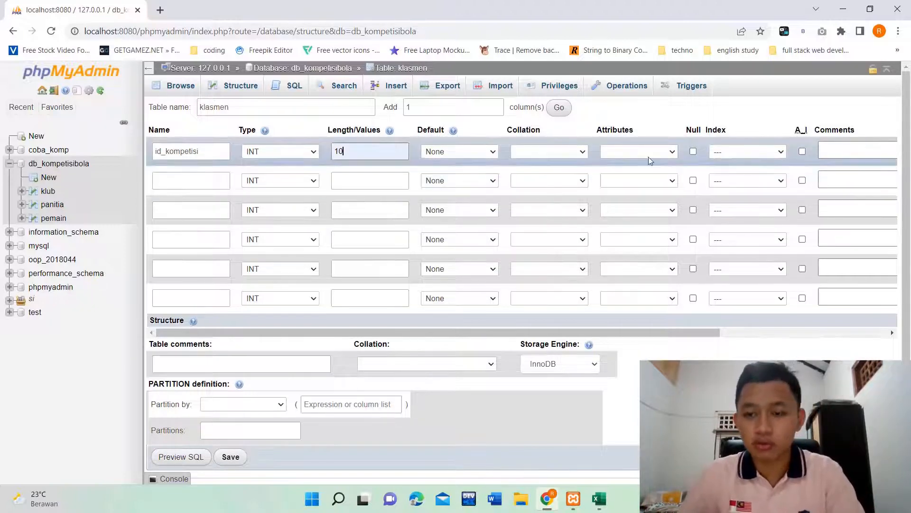
- Make id_kompetisi the PRIMARY key of the klasmen table and enable auto-increment for it
{"action": "left_click", "coordinate": [749, 153]}
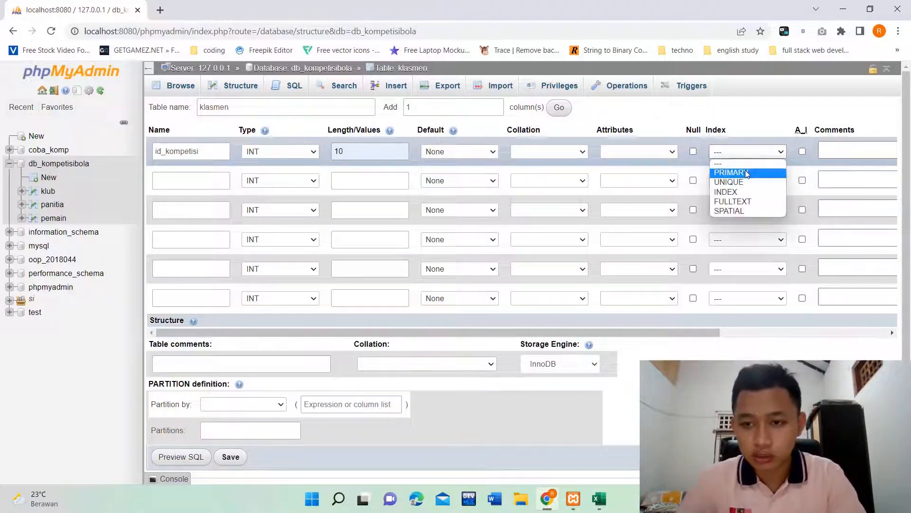
{"action": "left_click", "coordinate": [745, 172]}
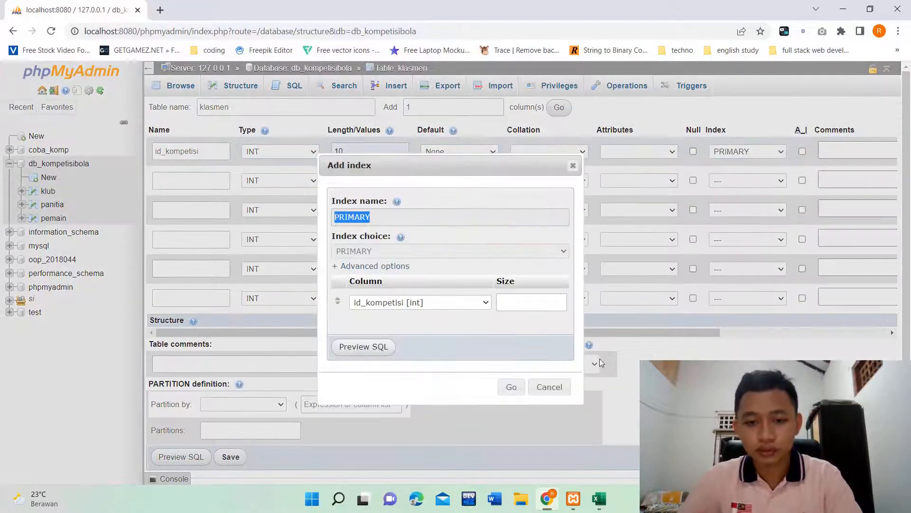
{"action": "left_click", "coordinate": [511, 387]}
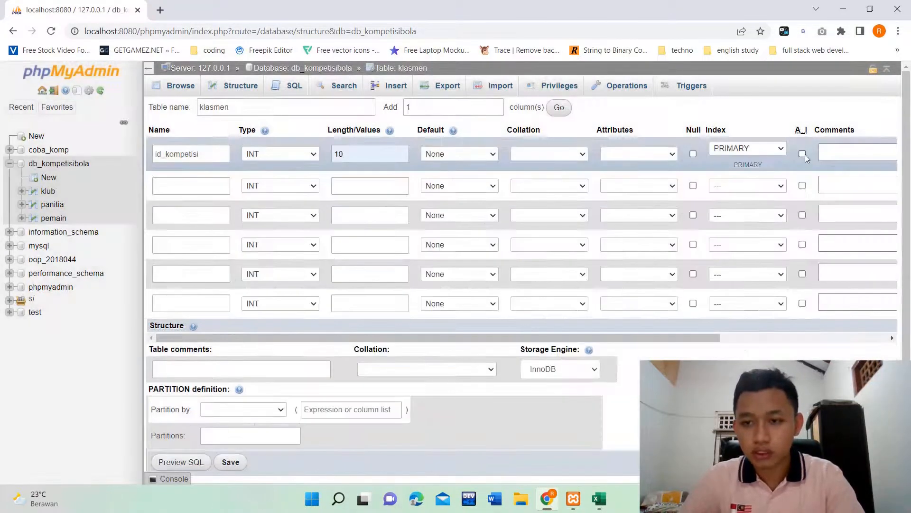
{"action": "left_click", "coordinate": [802, 154]}
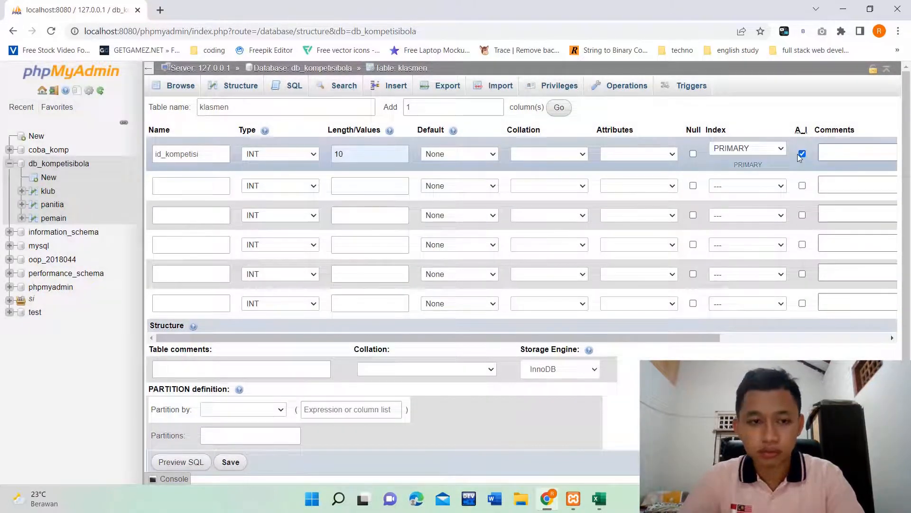
- Define the second klasmen column as nama_kompetisi with type VARCHAR and length 50
{"action": "left_click", "coordinate": [192, 185]}
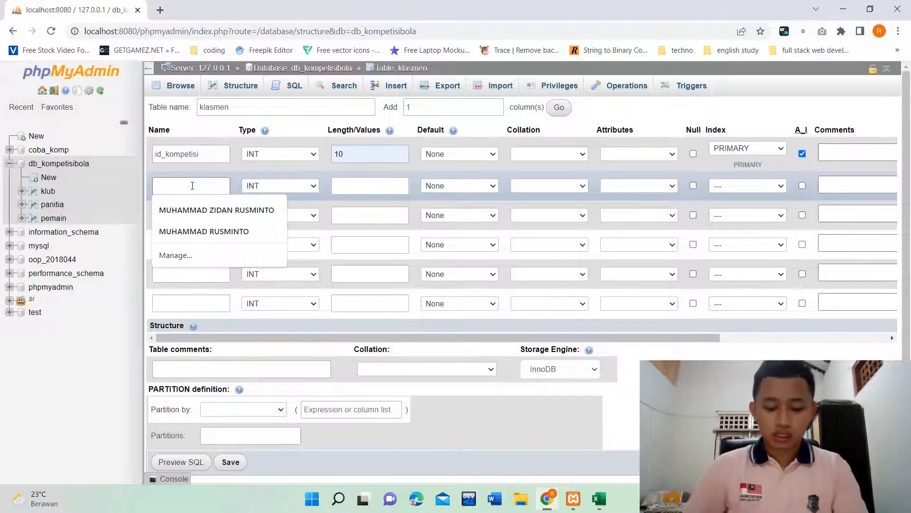
{"action": "type", "text": "nama_"}
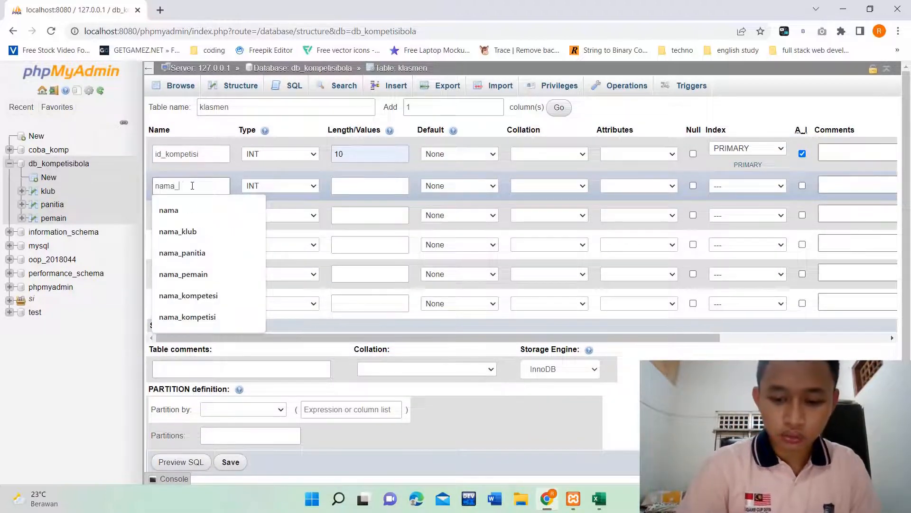
{"action": "type", "text": "kom"}
{"action": "key", "text": "Down"}
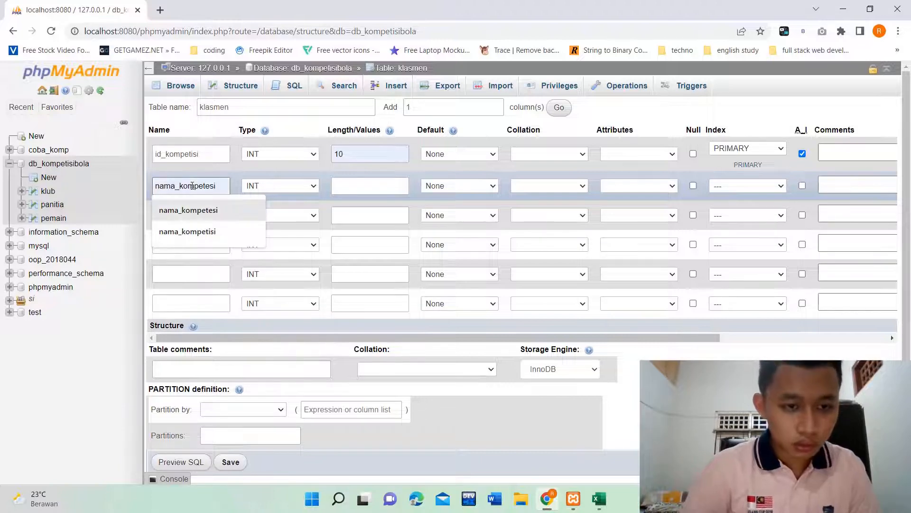
{"action": "key", "text": "Down"}
{"action": "key", "text": "Return"}
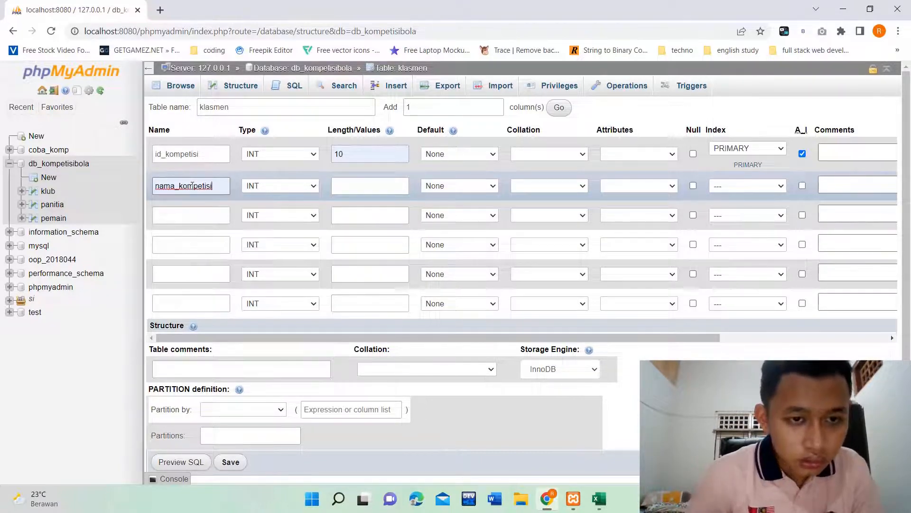
{"action": "left_click", "coordinate": [280, 186]}
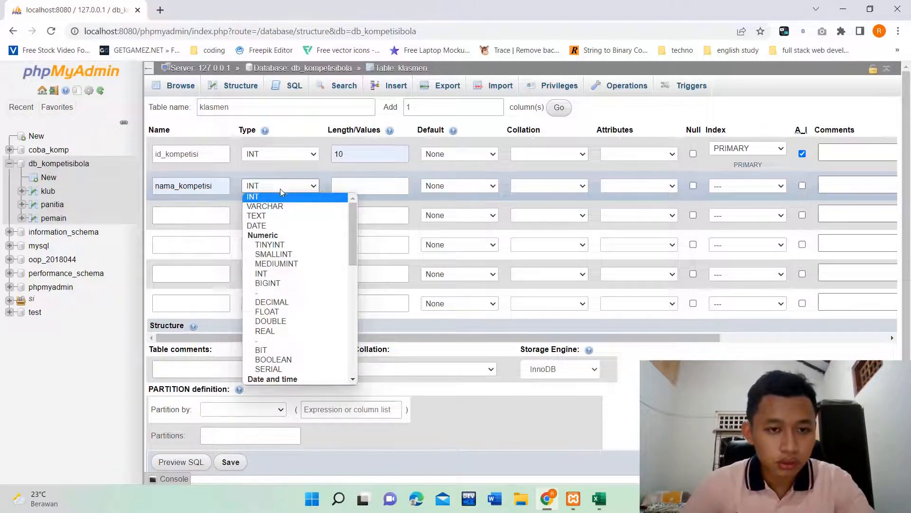
{"action": "left_click", "coordinate": [266, 206]}
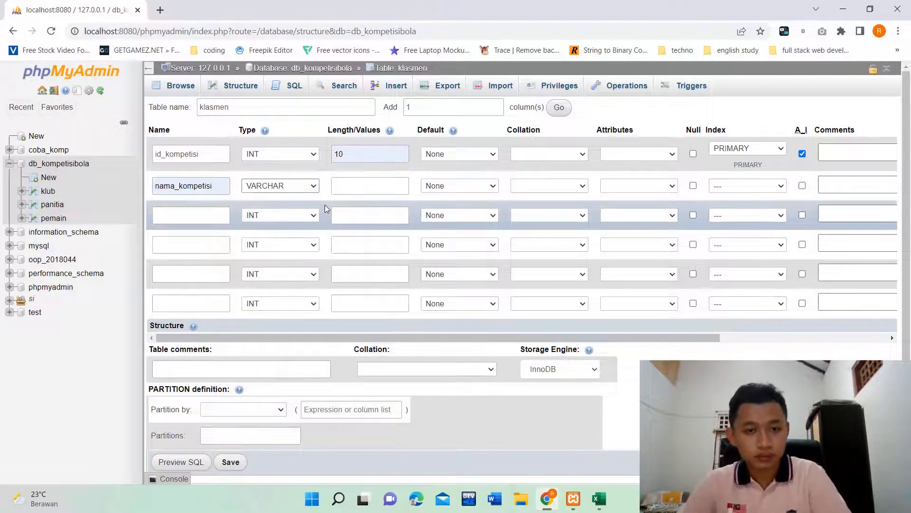
{"action": "left_click", "coordinate": [380, 186]}
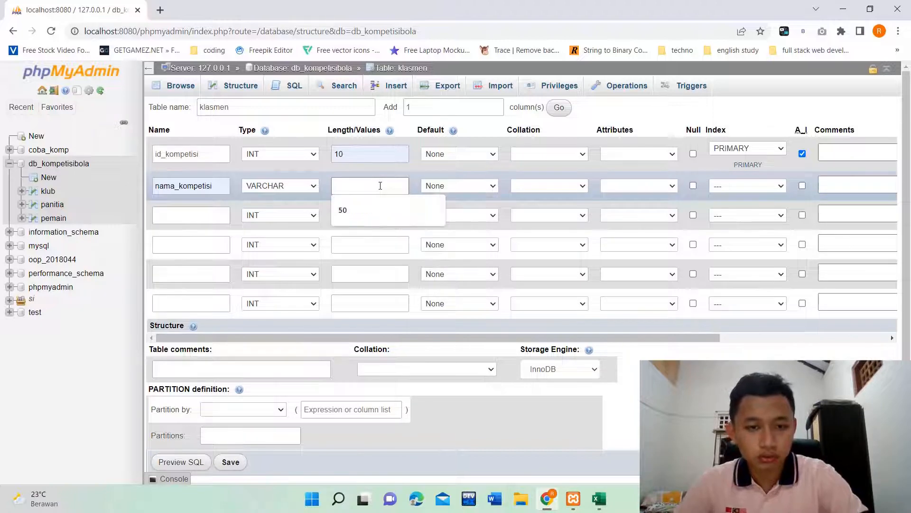
{"action": "type", "text": "50"}
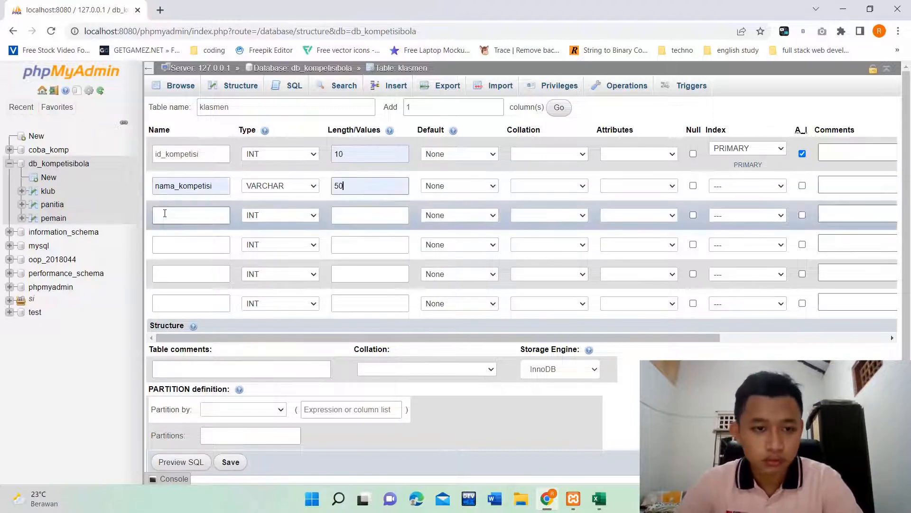
- Define the third klasmen column as id_panitia with length 10 and add an INDEX on it
{"action": "left_click", "coordinate": [169, 213]}
{"action": "type", "text": "id"}
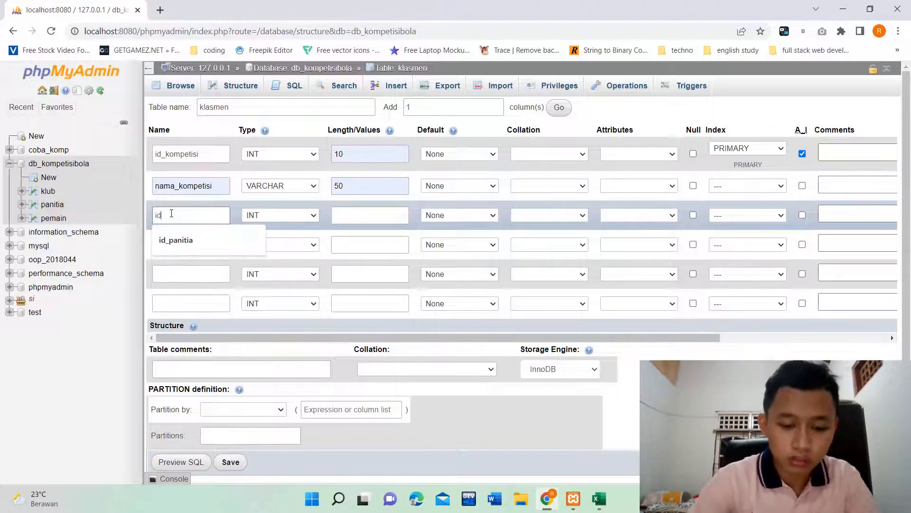
{"action": "type", "text": "_panitia"}
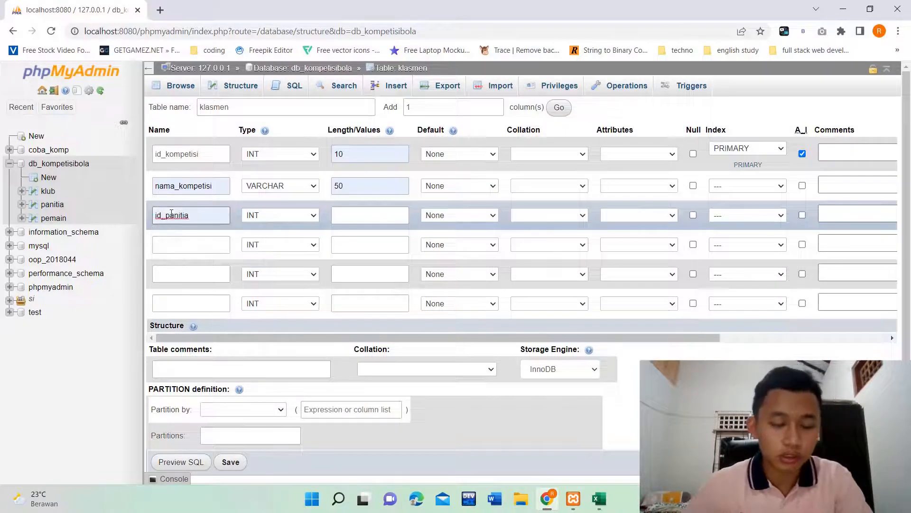
{"action": "left_click", "coordinate": [366, 216]}
{"action": "type", "text": "10"}
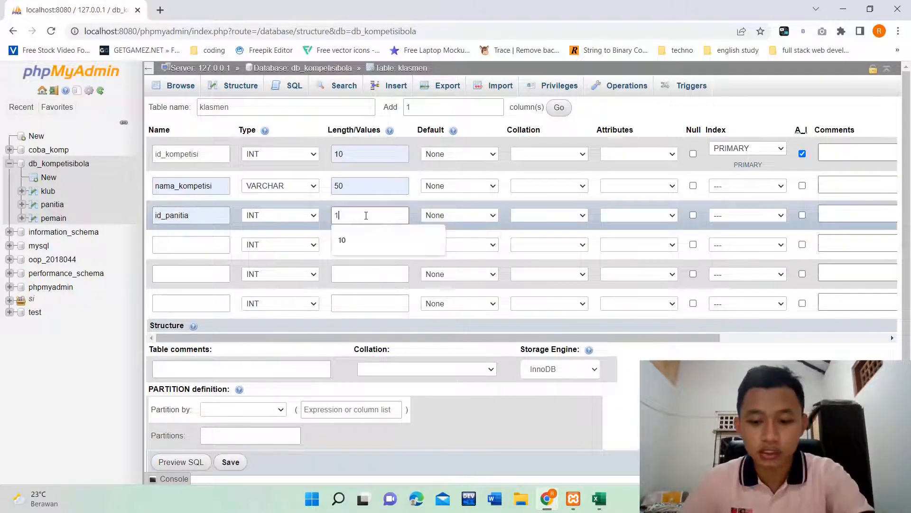
{"action": "left_click", "coordinate": [729, 217]}
{"action": "left_click", "coordinate": [728, 255]}
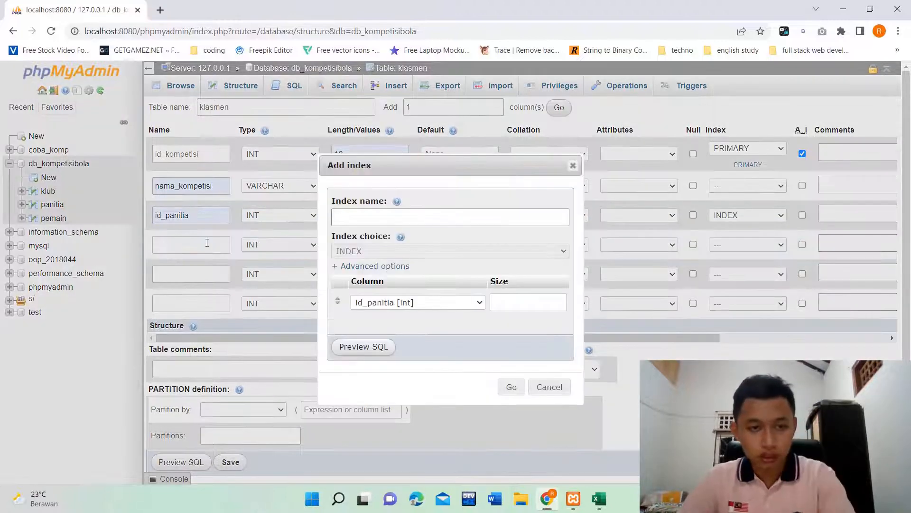
{"action": "left_click", "coordinate": [508, 386]}
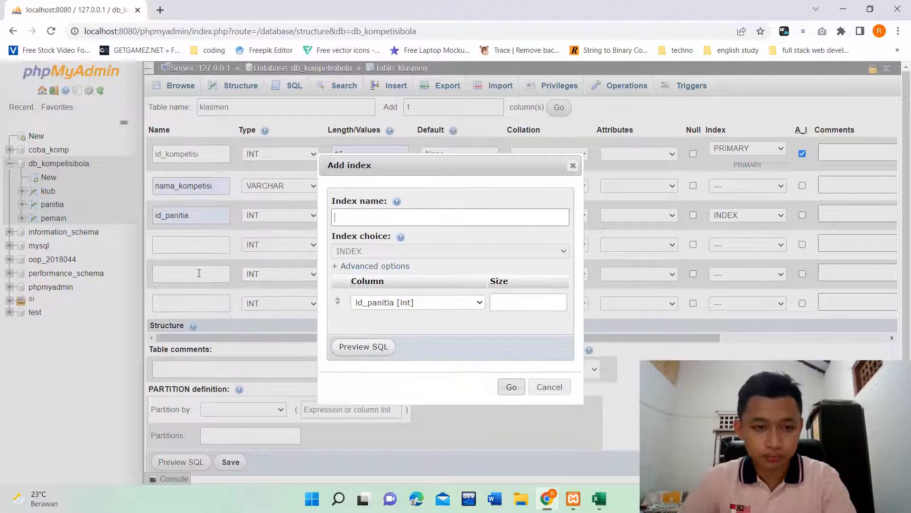
- Define the fourth klasmen column as nama_panitia with type VARCHAR and length 255
{"action": "left_click", "coordinate": [193, 251]}
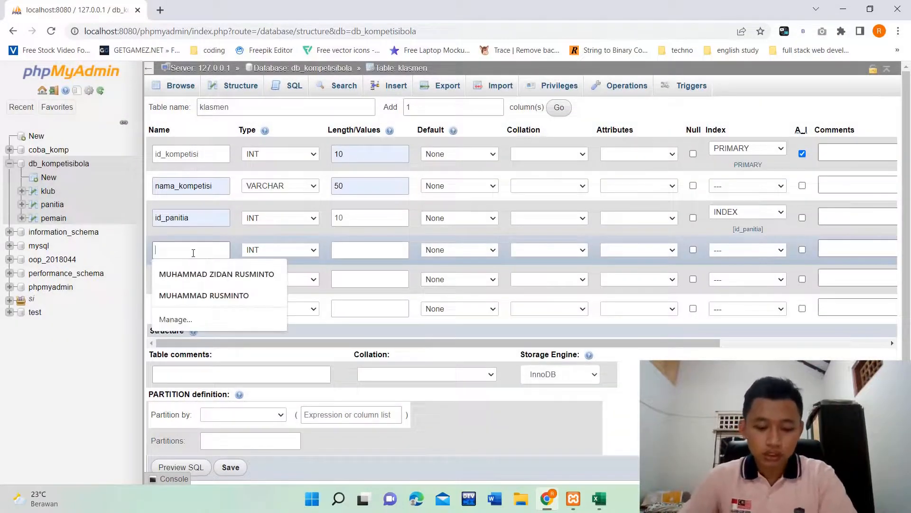
{"action": "type", "text": "nama"}
{"action": "key", "text": "Down"}
{"action": "key", "text": "Return"}
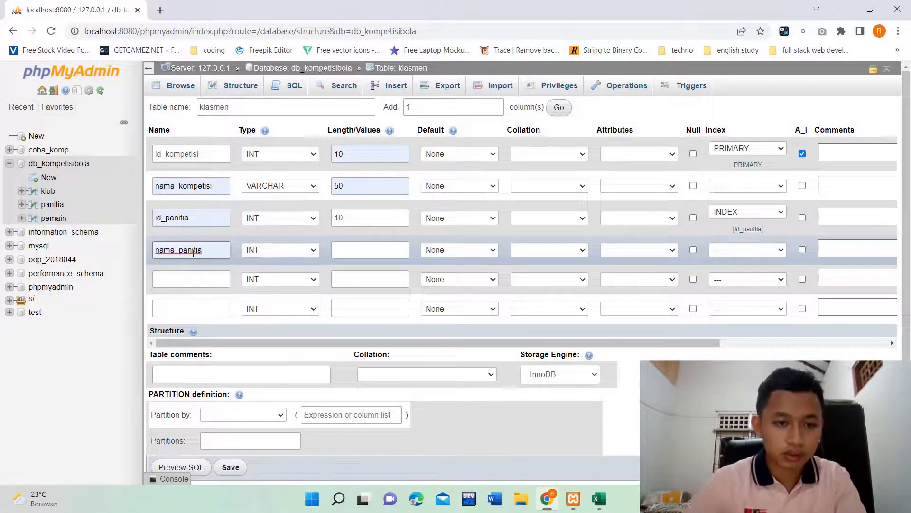
{"action": "left_click", "coordinate": [284, 247]}
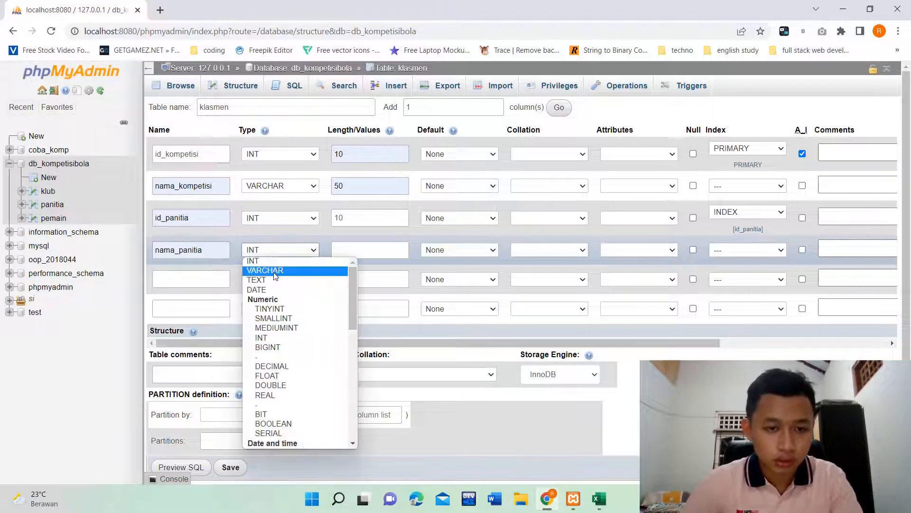
{"action": "left_click", "coordinate": [265, 270]}
{"action": "left_click", "coordinate": [342, 248]}
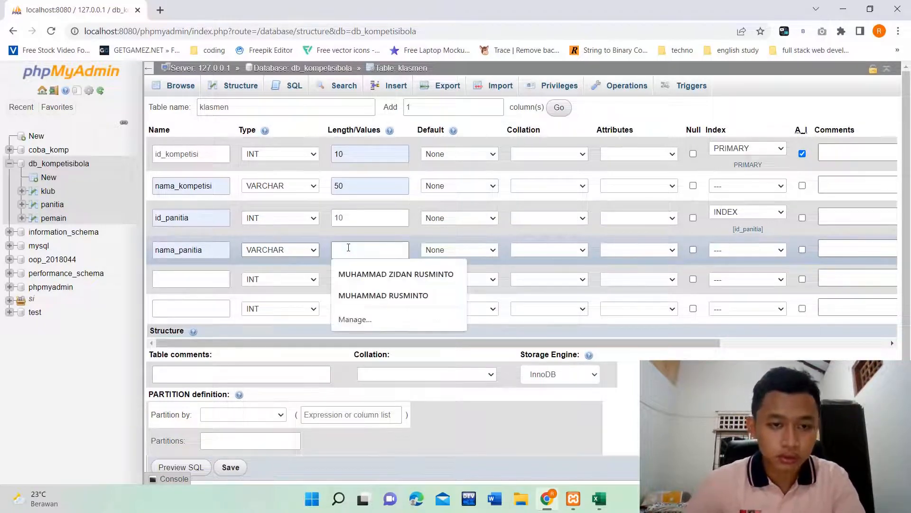
{"action": "type", "text": "255"}
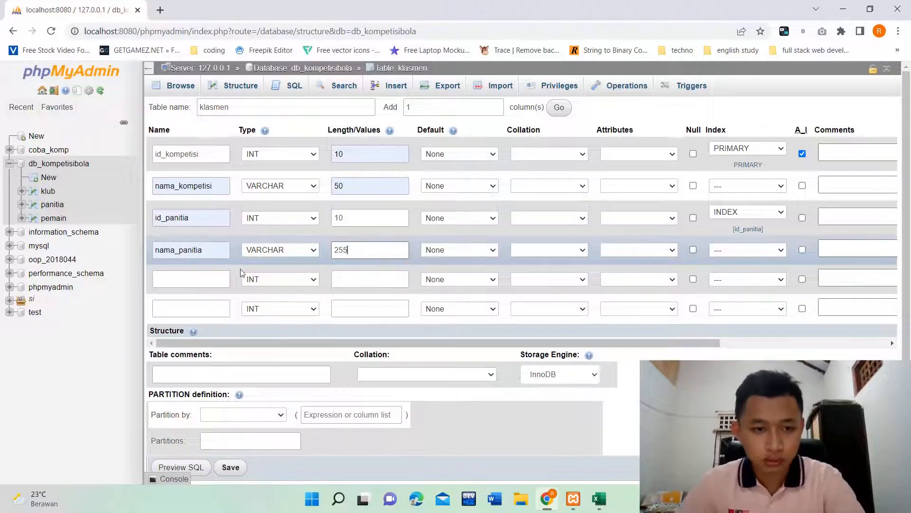
- Define the fifth klasmen column as id_klub with length 10 and add a single-column INDEX on it
{"action": "left_click", "coordinate": [196, 280]}
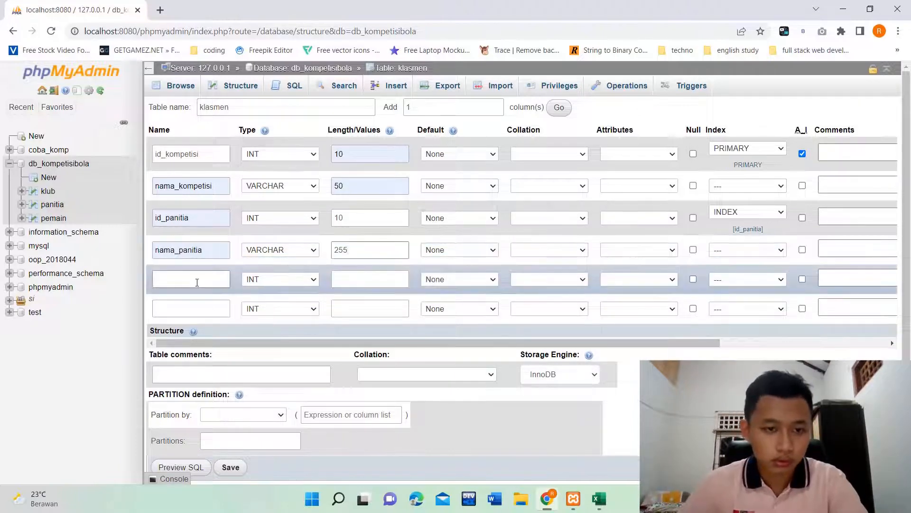
{"action": "type", "text": "id_klub"}
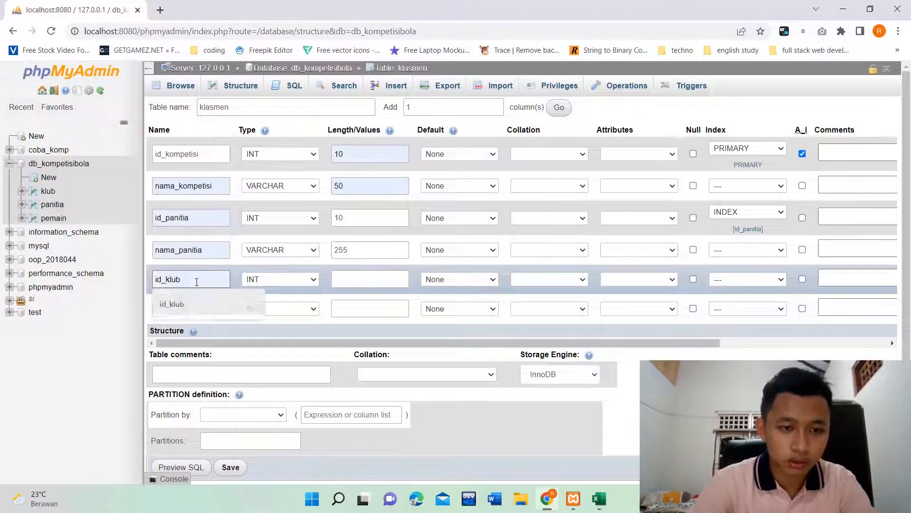
{"action": "left_click", "coordinate": [171, 304]}
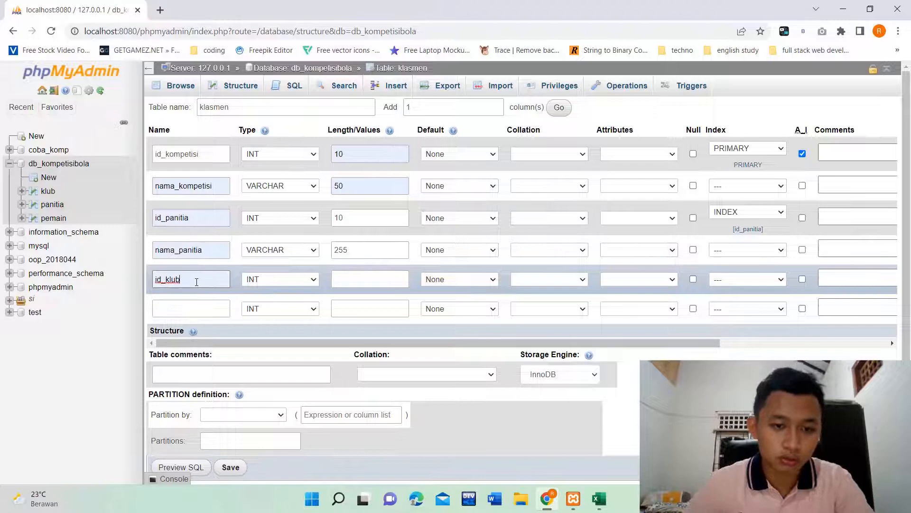
{"action": "left_click", "coordinate": [360, 280]}
{"action": "type", "text": "10"}
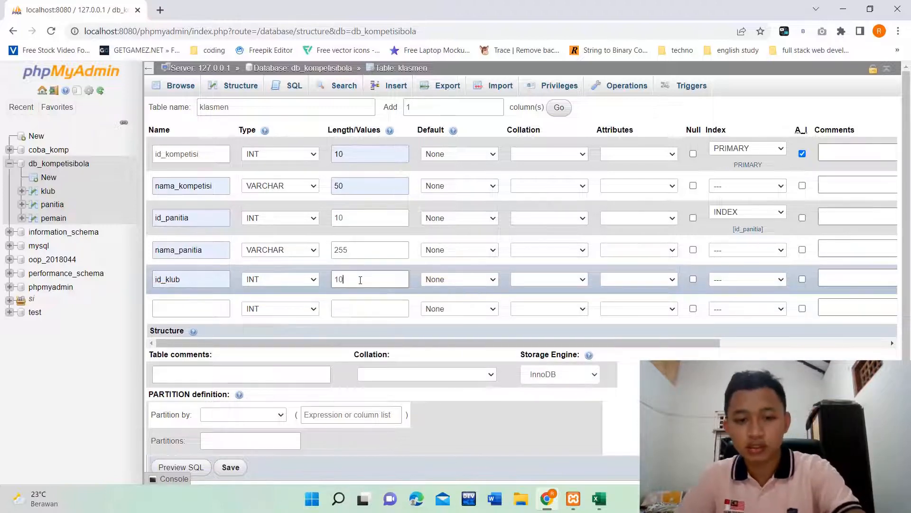
{"action": "left_click", "coordinate": [744, 282]}
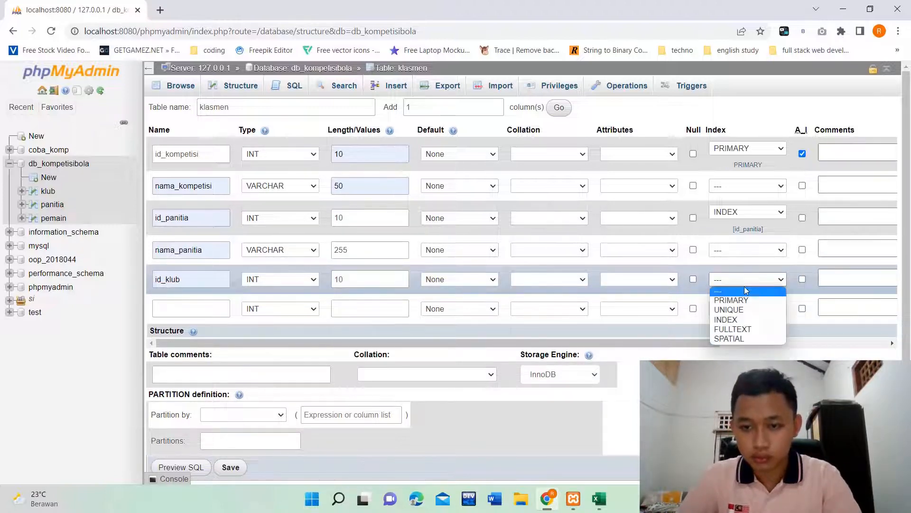
{"action": "left_click", "coordinate": [739, 320]}
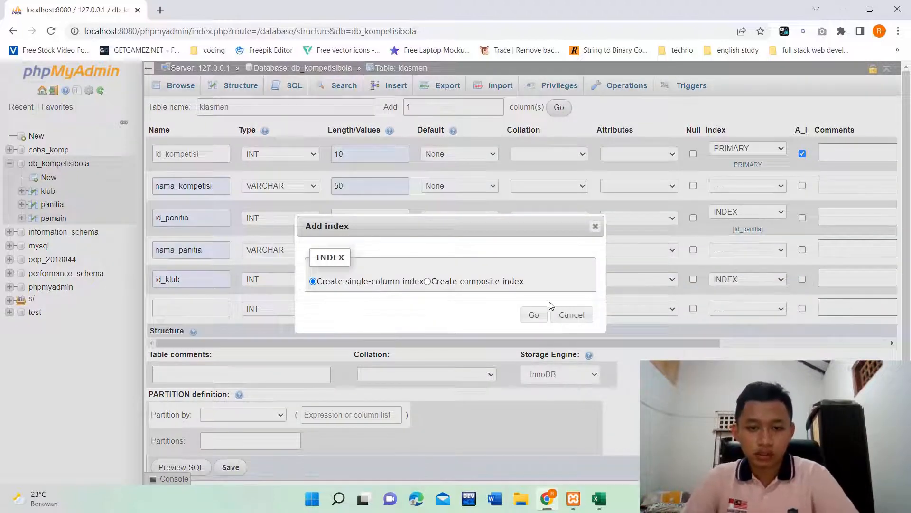
{"action": "left_click", "coordinate": [534, 315]}
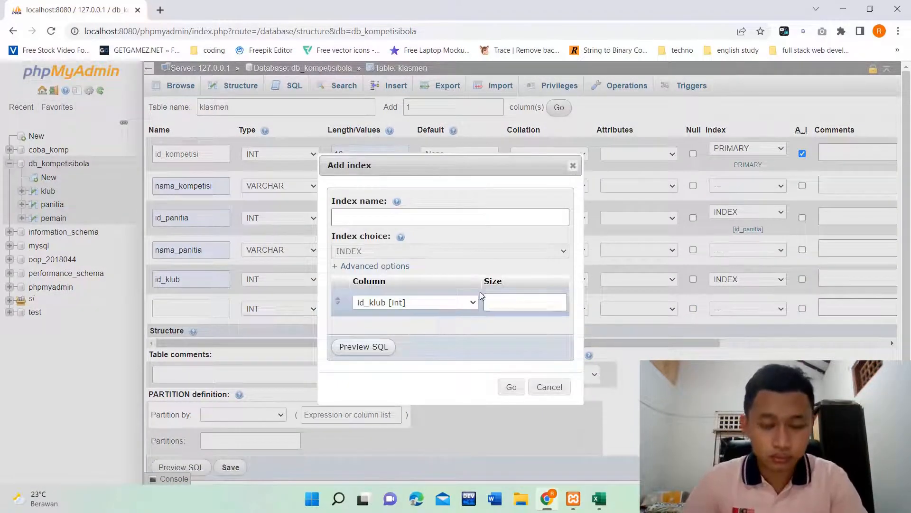
{"action": "left_click", "coordinate": [512, 386]}
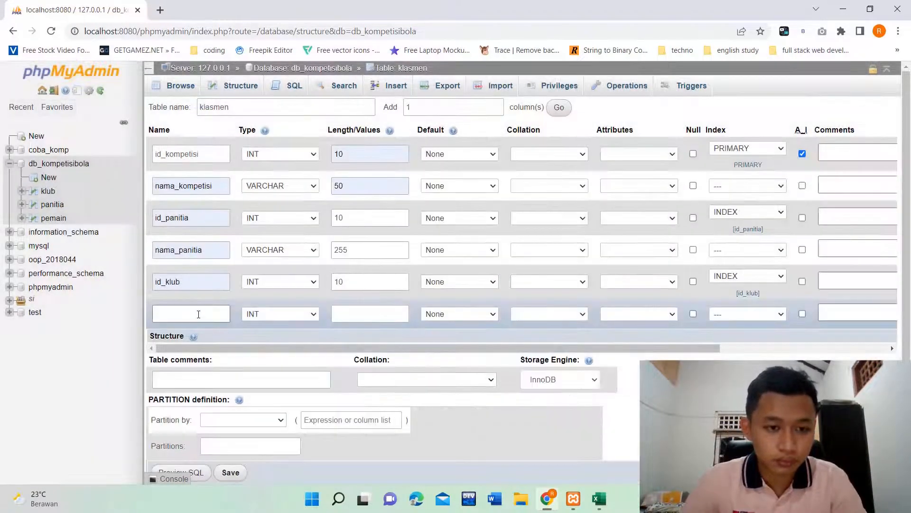
- Define the sixth klasmen column as hasil with type VARCHAR and length 50
{"action": "left_click", "coordinate": [198, 314]}
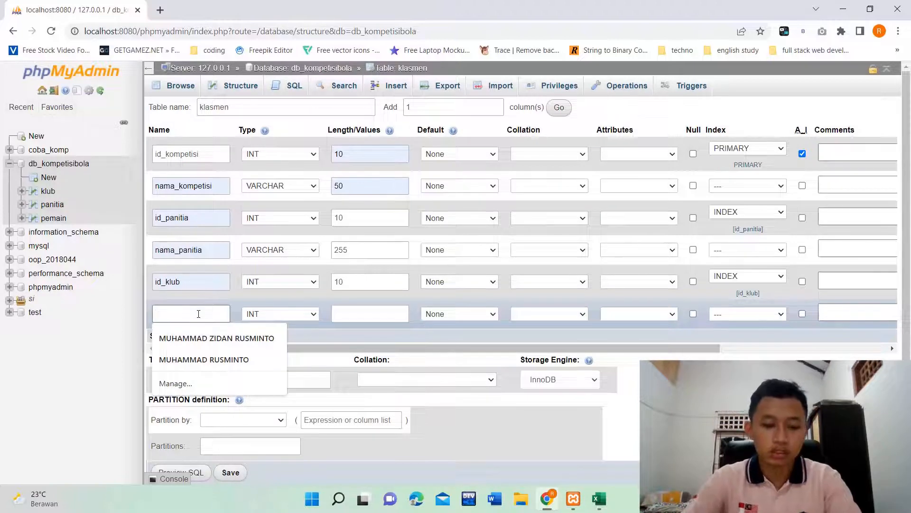
{"action": "type", "text": "hasil"}
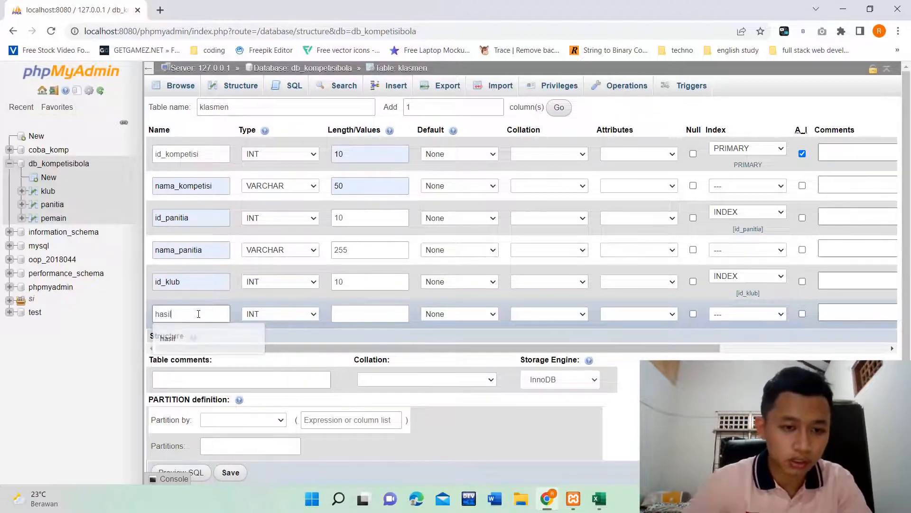
{"action": "left_click", "coordinate": [273, 316]}
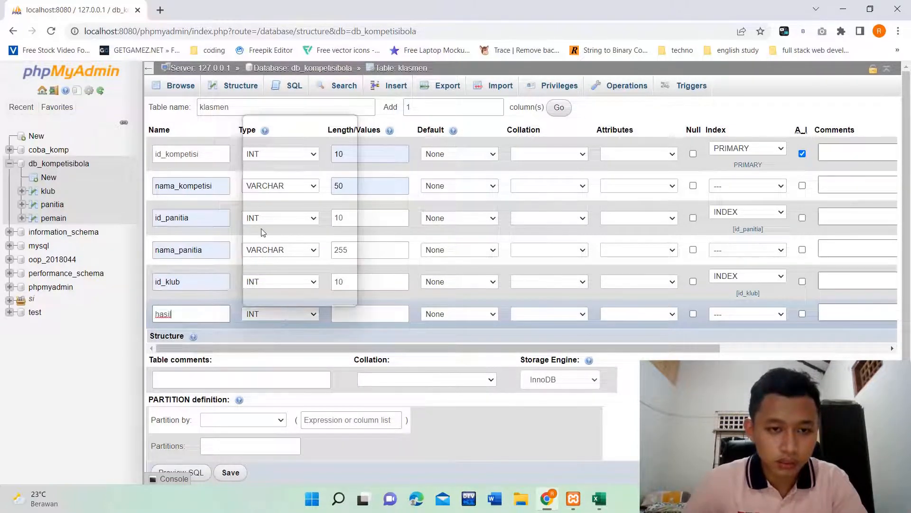
{"action": "left_click", "coordinate": [273, 130]}
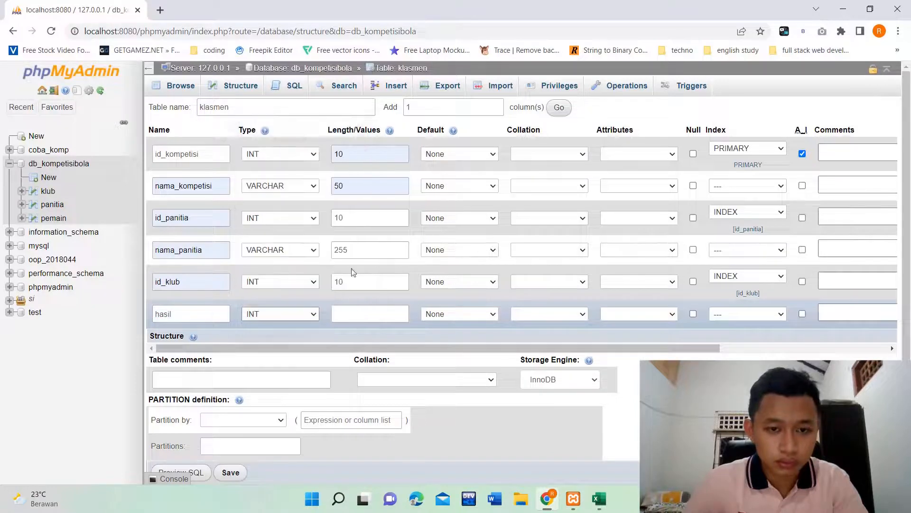
{"action": "left_click", "coordinate": [359, 312]}
{"action": "type", "text": "50"}
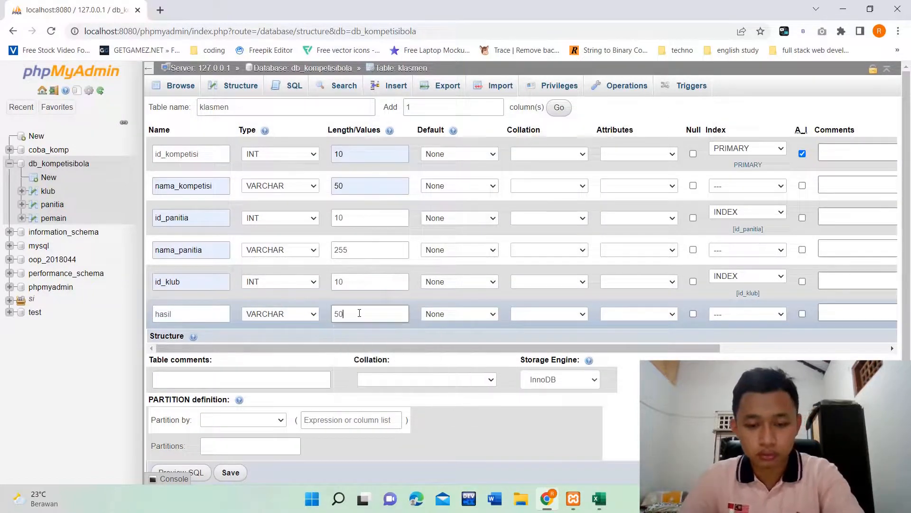
- Review the klasmen column definitions and save the table
{"action": "scroll", "coordinate": [478, 300], "scroll_direction": "down", "scroll_amount": 1}
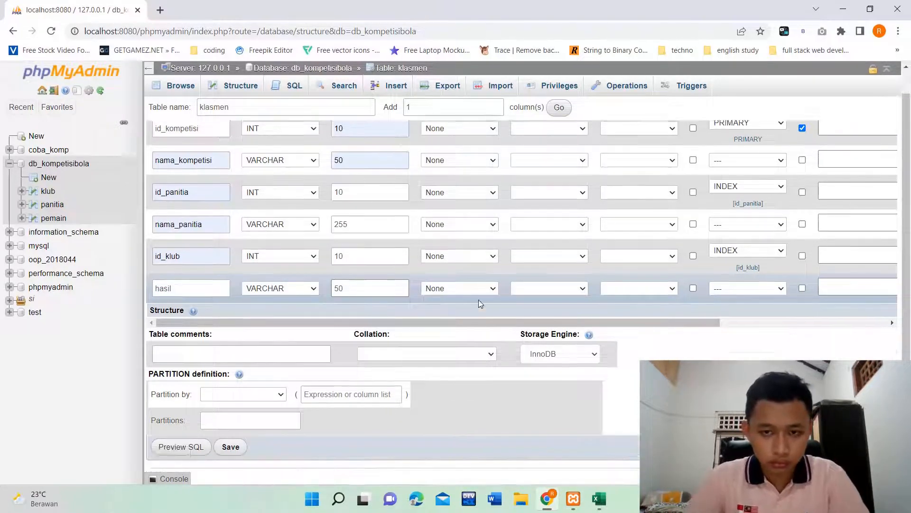
{"action": "scroll", "coordinate": [479, 302], "scroll_direction": "up", "scroll_amount": 1}
{"action": "scroll", "coordinate": [479, 301], "scroll_direction": "down", "scroll_amount": 1}
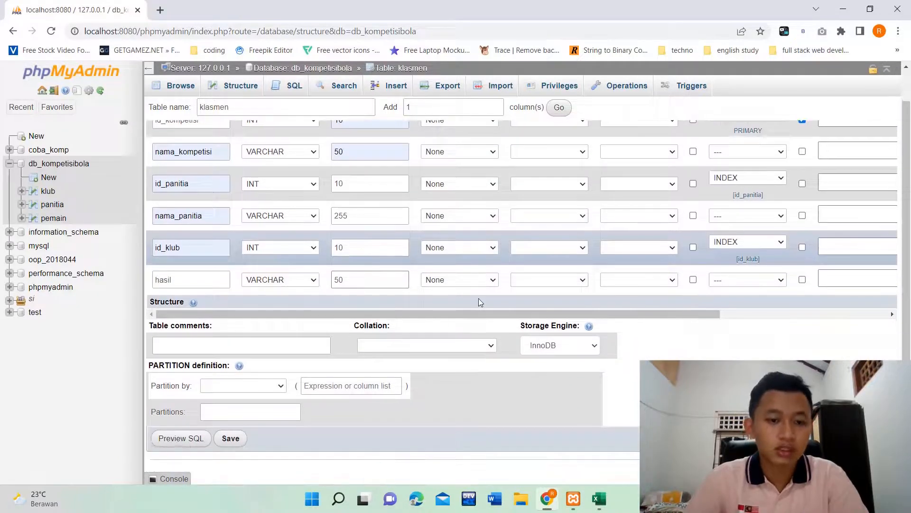
{"action": "left_click", "coordinate": [232, 439]}
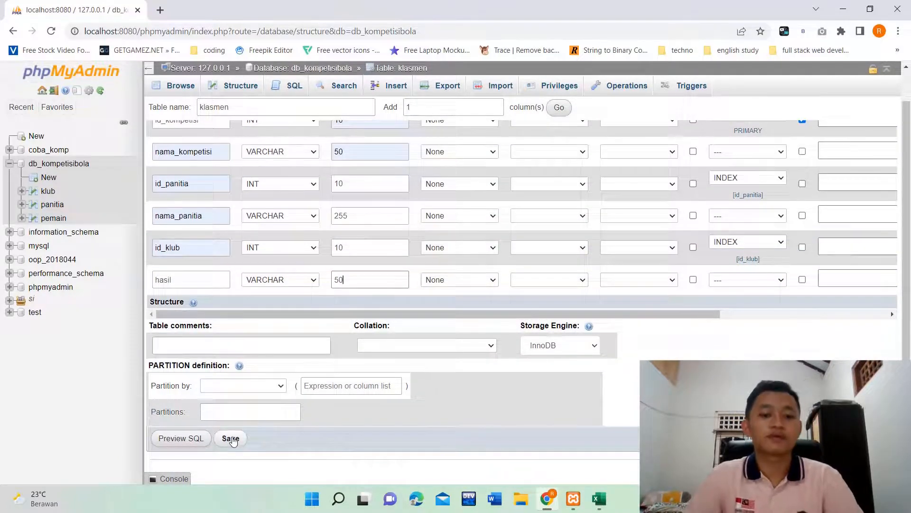
{"action": "left_click", "coordinate": [231, 439]}
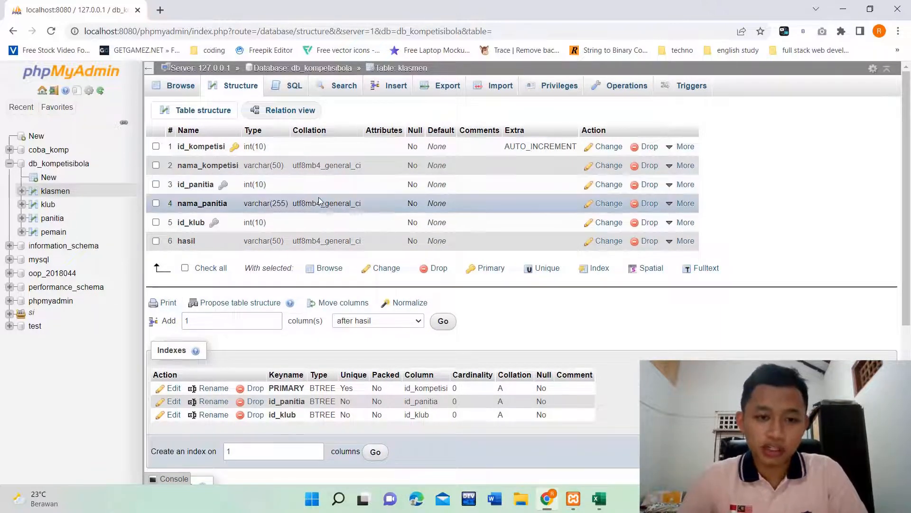
- Add a foreign key from klasmen's id_klub to id_klub in klub, with CASCADE on delete and update, and save it
{"action": "left_click", "coordinate": [290, 114]}
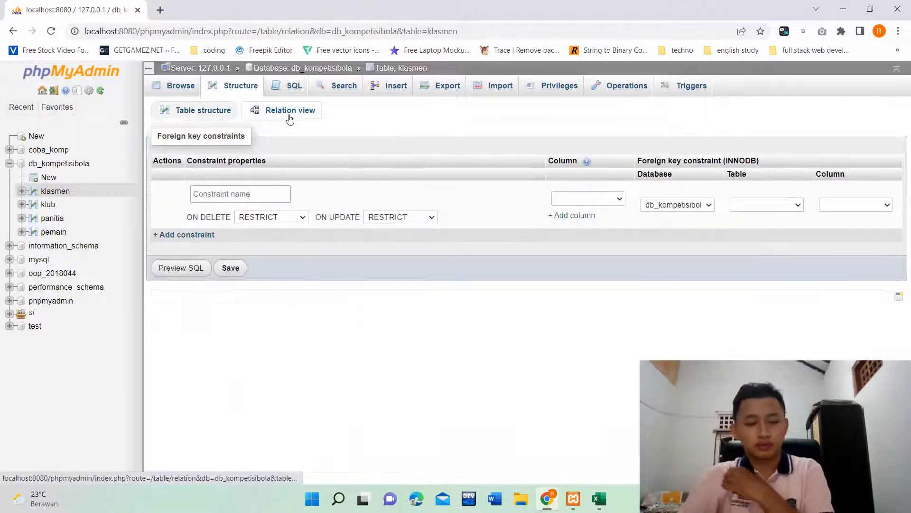
{"action": "left_click", "coordinate": [283, 216]}
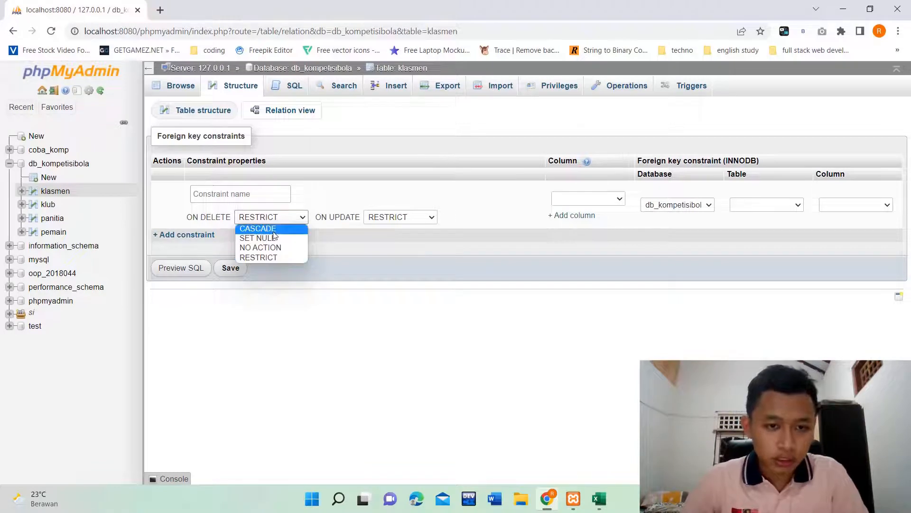
{"action": "left_click", "coordinate": [286, 230]}
{"action": "left_click", "coordinate": [397, 220]}
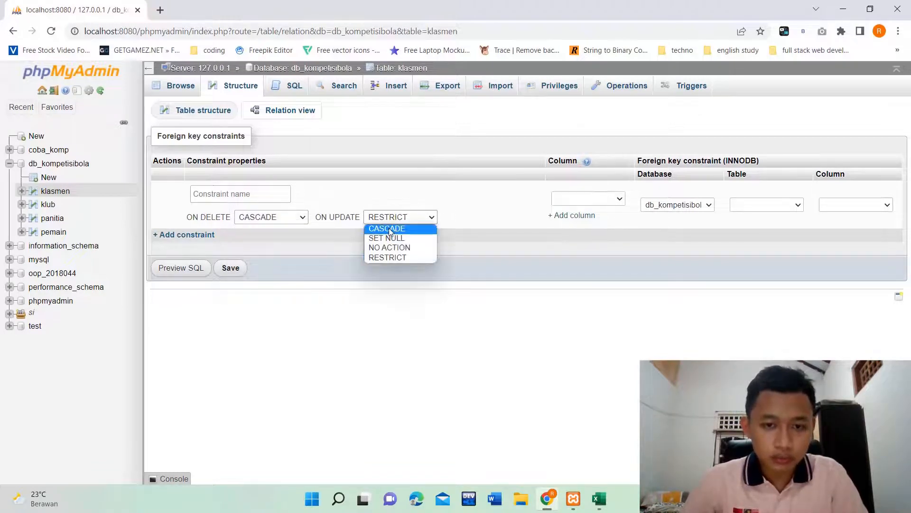
{"action": "key", "text": "Escape"}
{"action": "left_click", "coordinate": [617, 199]}
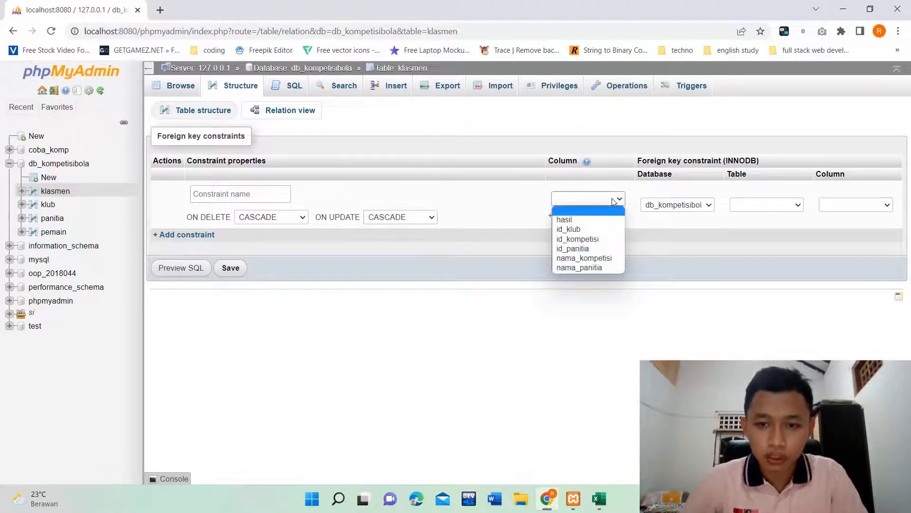
{"action": "left_click", "coordinate": [595, 230]}
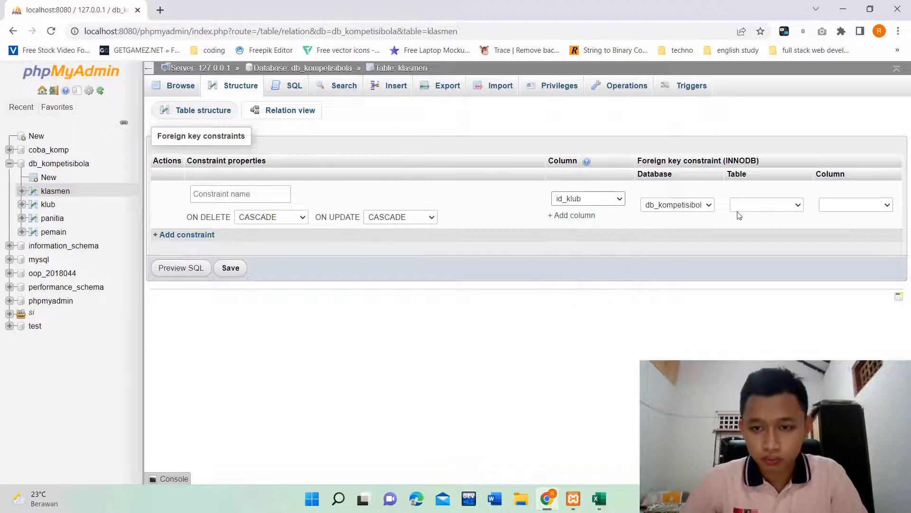
{"action": "left_click", "coordinate": [800, 207]}
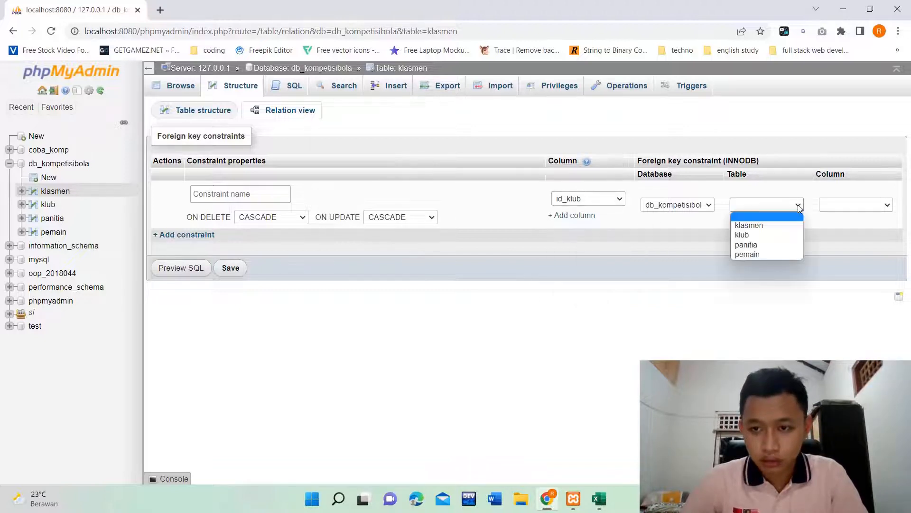
{"action": "left_click", "coordinate": [776, 236]}
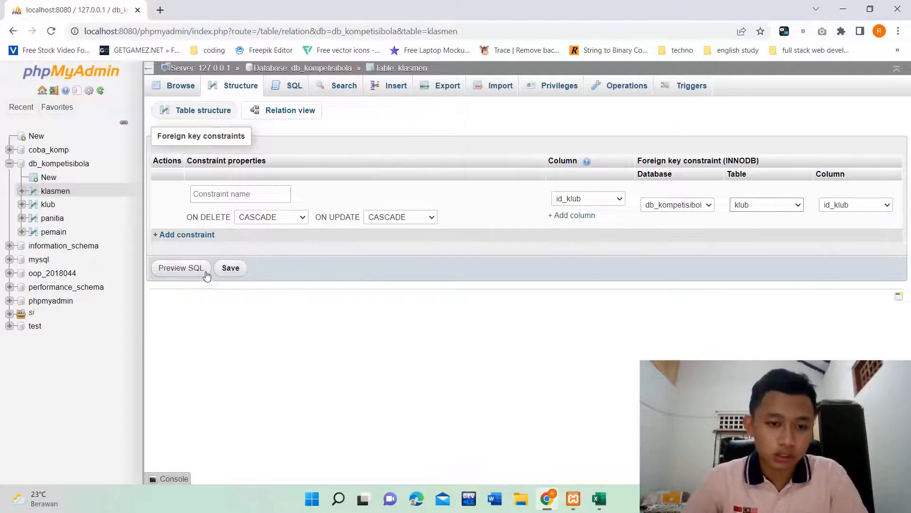
{"action": "left_click", "coordinate": [227, 269]}
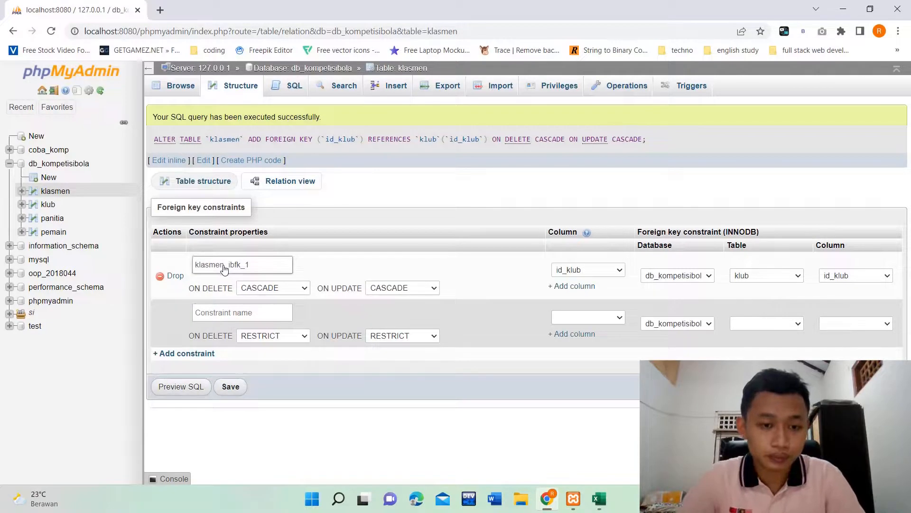
- Add a second klasmen foreign key from id_panitia to id_panitia in panitia, with CASCADE on delete and update, and save it
{"action": "left_click", "coordinate": [277, 336]}
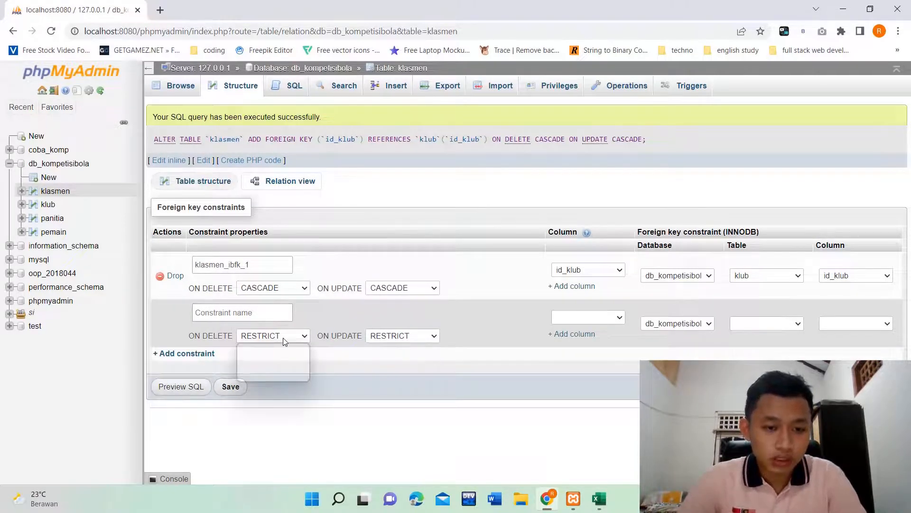
{"action": "left_click", "coordinate": [260, 347]}
{"action": "left_click", "coordinate": [394, 336]}
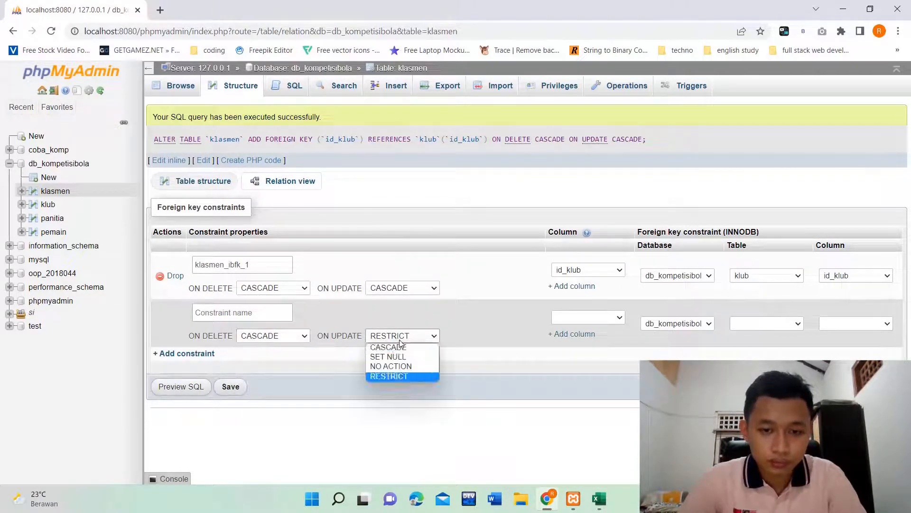
{"action": "left_click", "coordinate": [399, 337]}
{"action": "left_click", "coordinate": [619, 318]}
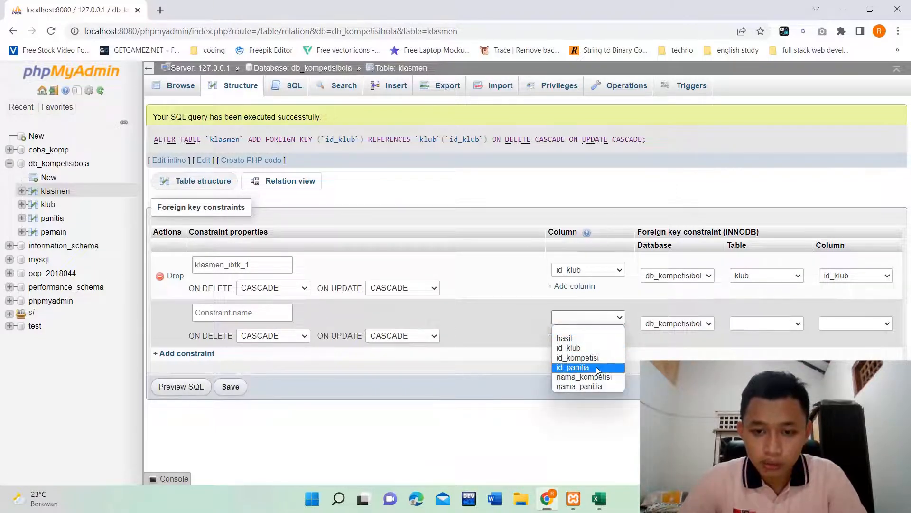
{"action": "left_click", "coordinate": [598, 368]}
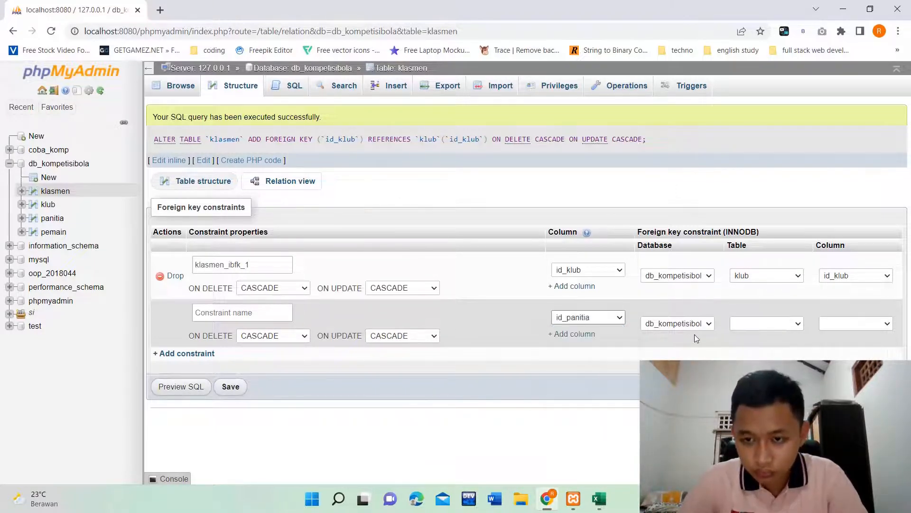
{"action": "left_click", "coordinate": [784, 325]}
{"action": "left_click", "coordinate": [776, 359]}
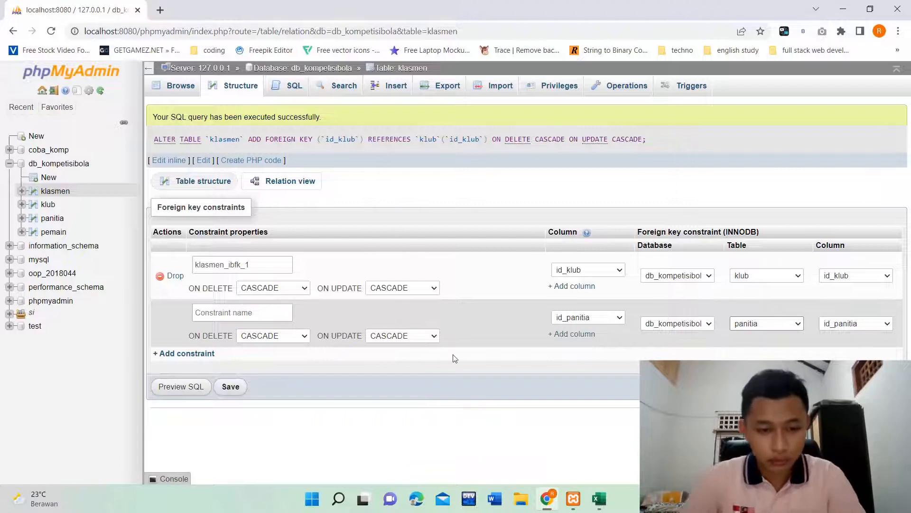
{"action": "left_click", "coordinate": [236, 387]}
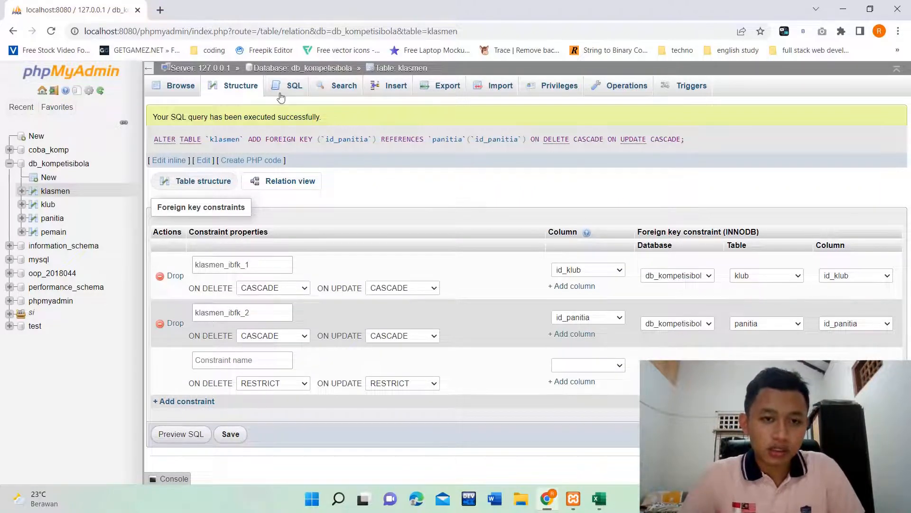
- Check the transaksi design in the Excel workbook and create a transaksi table with 6 columns in db_kompetisibola
{"action": "left_click", "coordinate": [284, 71]}
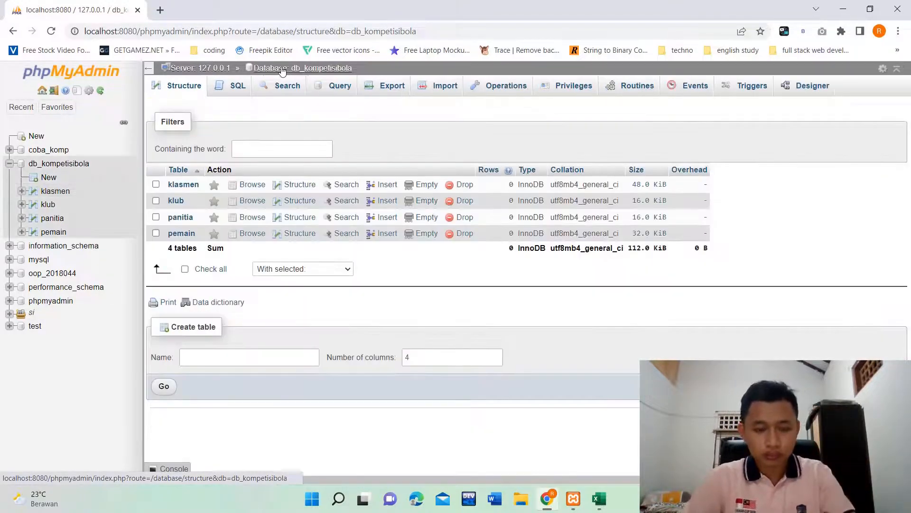
{"action": "left_click", "coordinate": [234, 358]}
{"action": "type", "text": "transaksi"}
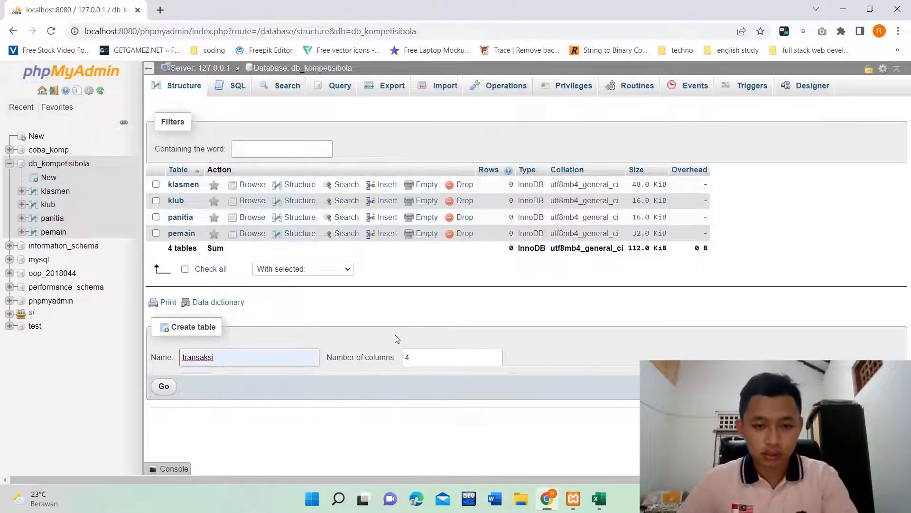
{"action": "left_click", "coordinate": [599, 498]}
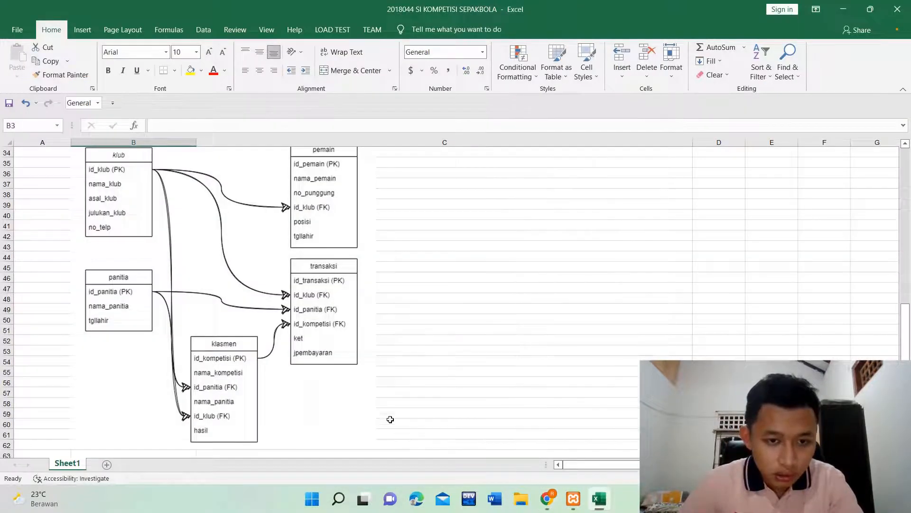
{"action": "left_click", "coordinate": [843, 9]}
{"action": "left_click_drag", "start_coordinate": [444, 356], "coordinate": [391, 359]}
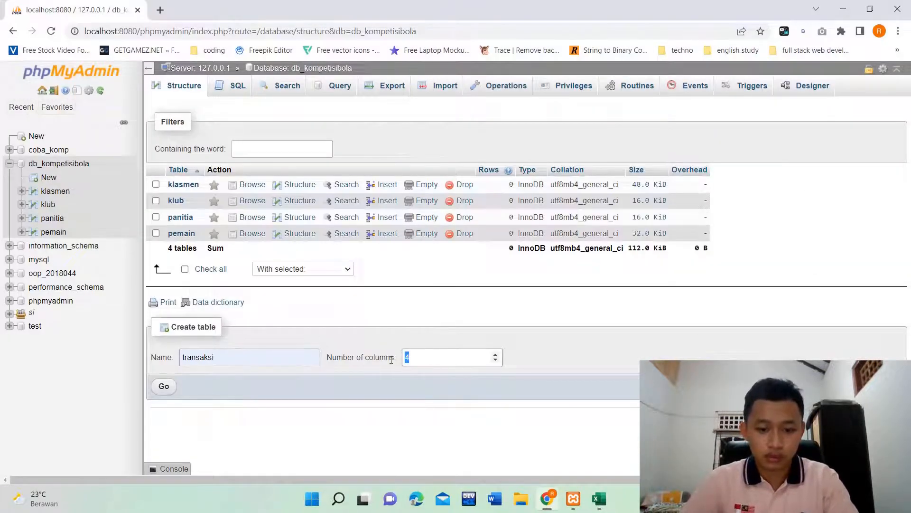
{"action": "left_click", "coordinate": [161, 387]}
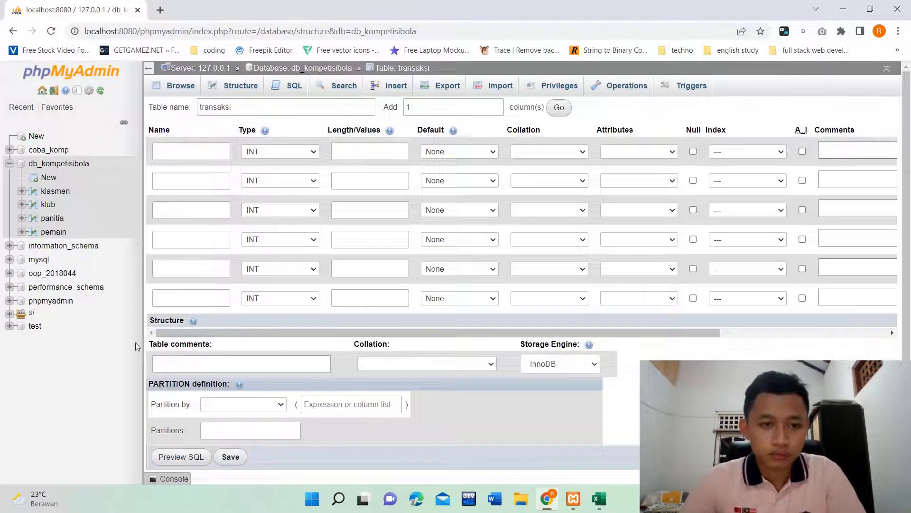
- Define the first transaksi column as id_transaksi with type INT and length 10
{"action": "left_click", "coordinate": [210, 150]}
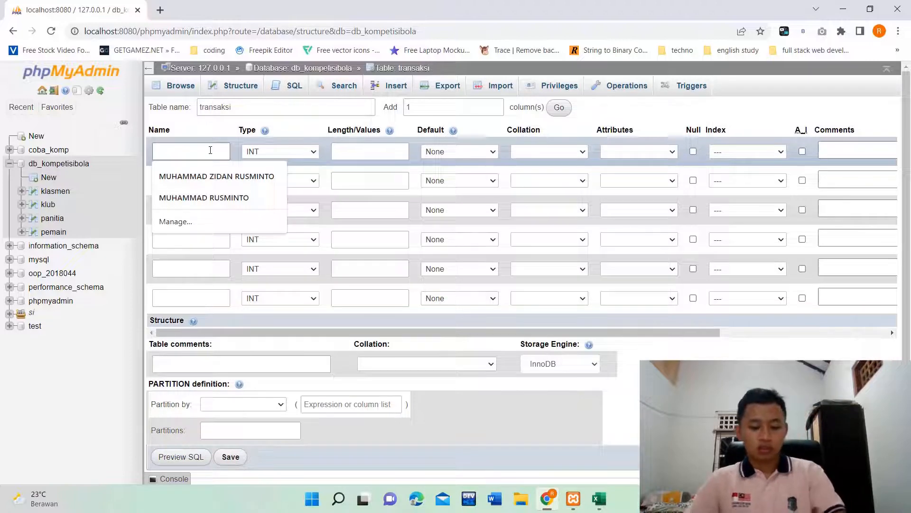
{"action": "type", "text": "id"}
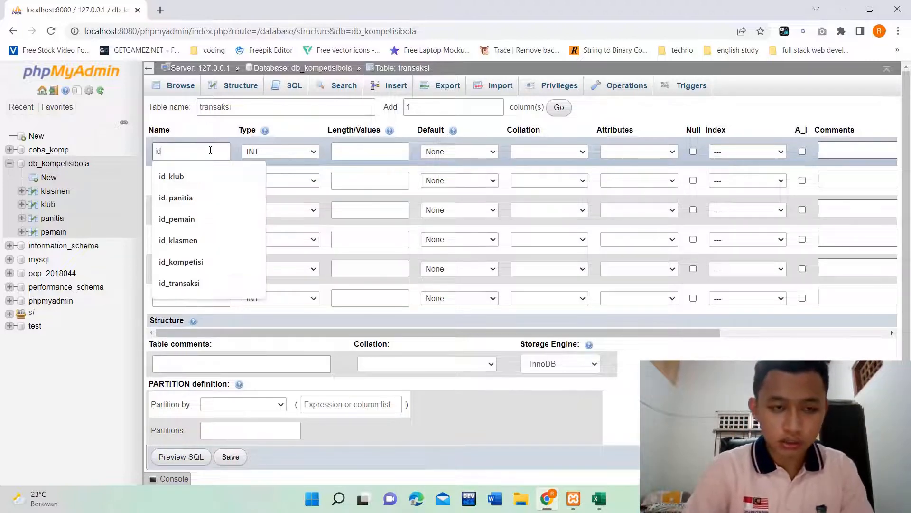
{"action": "key", "text": "Down"}
{"action": "key", "text": "Down"}
{"action": "key", "text": "Down"}
{"action": "key", "text": "Down"}
{"action": "key", "text": "Down"}
{"action": "key", "text": "Down"}
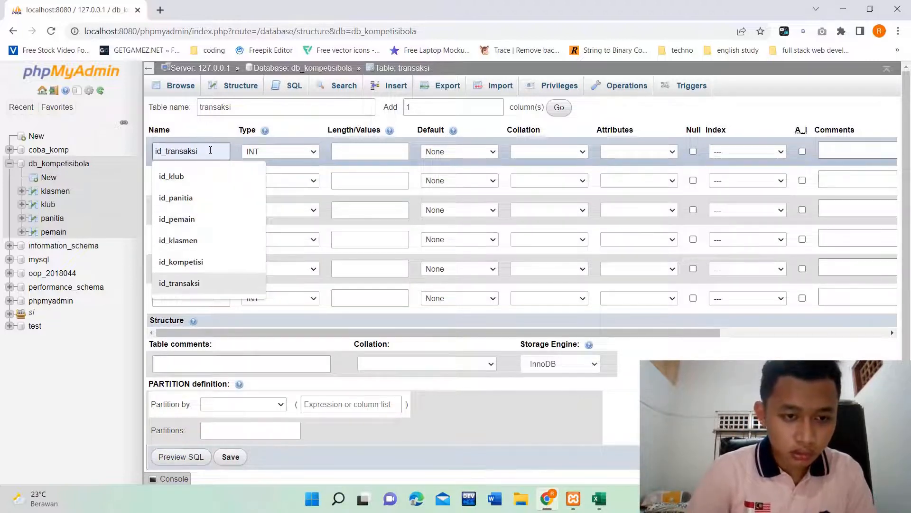
{"action": "key", "text": "Return"}
{"action": "left_click", "coordinate": [350, 151]}
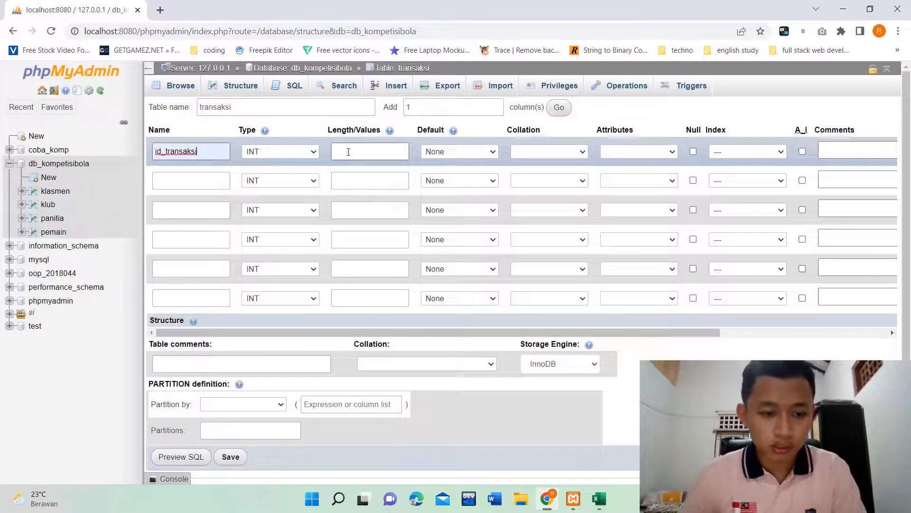
{"action": "type", "text": "10"}
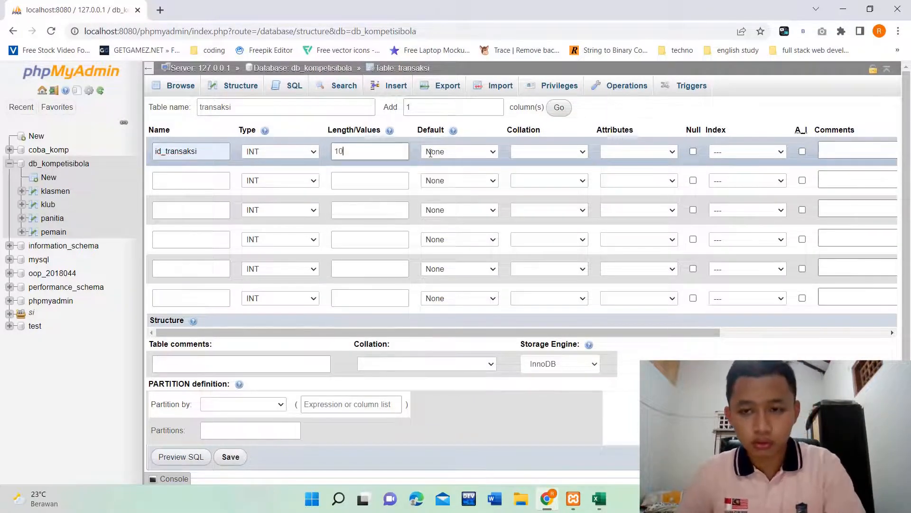
- Make id_transaksi the PRIMARY key and enable auto-increment for it
{"action": "left_click", "coordinate": [767, 156]}
{"action": "left_click", "coordinate": [761, 176]}
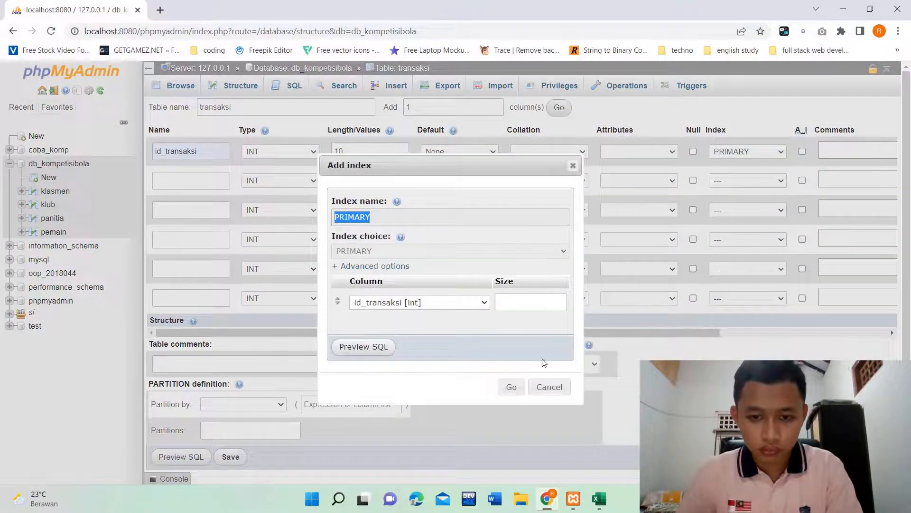
{"action": "left_click", "coordinate": [511, 387]}
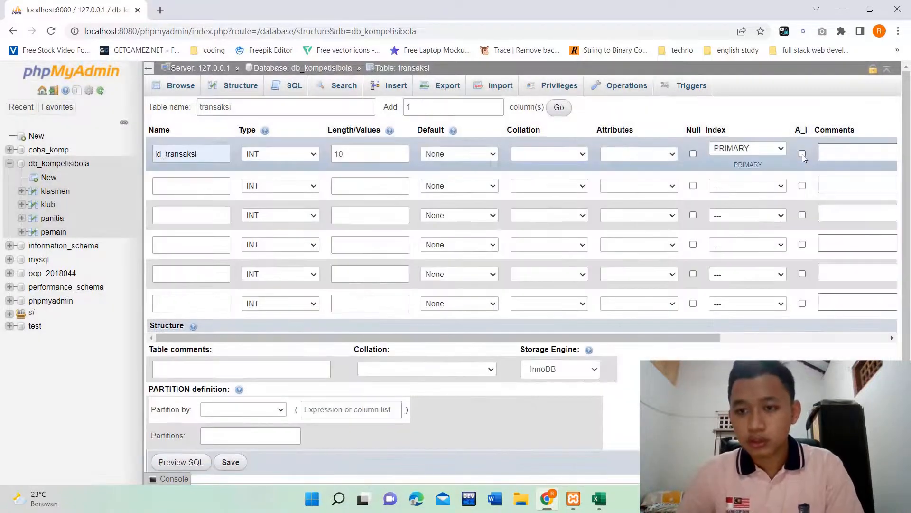
{"action": "left_click", "coordinate": [802, 154]}
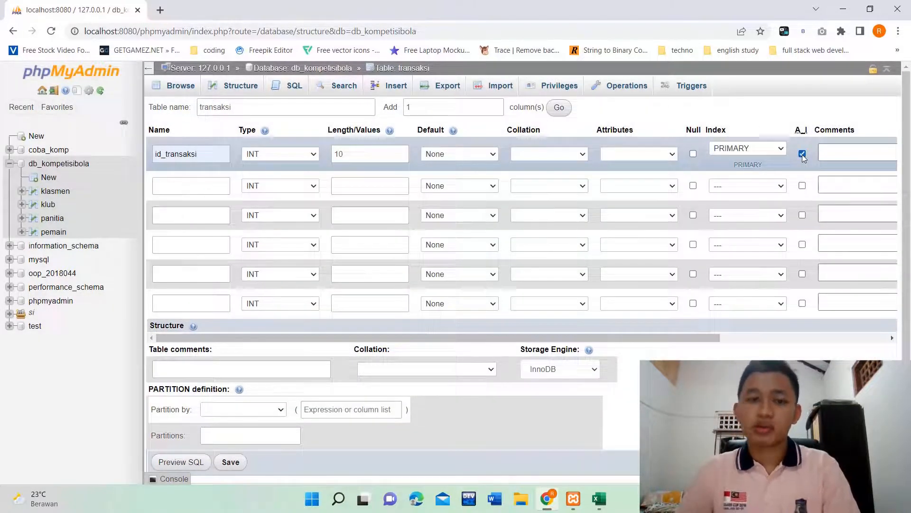
- Define the second transaksi column as id_klub with type INT, length 10 and an INDEX
{"action": "left_click", "coordinate": [201, 186]}
{"action": "type", "text": "id_klub"}
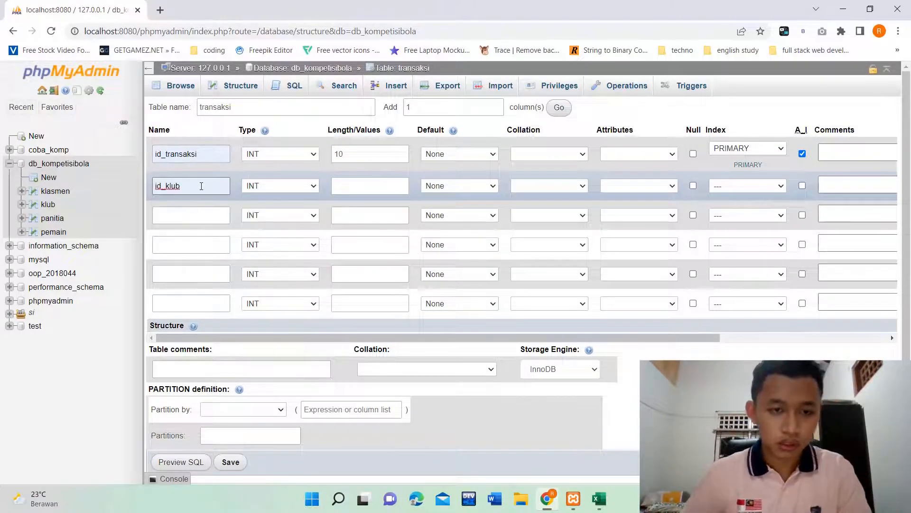
{"action": "left_click", "coordinate": [337, 185]}
{"action": "type", "text": "10"}
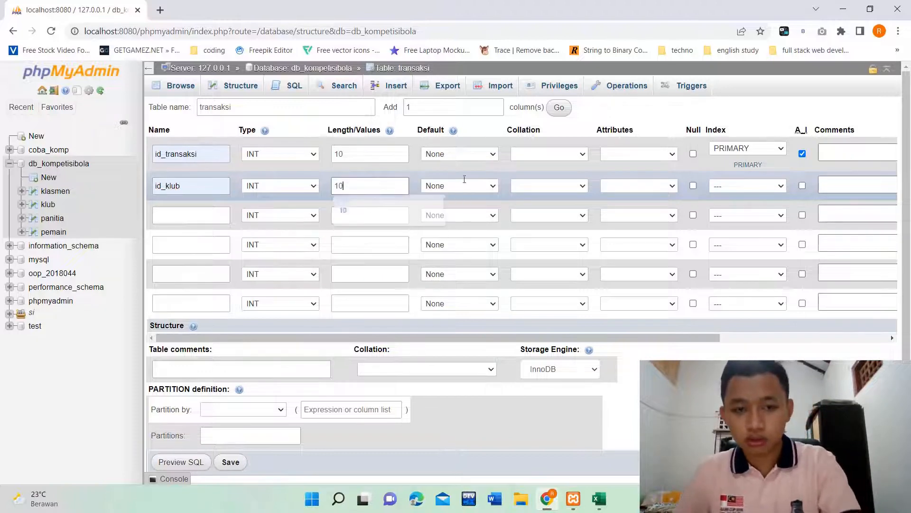
{"action": "left_click", "coordinate": [745, 189]}
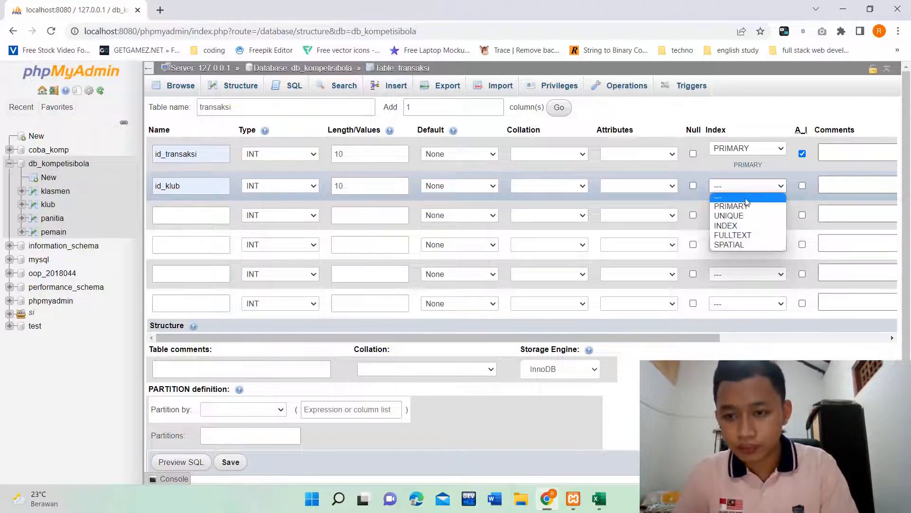
{"action": "left_click", "coordinate": [743, 225]}
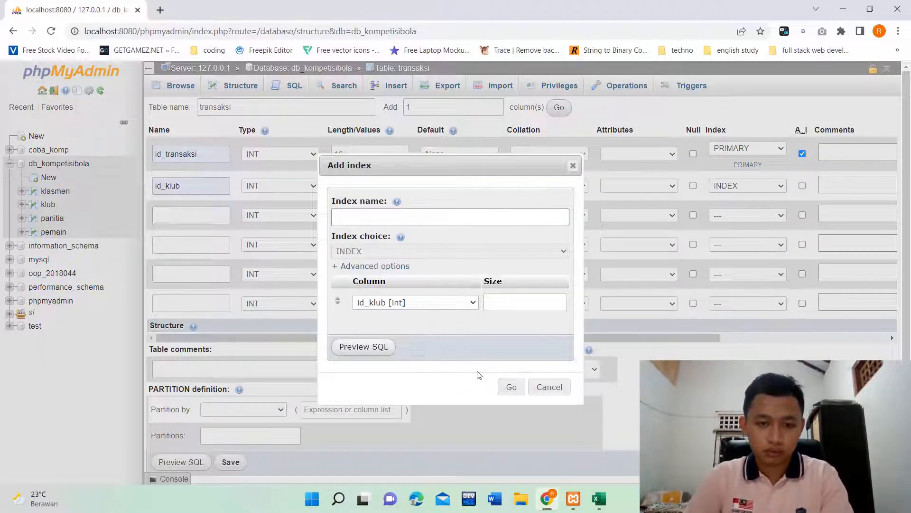
{"action": "key", "text": "Return"}
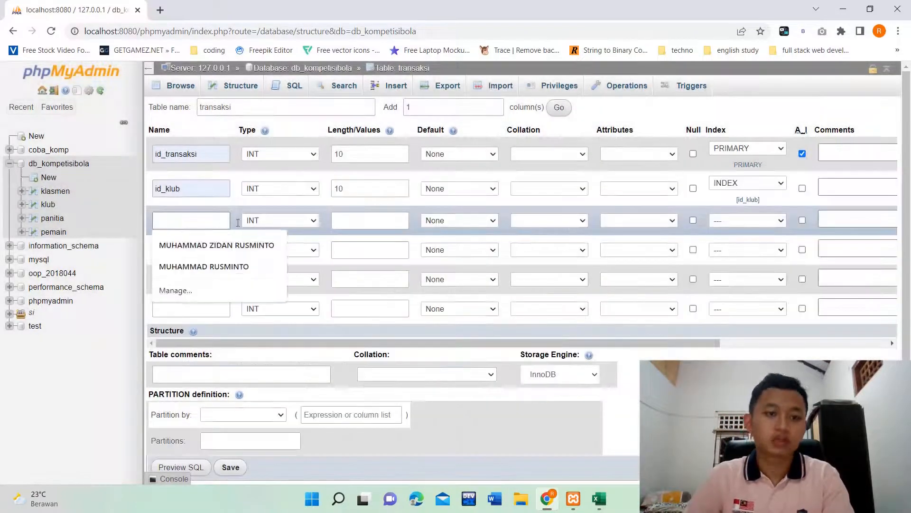
- Define the third transaksi column as id_panitia with type INT, length 10 and a single-column INDEX
{"action": "left_click", "coordinate": [169, 220]}
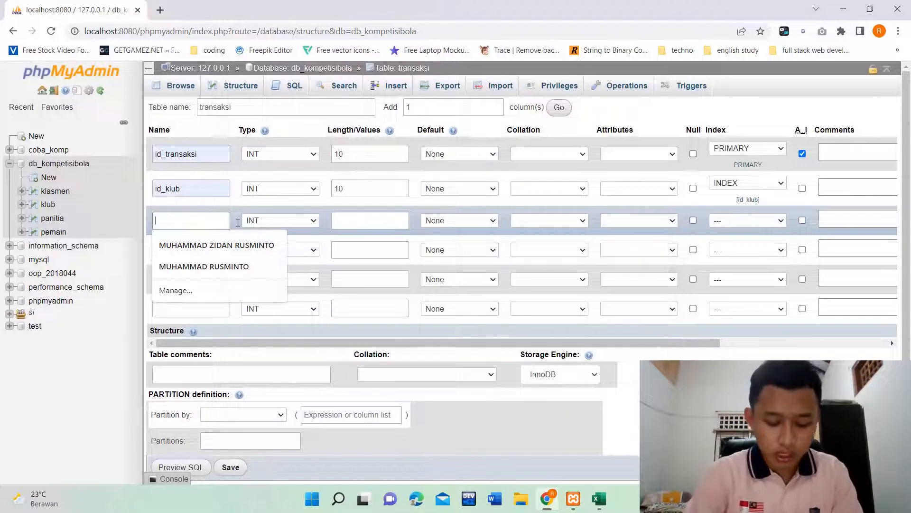
{"action": "type", "text": "id_panitia"}
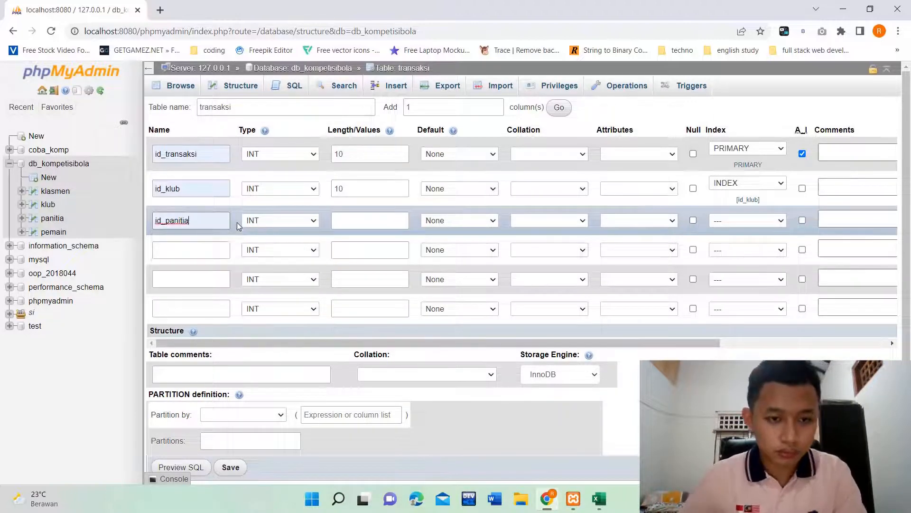
{"action": "left_click", "coordinate": [351, 220]}
{"action": "type", "text": "10"}
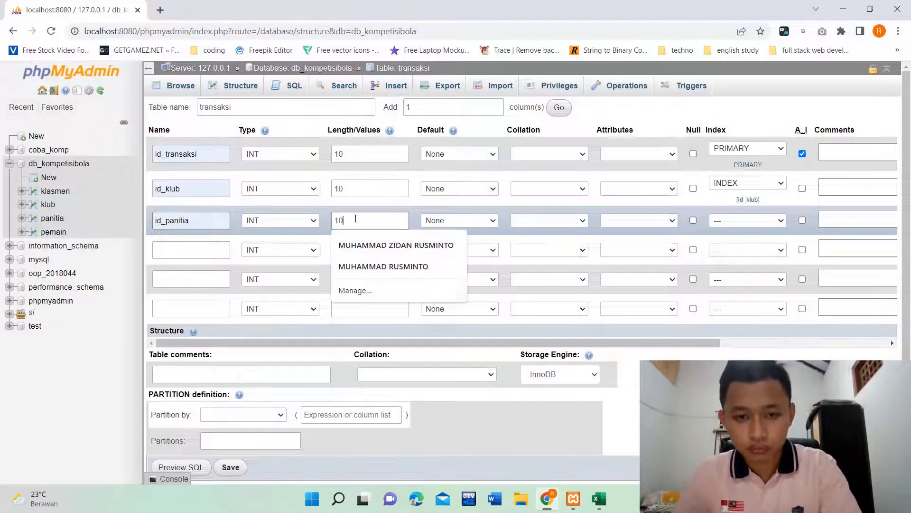
{"action": "left_click", "coordinate": [728, 221]}
{"action": "left_click", "coordinate": [727, 261]}
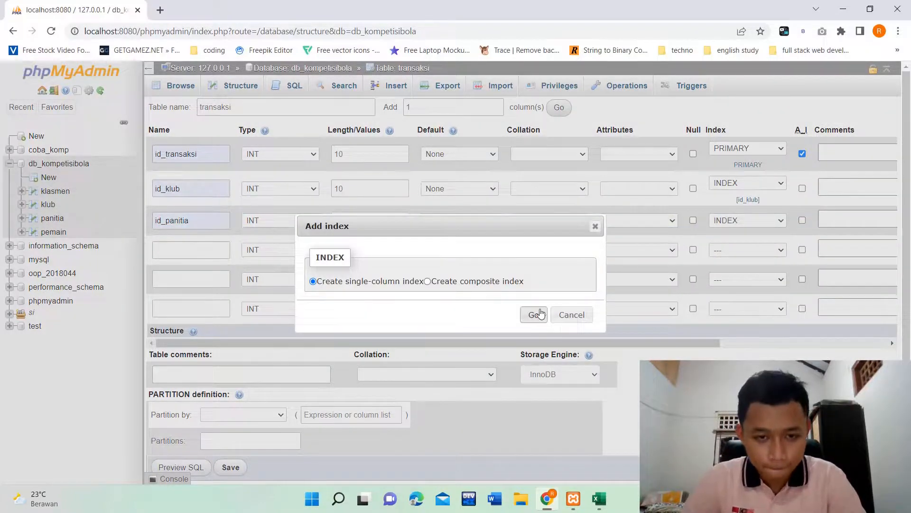
{"action": "left_click", "coordinate": [541, 314]}
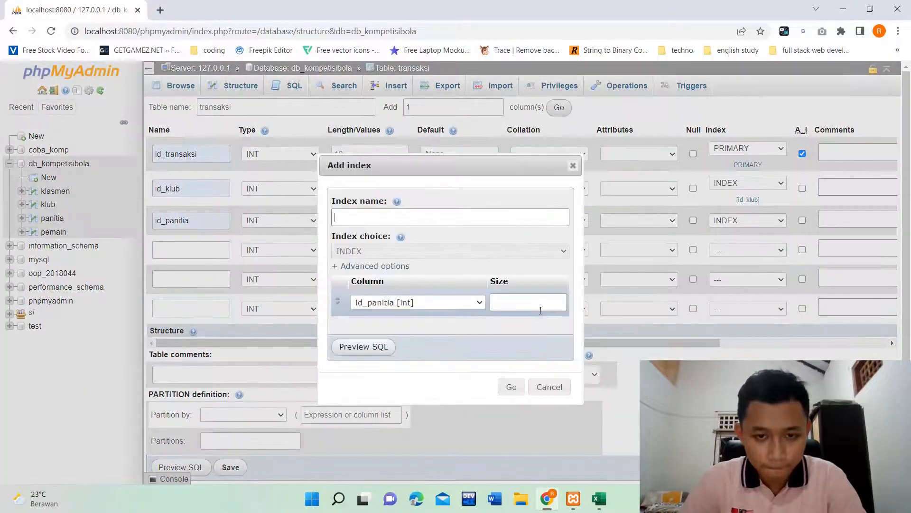
{"action": "left_click", "coordinate": [518, 397]}
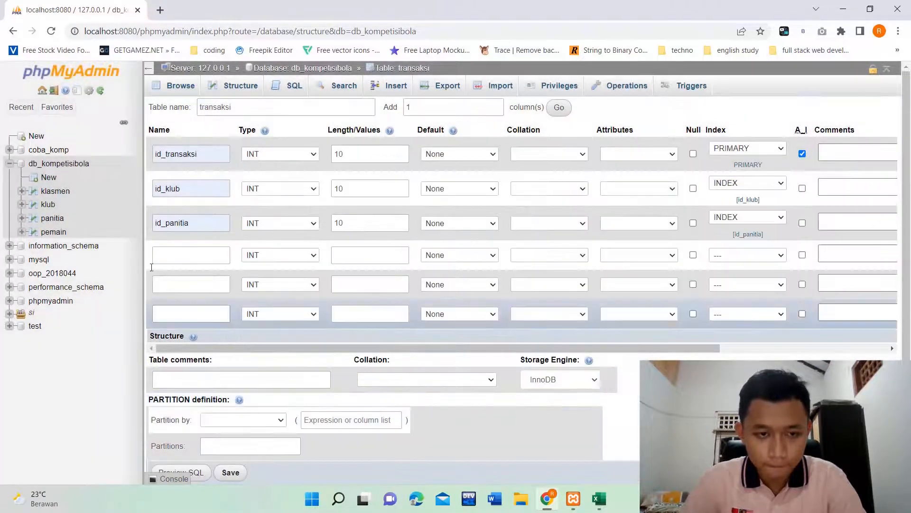
- Define the fourth transaksi column as id_kompetisi with type INT, length 10 and a single-column INDEX
{"action": "left_click", "coordinate": [179, 251]}
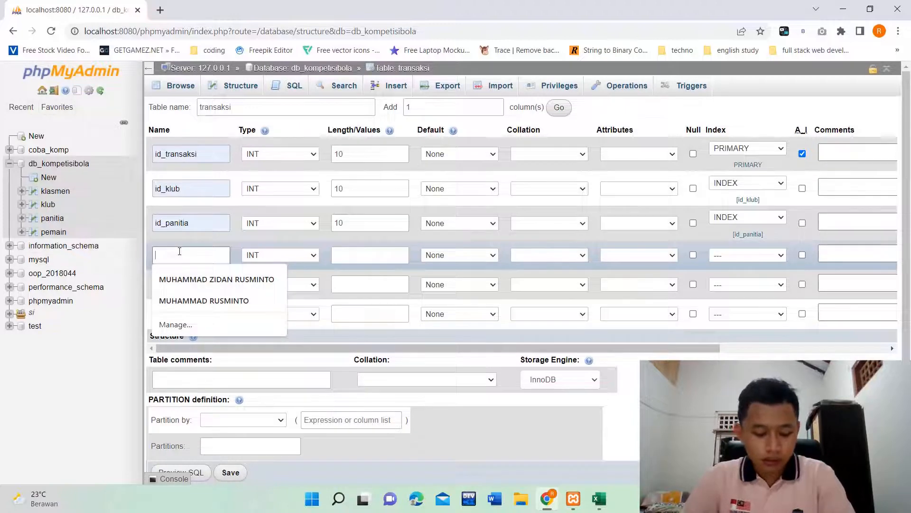
{"action": "type", "text": "id_"}
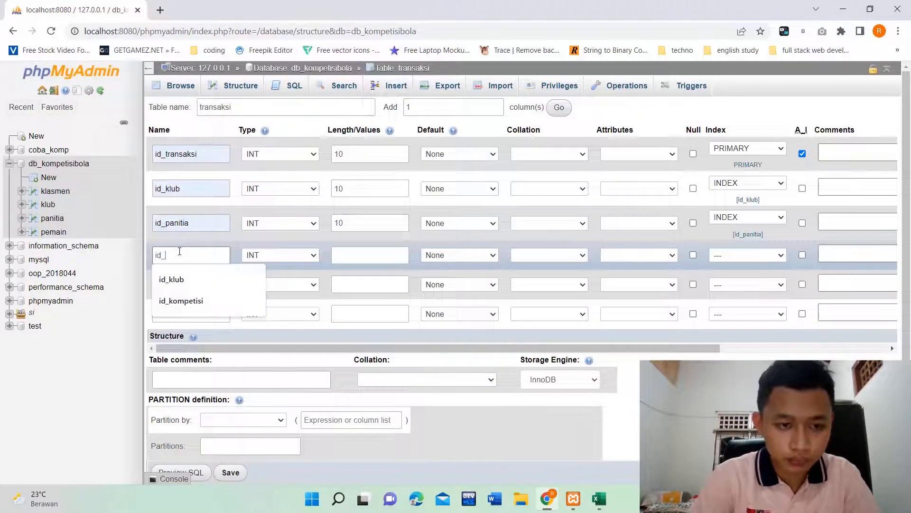
{"action": "key", "text": "Down"}
{"action": "key", "text": "Down"}
{"action": "key", "text": "Return"}
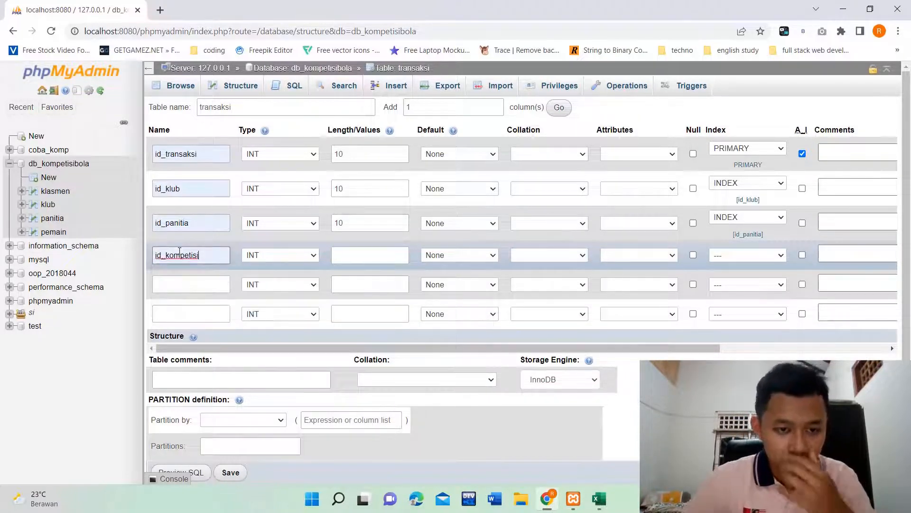
{"action": "left_click", "coordinate": [287, 256]}
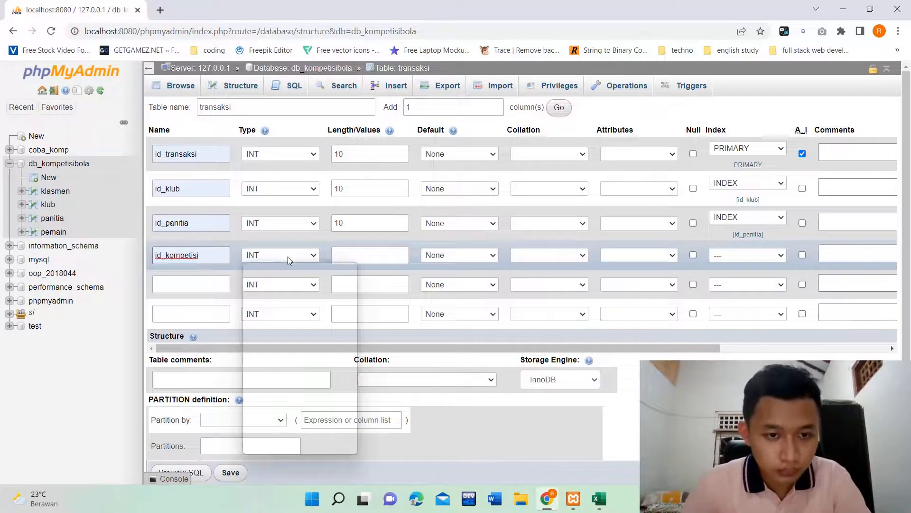
{"action": "left_click", "coordinate": [360, 252]}
{"action": "type", "text": "10"}
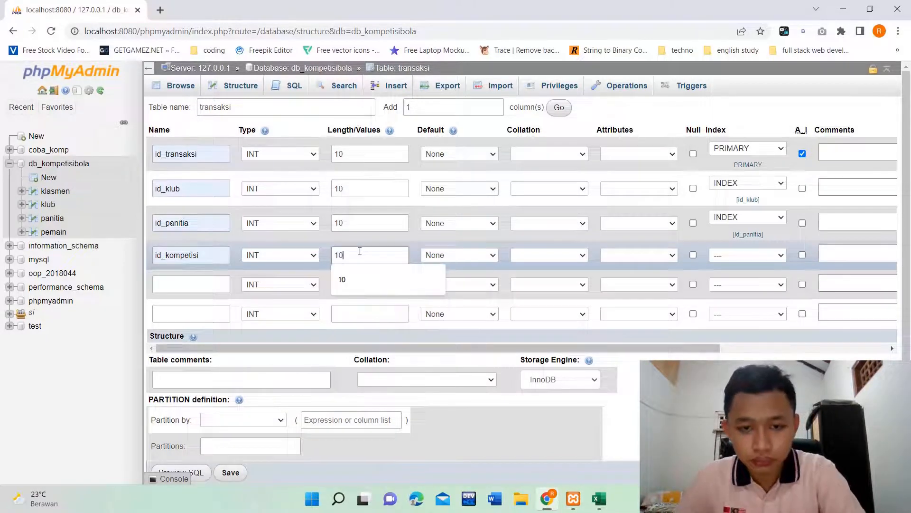
{"action": "left_click", "coordinate": [727, 255]}
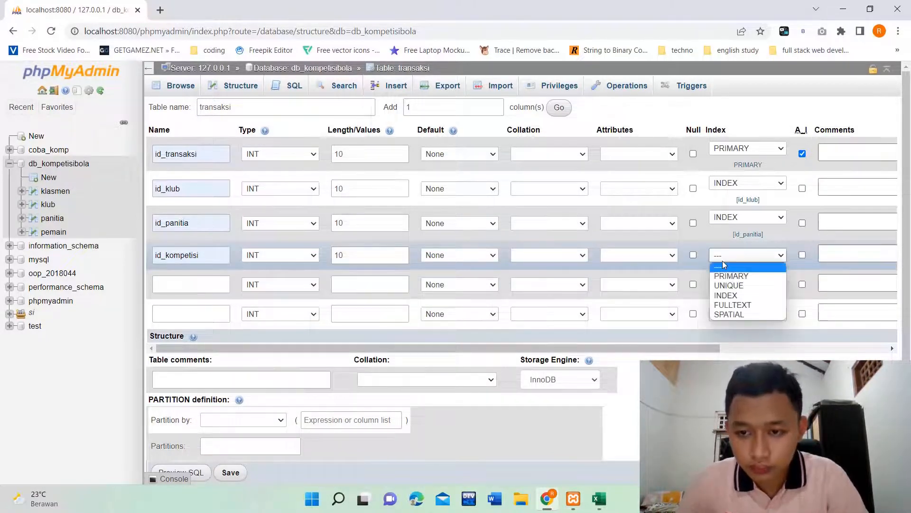
{"action": "left_click", "coordinate": [699, 296]}
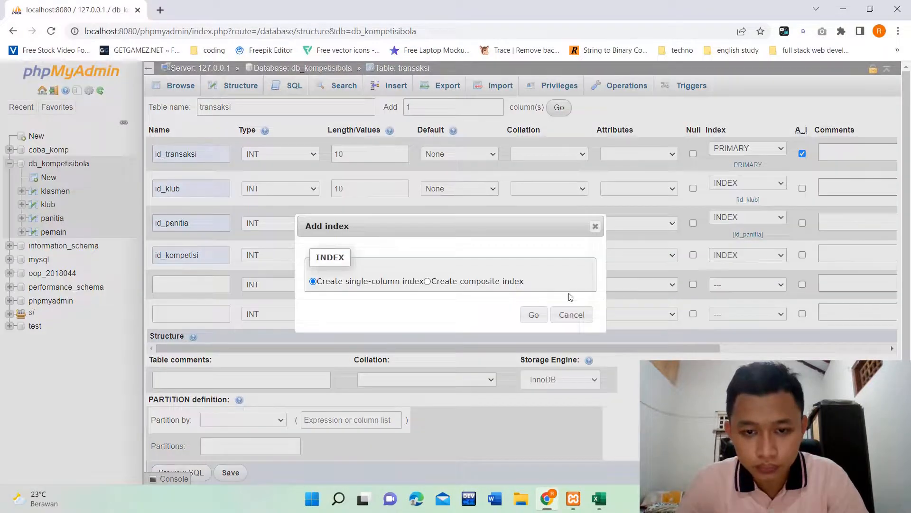
{"action": "left_click", "coordinate": [534, 315]}
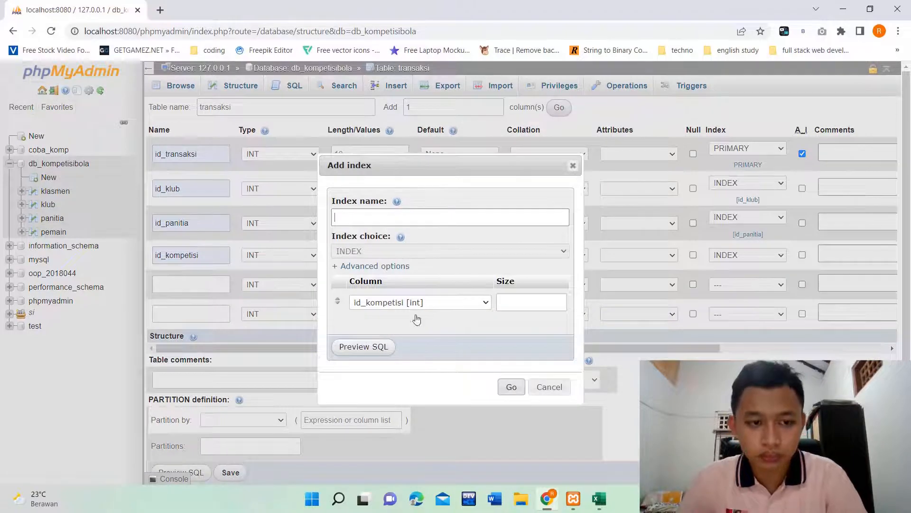
{"action": "left_click", "coordinate": [512, 387]}
- Define the fifth transaksi column as keterangan with type VARCHAR and length 50
{"action": "left_click", "coordinate": [198, 289]}
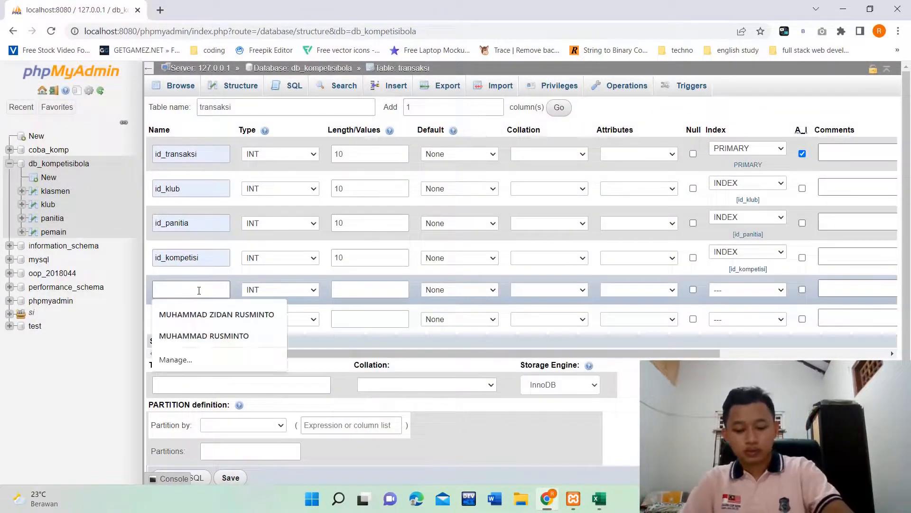
{"action": "type", "text": "ketera"}
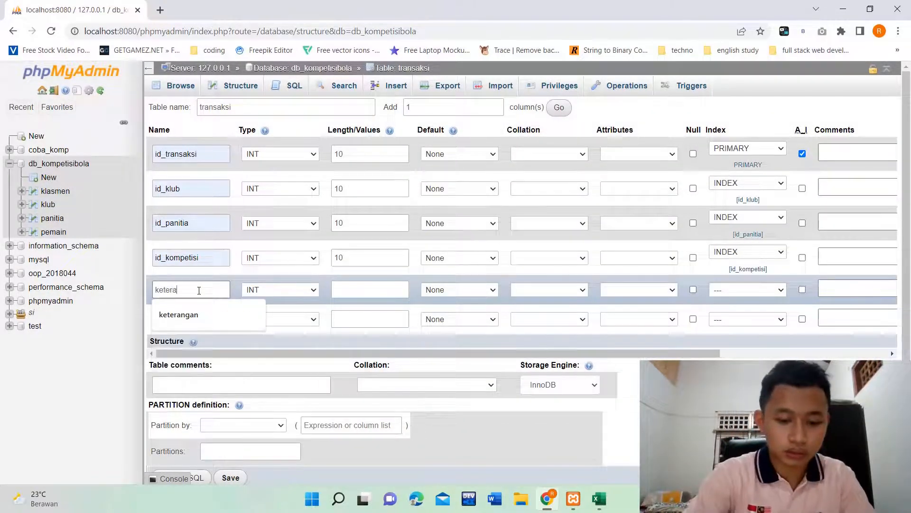
{"action": "type", "text": "n"}
{"action": "key", "text": "Down"}
{"action": "key", "text": "Return"}
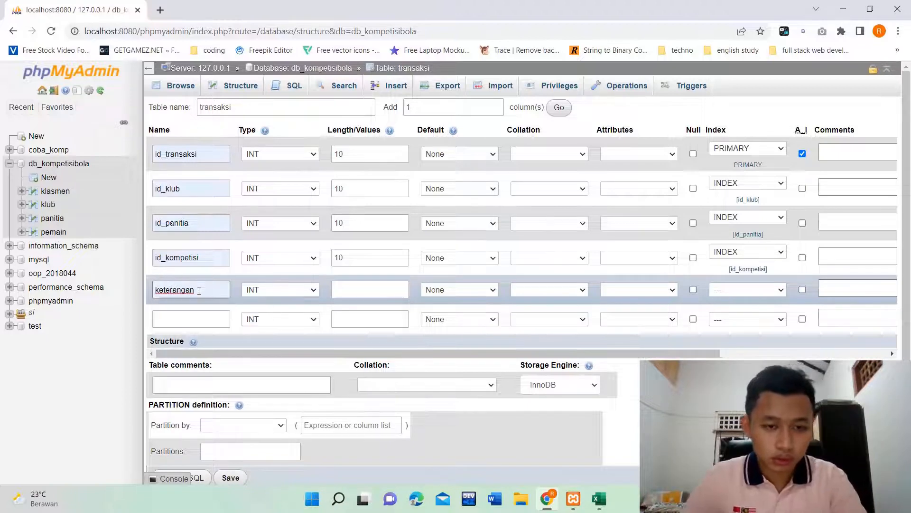
{"action": "left_click", "coordinate": [283, 291]}
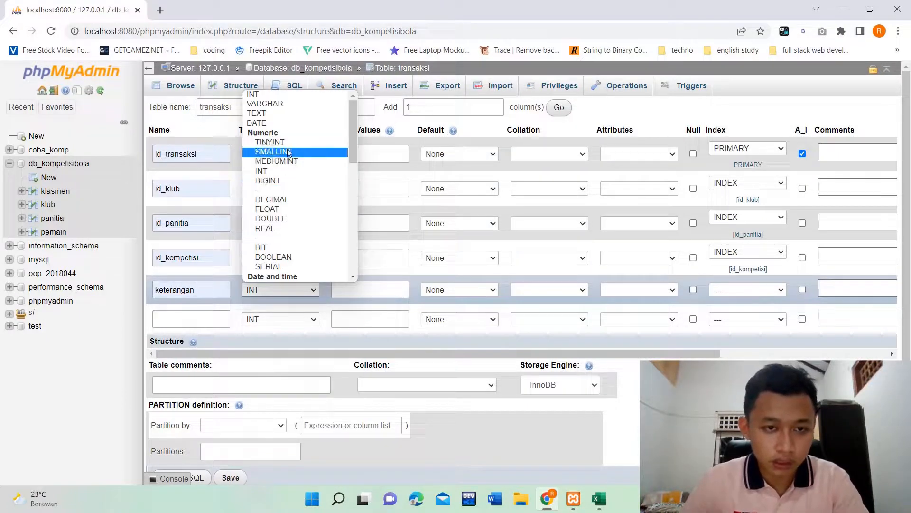
{"action": "left_click", "coordinate": [266, 105]}
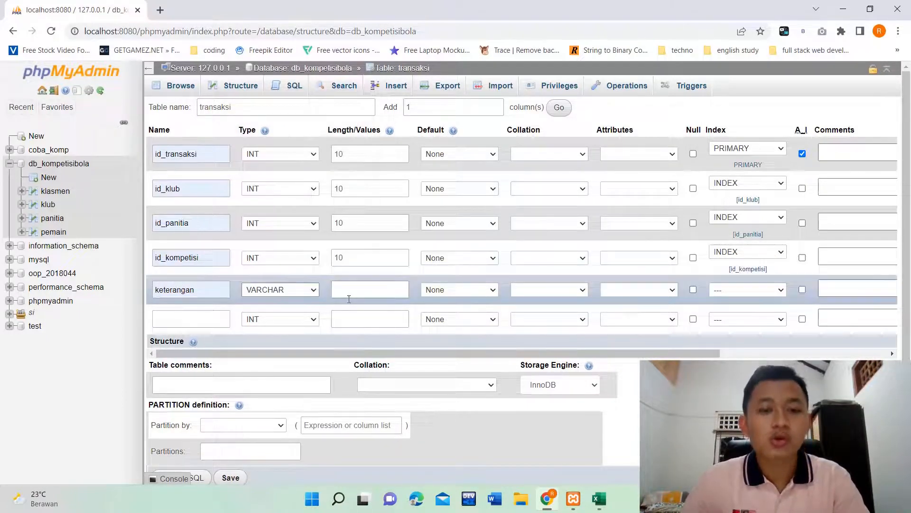
{"action": "left_click", "coordinate": [348, 290]}
{"action": "type", "text": "50"}
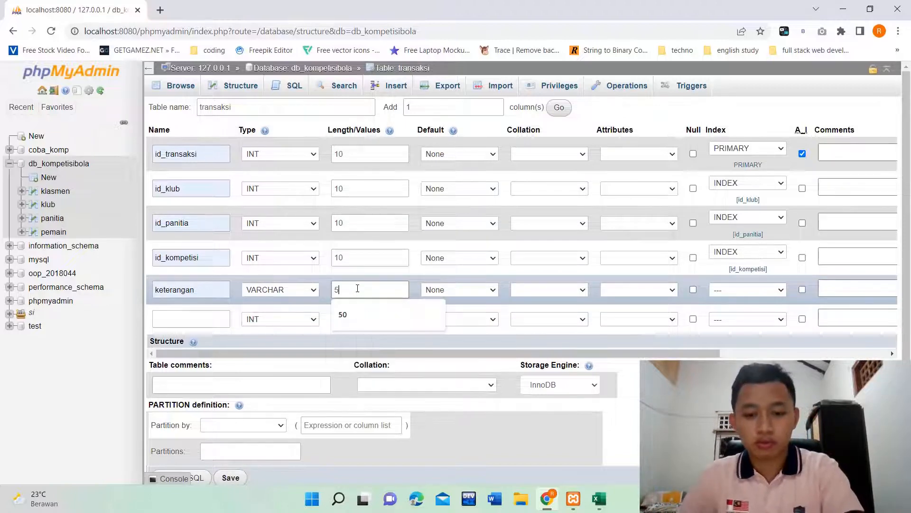
- Define the sixth transaksi column as jum_pembayaran, keeping type INT, with length 20
{"action": "left_click", "coordinate": [197, 326]}
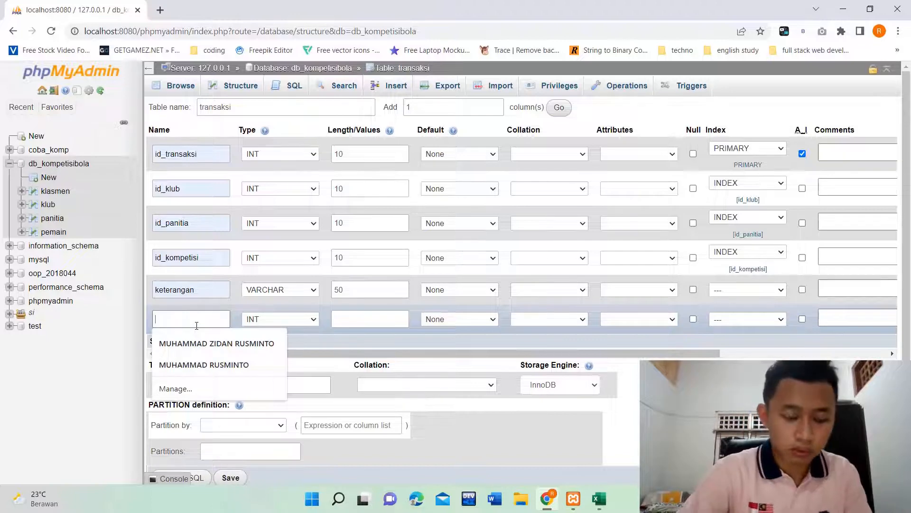
{"action": "type", "text": "ju"}
{"action": "key", "text": "Down"}
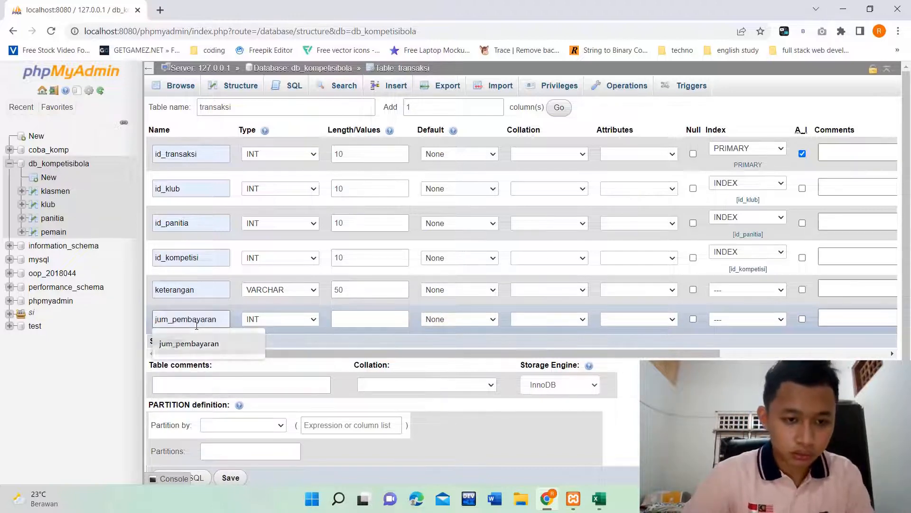
{"action": "key", "text": "Return"}
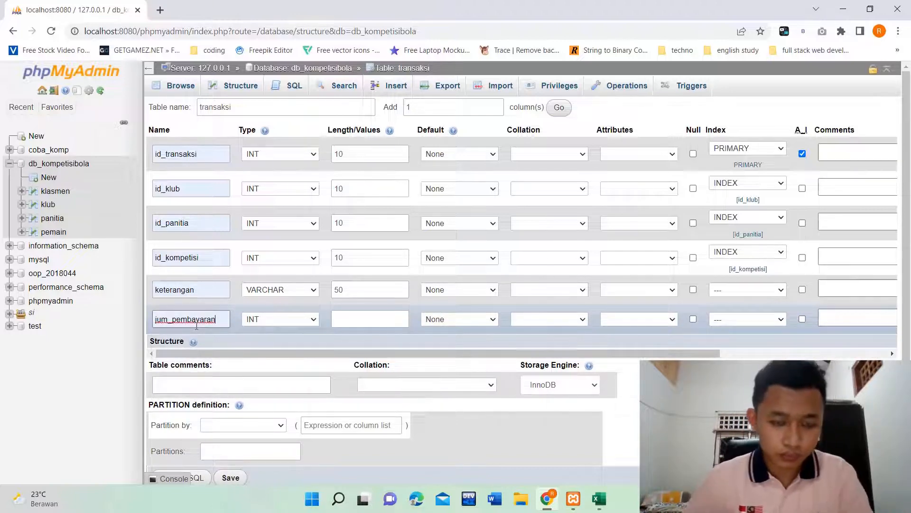
{"action": "left_click", "coordinate": [364, 321]}
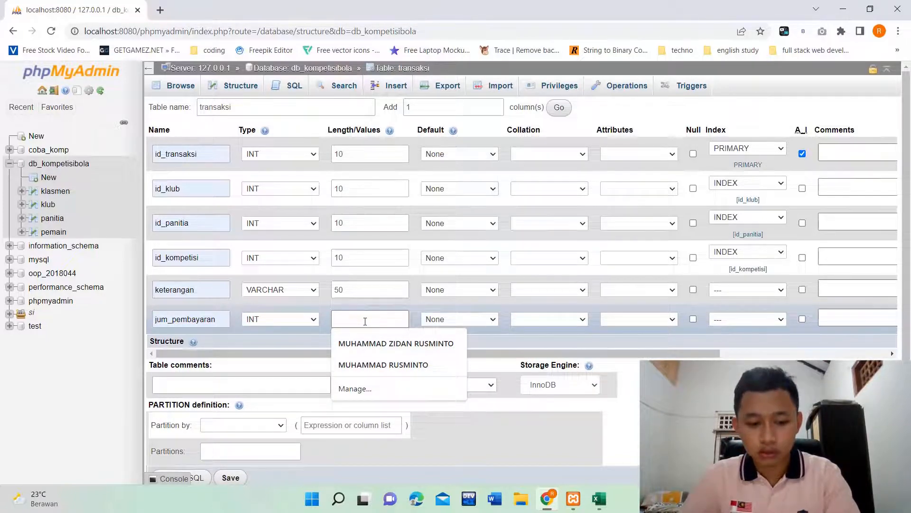
{"action": "type", "text": "20"}
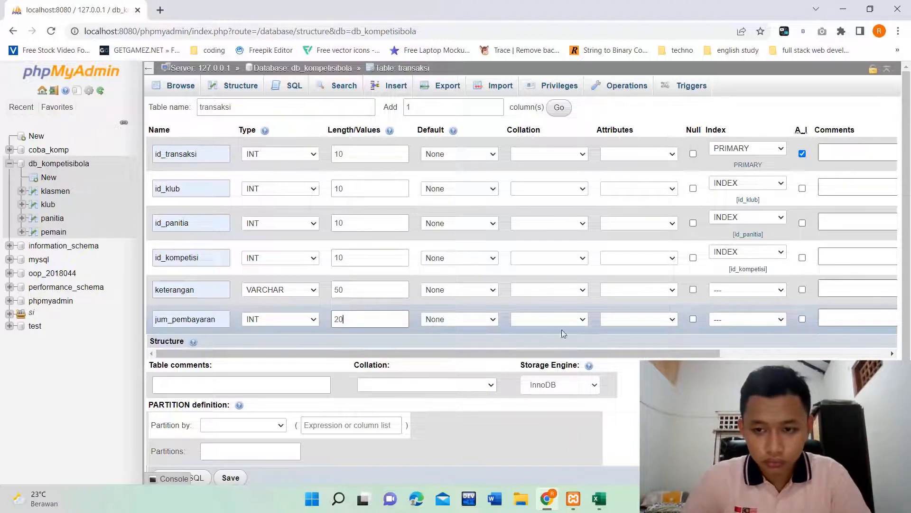
- Change the keterangan column to type DATE with no length and save the transaksi table
{"action": "scroll", "coordinate": [365, 344], "scroll_direction": "down", "scroll_amount": 1}
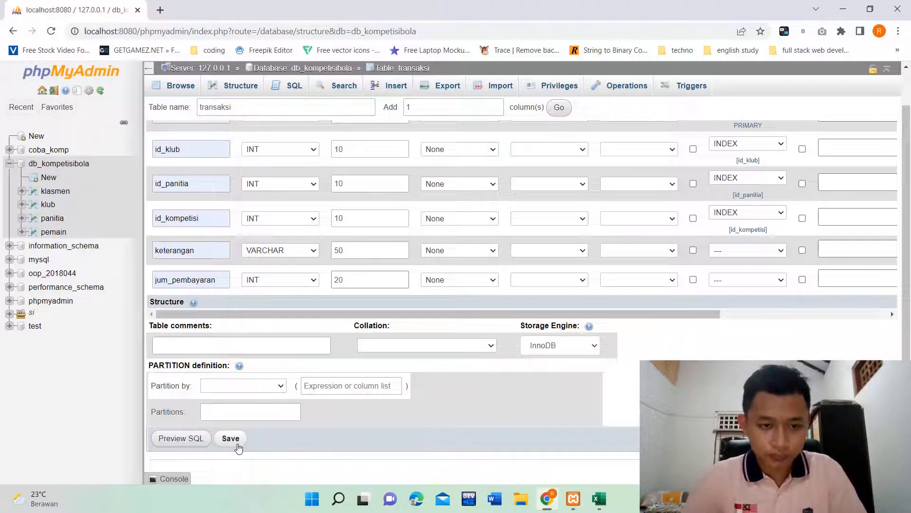
{"action": "left_click", "coordinate": [314, 252]}
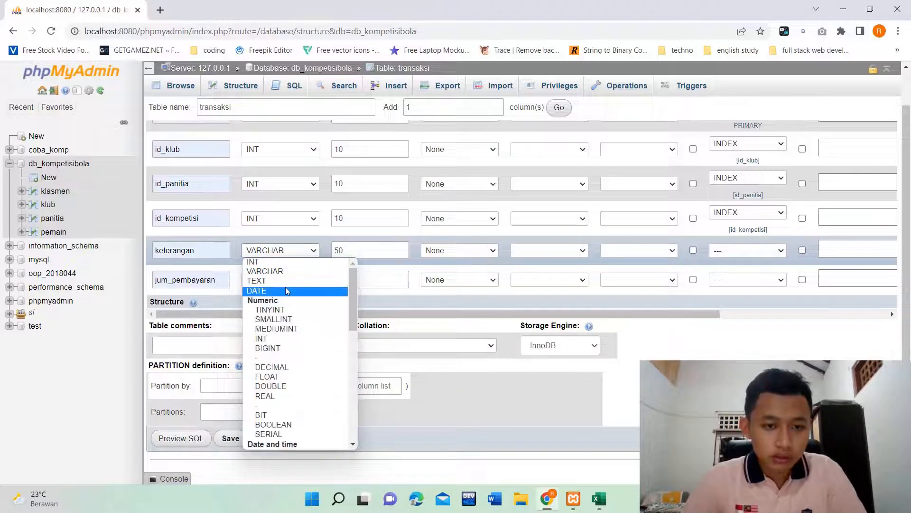
{"action": "left_click", "coordinate": [286, 290]}
{"action": "scroll", "coordinate": [311, 270], "scroll_direction": "up", "scroll_amount": 1}
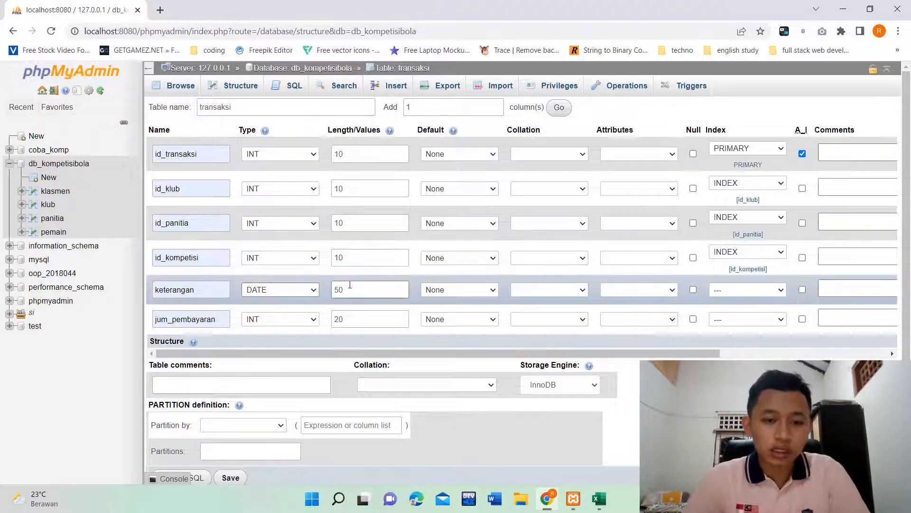
{"action": "double_click", "coordinate": [333, 291]}
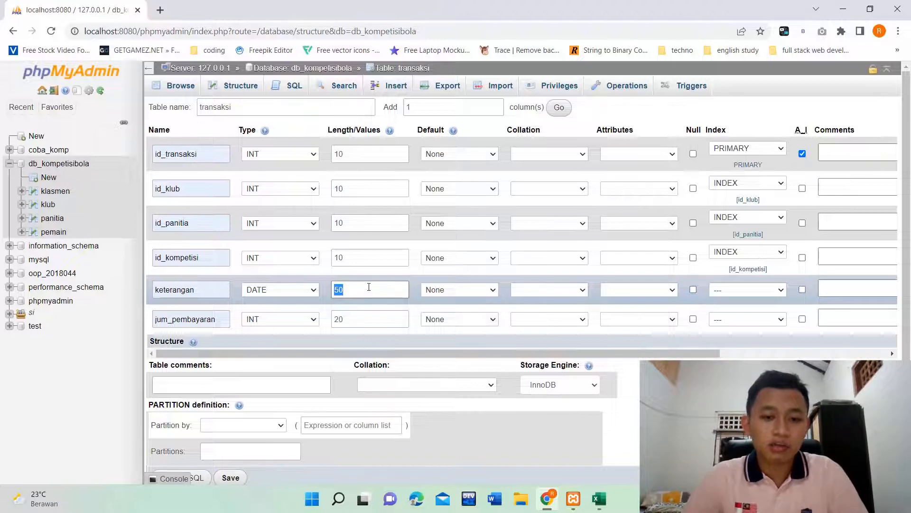
{"action": "key", "text": "BackSpace"}
{"action": "key", "text": "Escape"}
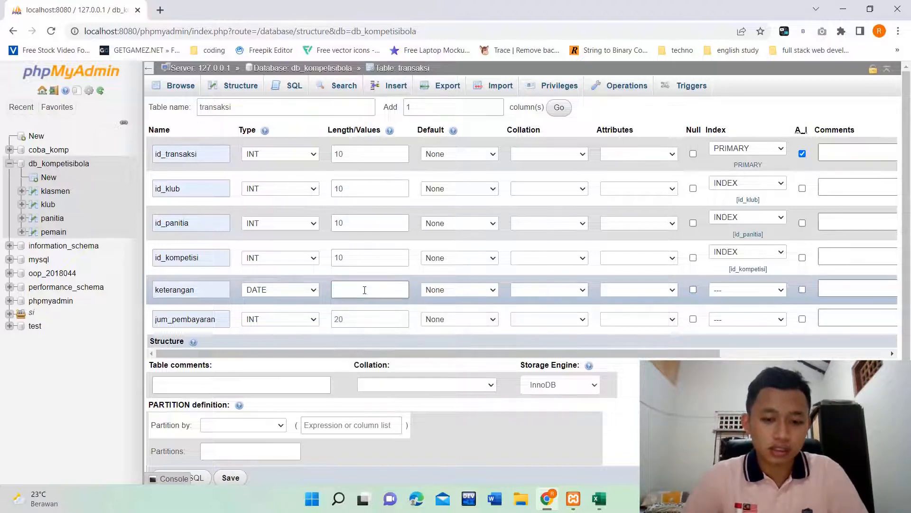
{"action": "scroll", "coordinate": [370, 290], "scroll_direction": "down", "scroll_amount": 1}
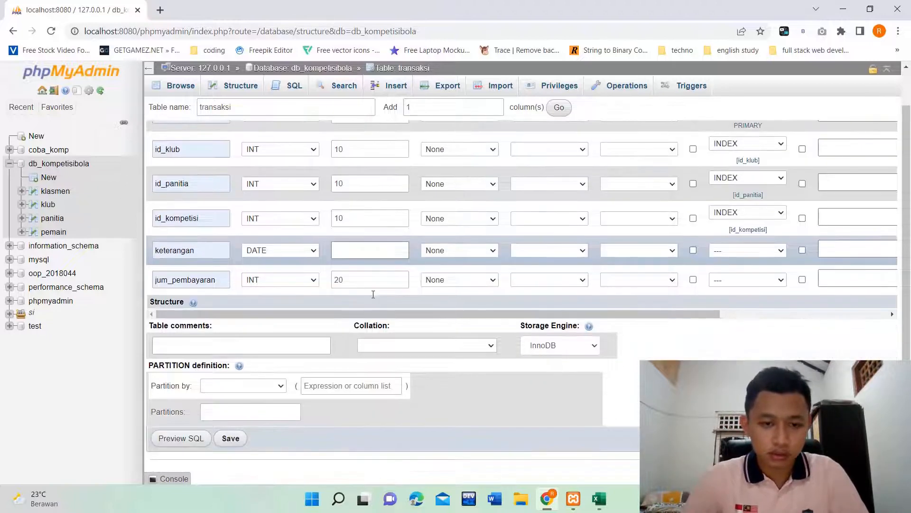
{"action": "left_click", "coordinate": [221, 443]}
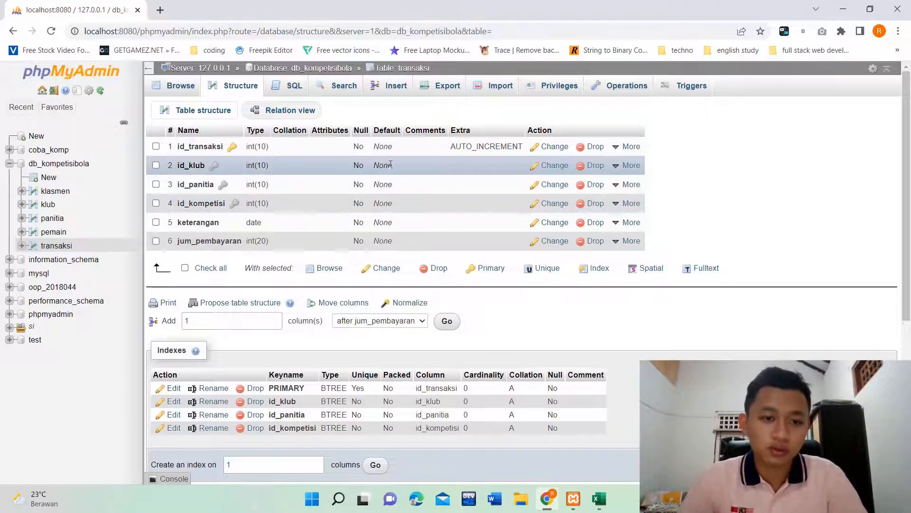
- In transaksi's relation view, set up a foreign key from id_klub to klub.id_klub with CASCADE on delete and update
{"action": "left_click", "coordinate": [285, 114]}
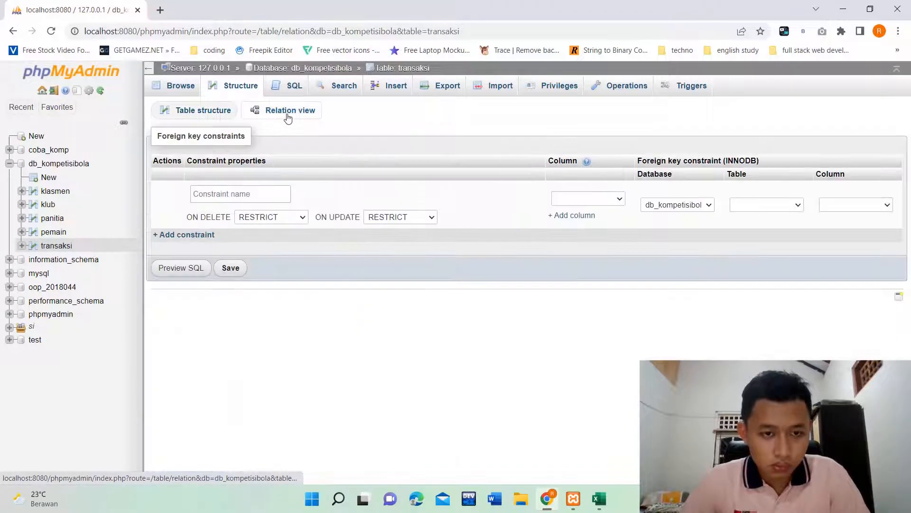
{"action": "left_click", "coordinate": [279, 218]}
{"action": "left_click", "coordinate": [277, 230]}
{"action": "left_click", "coordinate": [372, 221]}
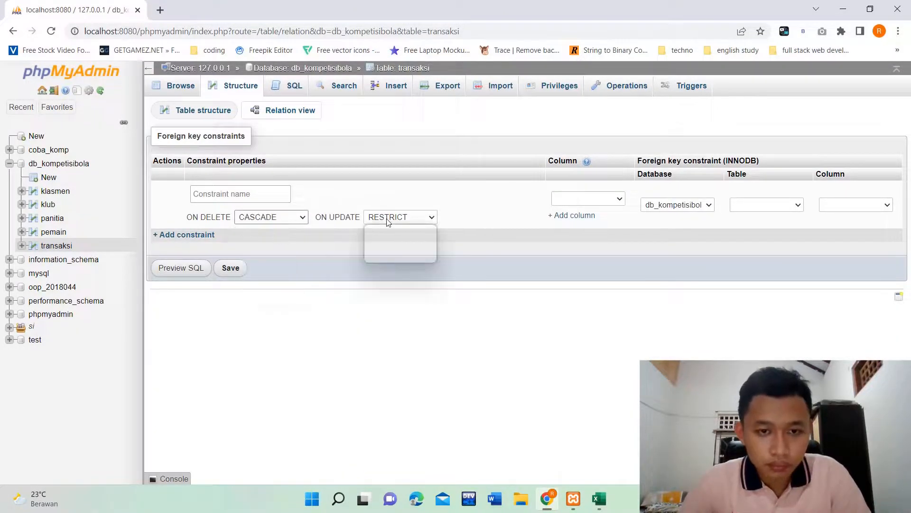
{"action": "left_click", "coordinate": [378, 229]}
{"action": "left_click", "coordinate": [607, 201]}
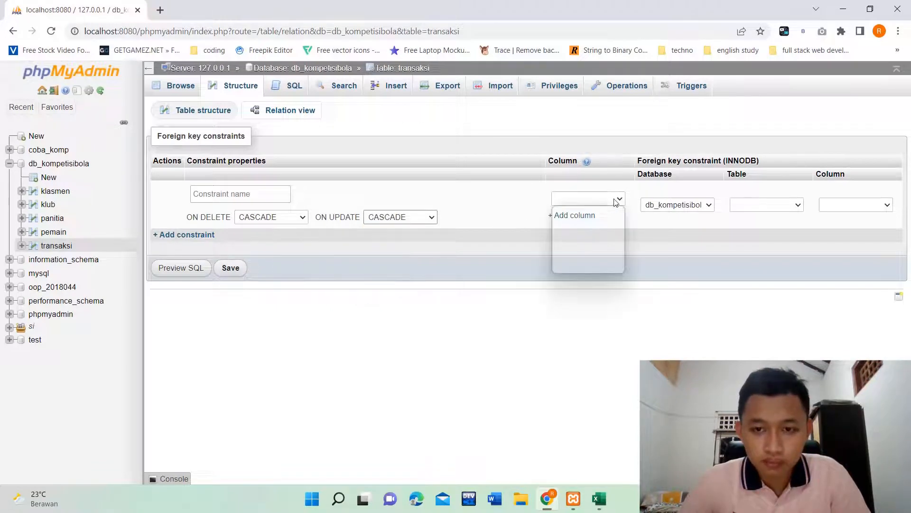
{"action": "left_click", "coordinate": [599, 221]}
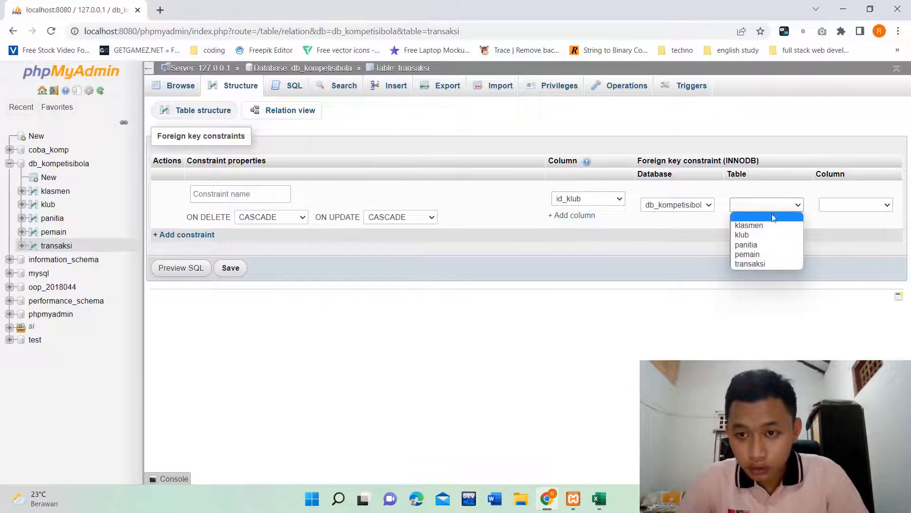
{"action": "left_click", "coordinate": [767, 233]}
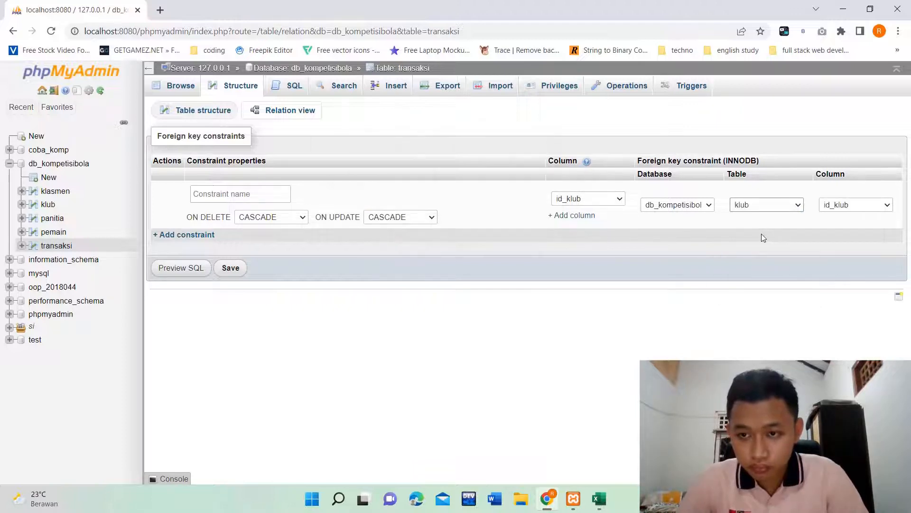
- Add a second constraint linking id_kompetisi to klasmen.id_kompetisi, with CASCADE on delete and update
{"action": "left_click", "coordinate": [165, 235]}
{"action": "left_click", "coordinate": [292, 265]}
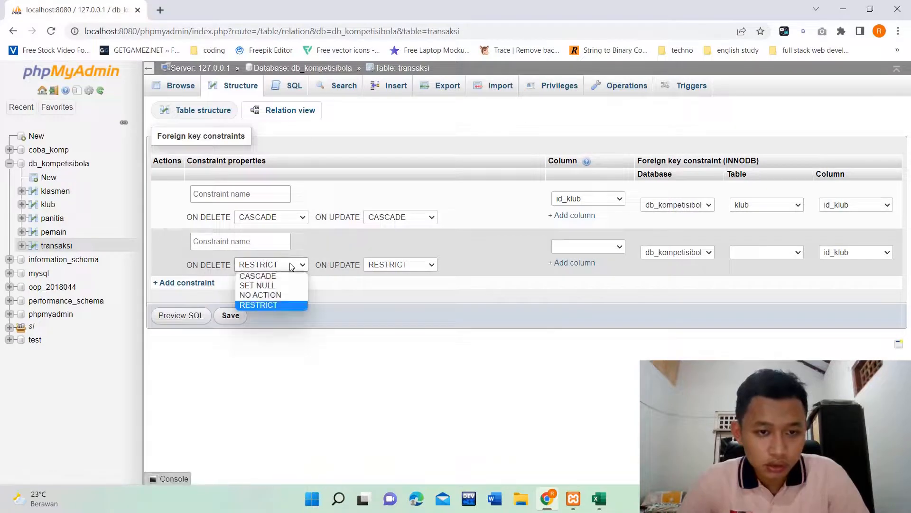
{"action": "left_click", "coordinate": [285, 277]}
{"action": "left_click", "coordinate": [407, 269]}
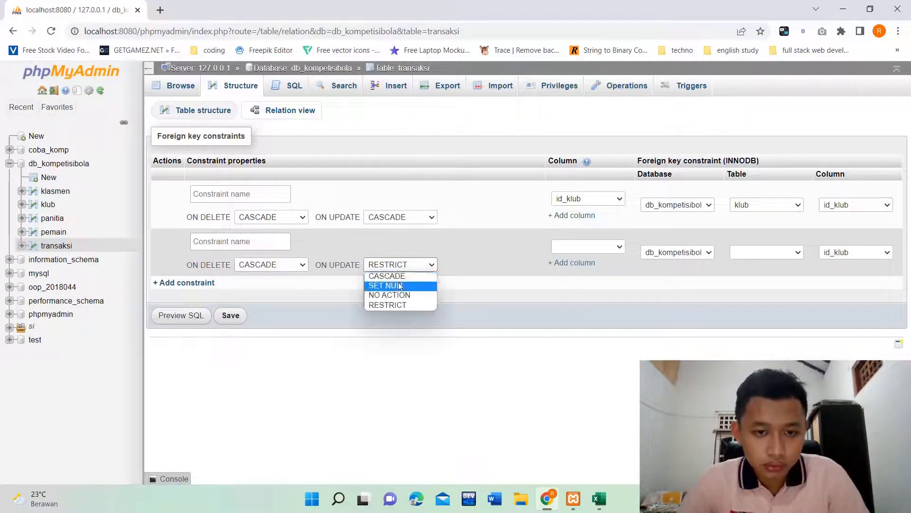
{"action": "left_click", "coordinate": [402, 278]}
{"action": "left_click", "coordinate": [621, 247]}
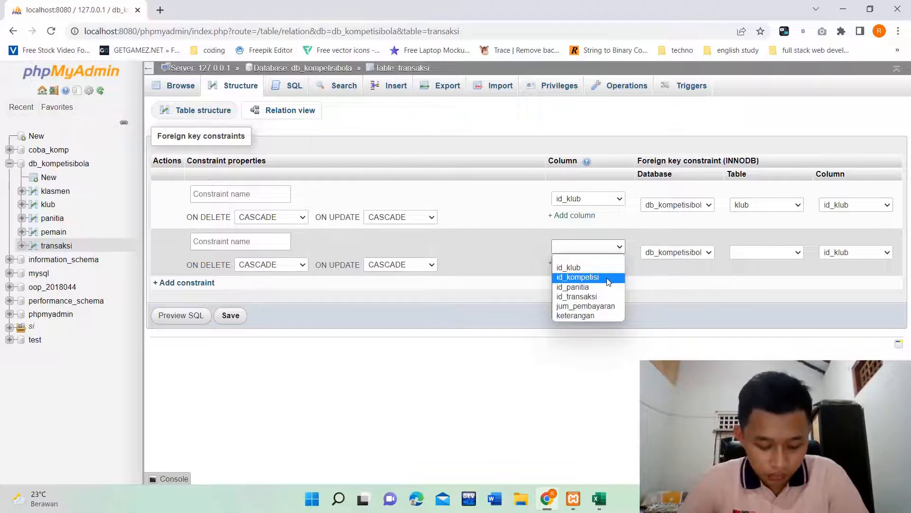
{"action": "key", "text": "Escape"}
{"action": "left_click", "coordinate": [770, 253]}
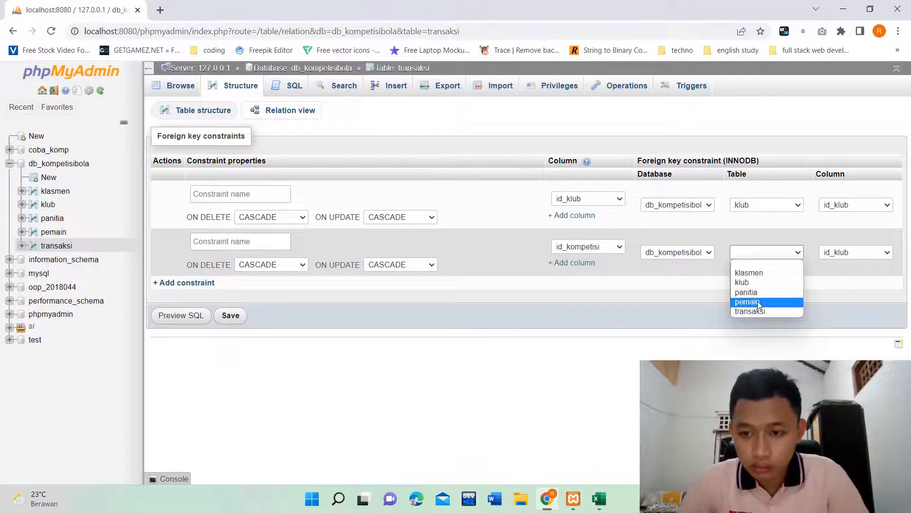
{"action": "left_click", "coordinate": [755, 273]}
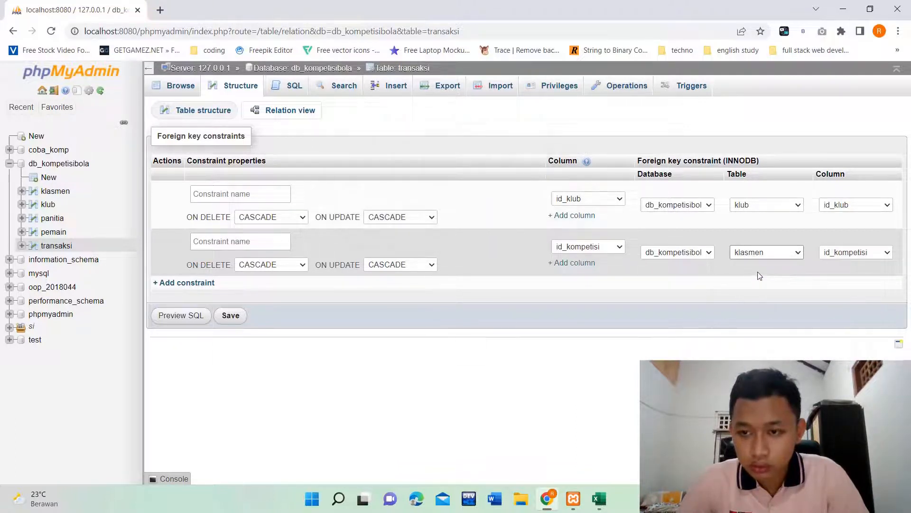
- Add a third constraint linking id_panitia to panitia.id_panitia with CASCADE on delete and update, and save the foreign keys
{"action": "left_click", "coordinate": [187, 284]}
{"action": "left_click", "coordinate": [283, 314]}
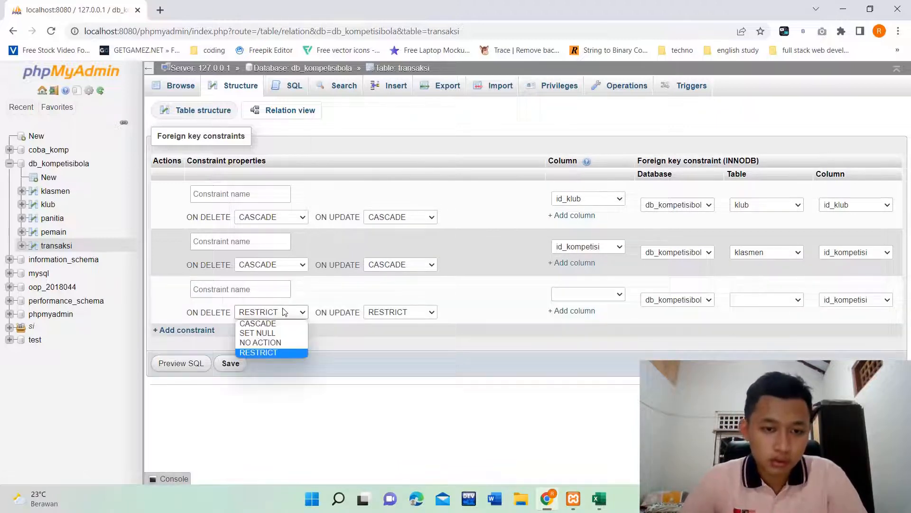
{"action": "left_click", "coordinate": [275, 323]}
{"action": "left_click", "coordinate": [426, 315]}
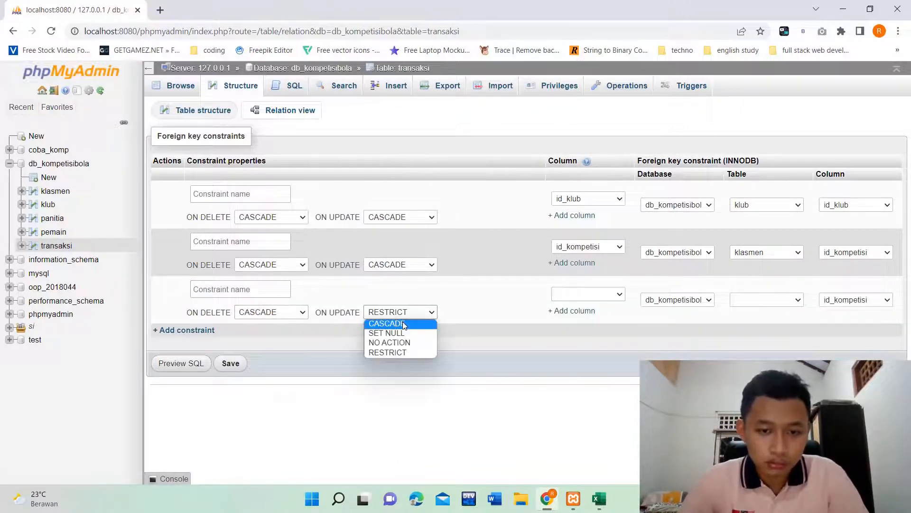
{"action": "left_click", "coordinate": [402, 321]}
{"action": "left_click", "coordinate": [616, 295]}
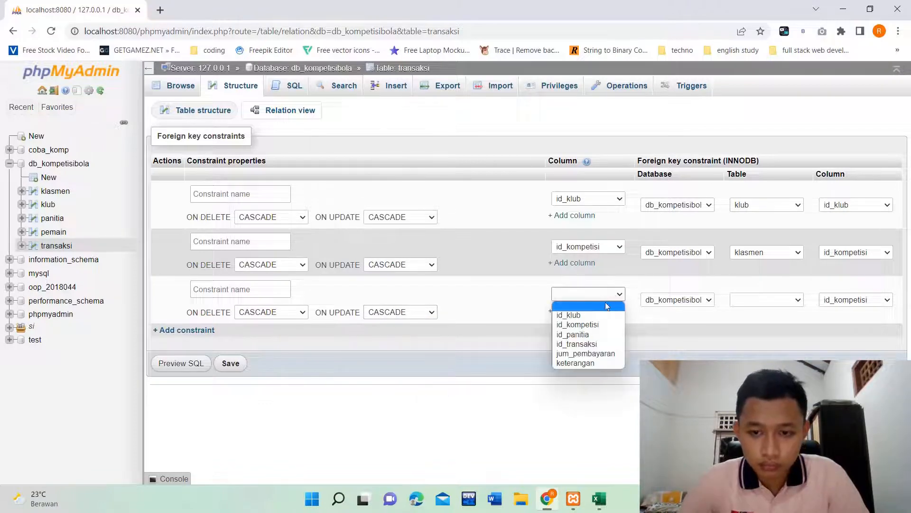
{"action": "left_click", "coordinate": [599, 334]}
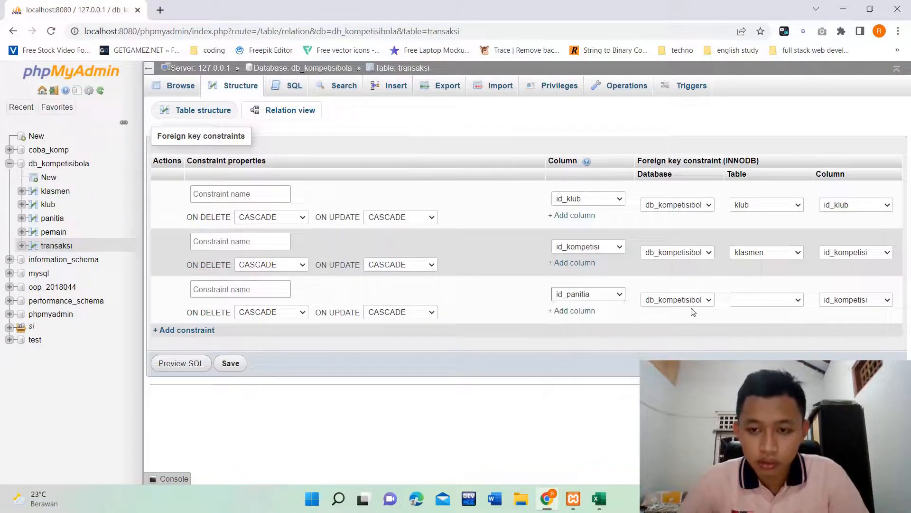
{"action": "left_click", "coordinate": [788, 300]}
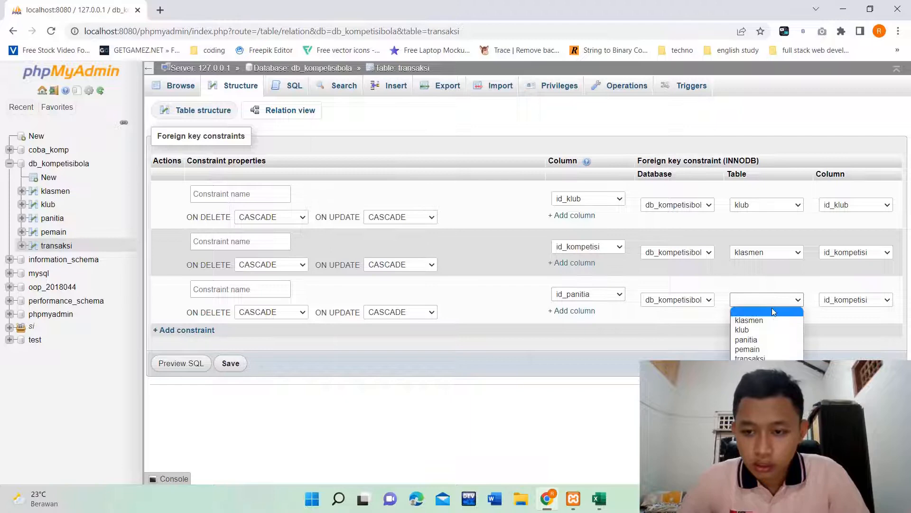
{"action": "left_click", "coordinate": [764, 338]}
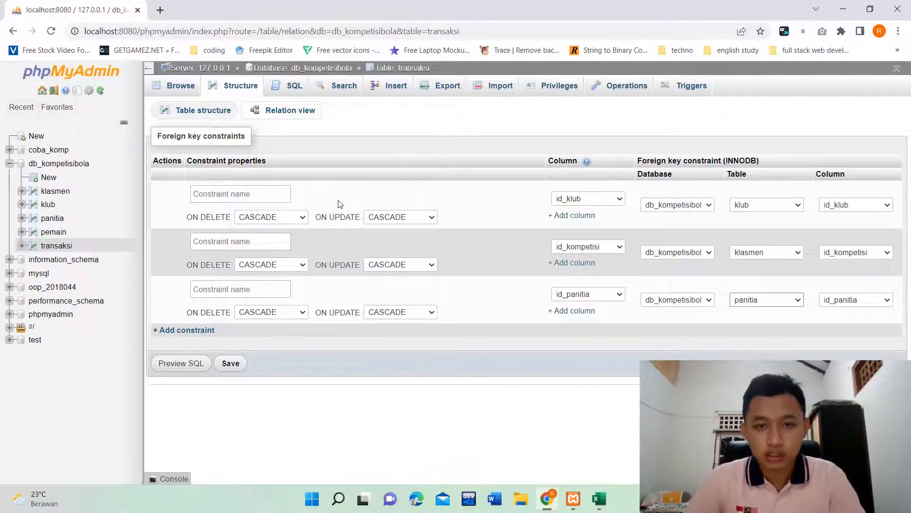
{"action": "left_click", "coordinate": [231, 363]}
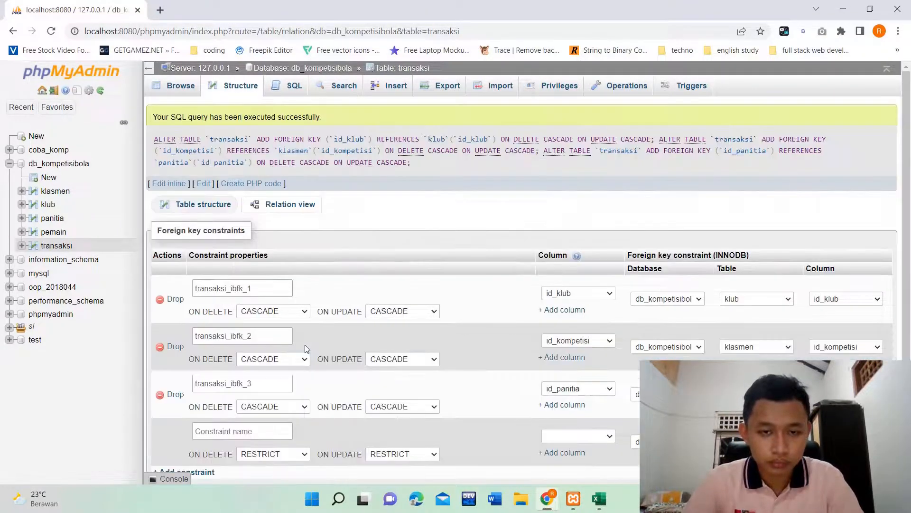
- Check transaksi's saved foreign key constraints and open the Designer diagram for the db_kompetisibola database
{"action": "scroll", "coordinate": [377, 327], "scroll_direction": "down", "scroll_amount": 2}
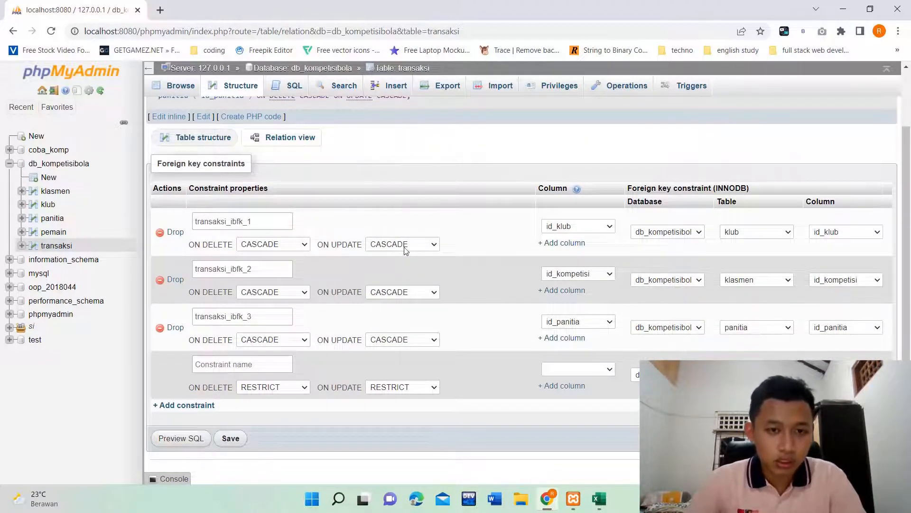
{"action": "scroll", "coordinate": [396, 250], "scroll_direction": "up", "scroll_amount": 1}
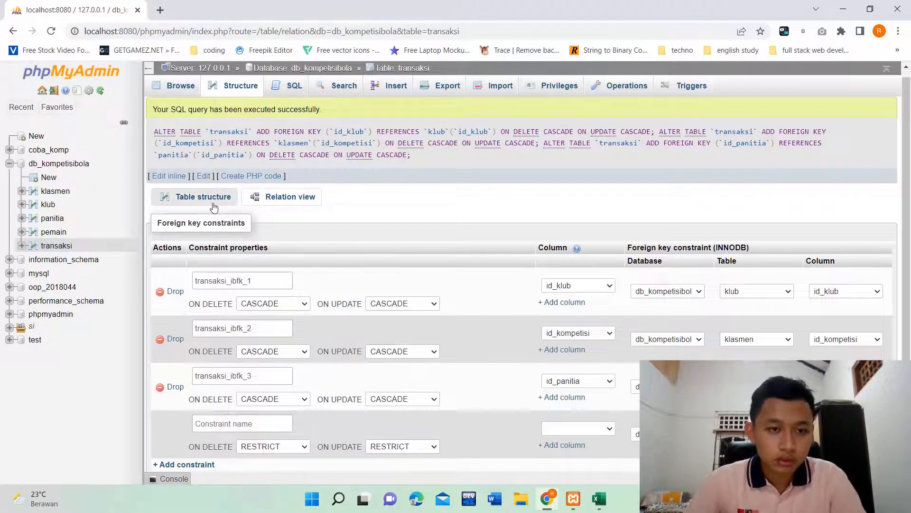
{"action": "left_click", "coordinate": [299, 69]}
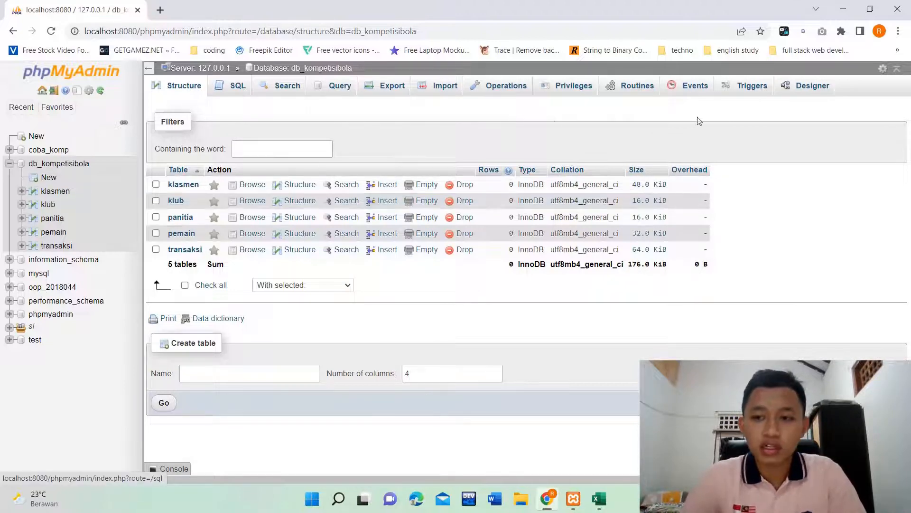
{"action": "left_click", "coordinate": [802, 93]}
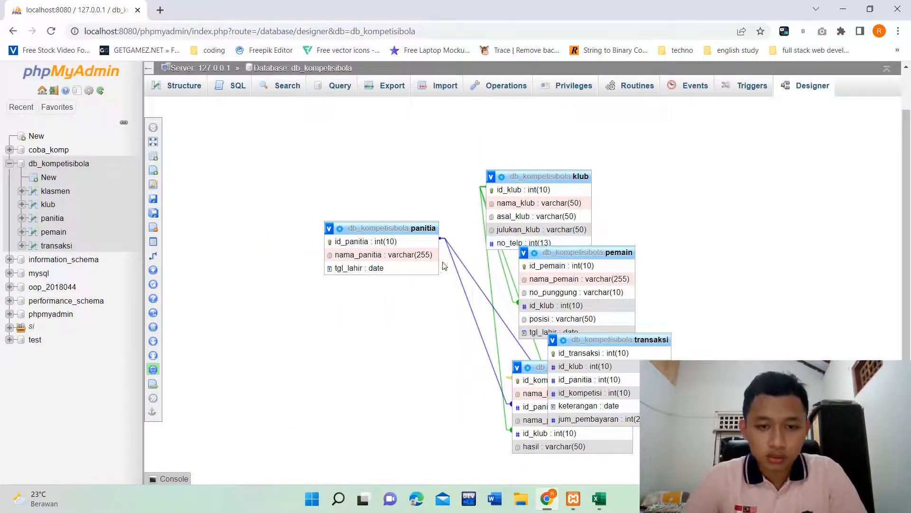
- Spread out the overlapping diagram tables by placing pemain above panitia and klub to the right of pemain
{"action": "left_click_drag", "start_coordinate": [373, 228], "coordinate": [281, 317]}
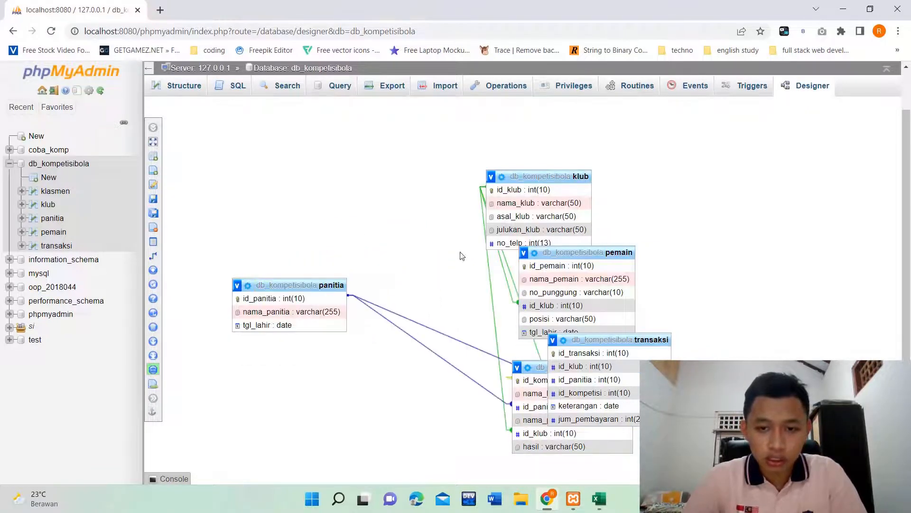
{"action": "left_click_drag", "start_coordinate": [536, 175], "coordinate": [621, 179]}
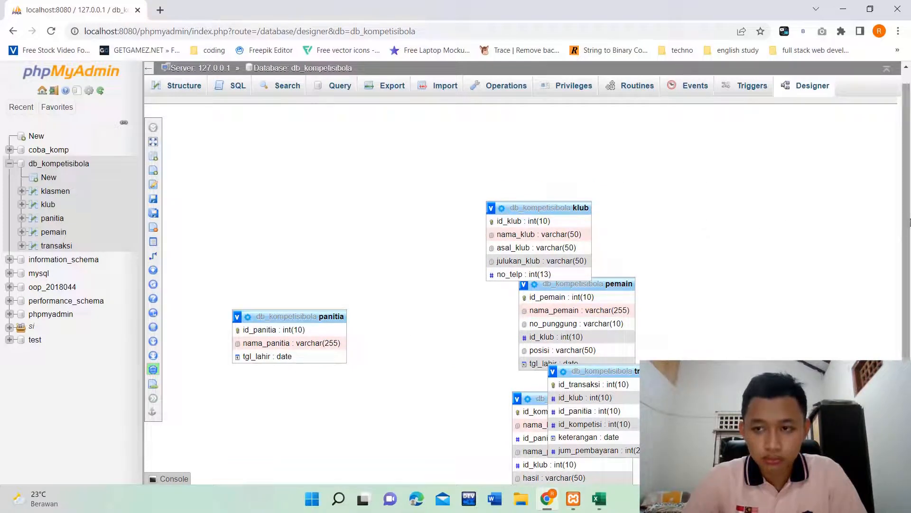
{"action": "left_click_drag", "start_coordinate": [536, 207], "coordinate": [452, 199]}
{"action": "left_click_drag", "start_coordinate": [551, 279], "coordinate": [293, 182]}
{"action": "scroll", "coordinate": [293, 182], "scroll_direction": "down", "scroll_amount": 1}
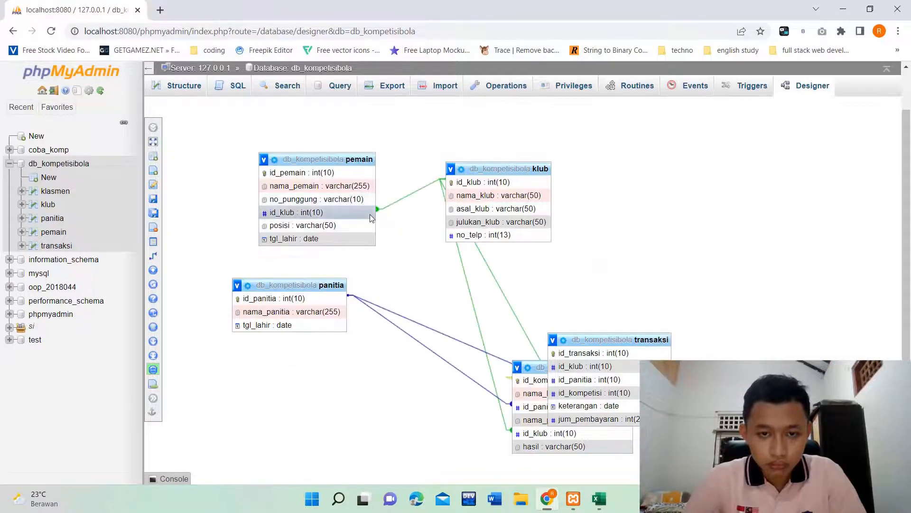
{"action": "scroll", "coordinate": [498, 170], "scroll_direction": "up", "scroll_amount": 1}
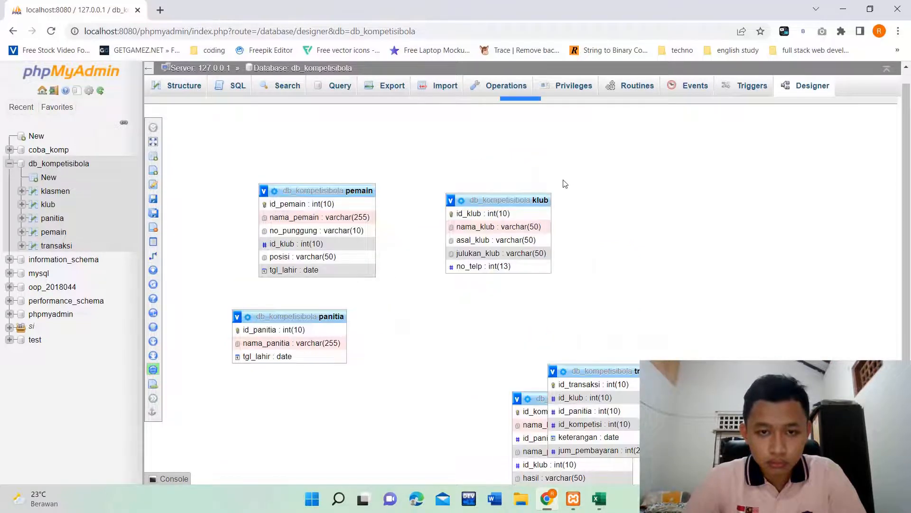
{"action": "left_click_drag", "start_coordinate": [494, 199], "coordinate": [565, 200]}
{"action": "scroll", "coordinate": [621, 266], "scroll_direction": "down", "scroll_amount": 1}
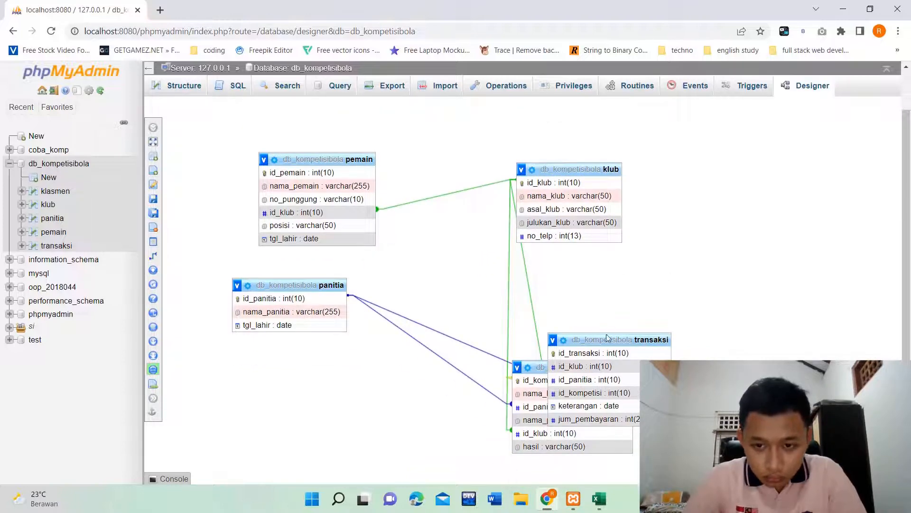
- Separate transaksi from klasmen by placing it below klub, with klub beside pemain and panitia closer to transaksi
{"action": "scroll", "coordinate": [604, 336], "scroll_direction": "up", "scroll_amount": 1}
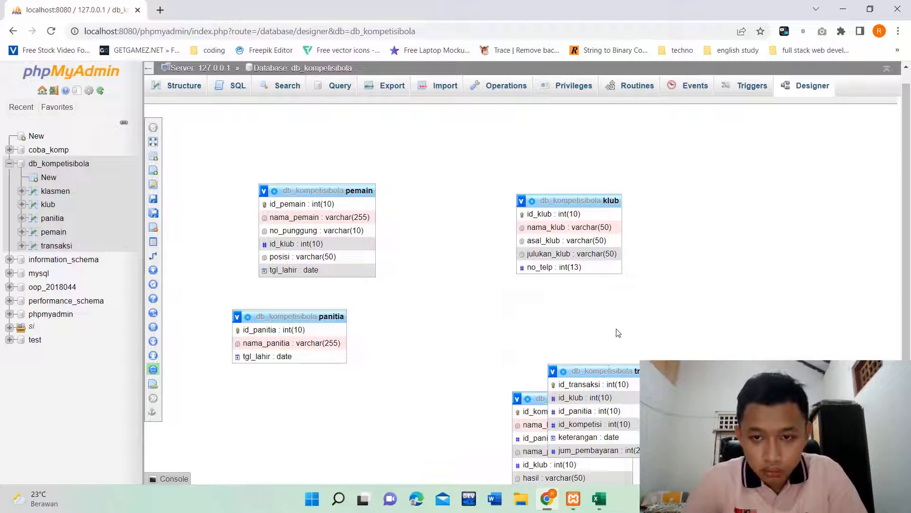
{"action": "left_click_drag", "start_coordinate": [606, 371], "coordinate": [581, 228]}
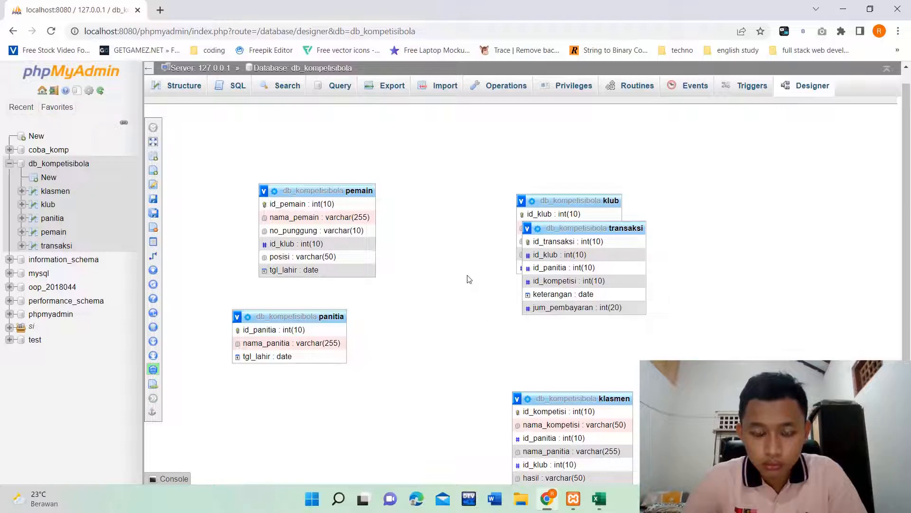
{"action": "left_click_drag", "start_coordinate": [579, 227], "coordinate": [478, 289]}
{"action": "scroll", "coordinate": [479, 288], "scroll_direction": "down", "scroll_amount": 1}
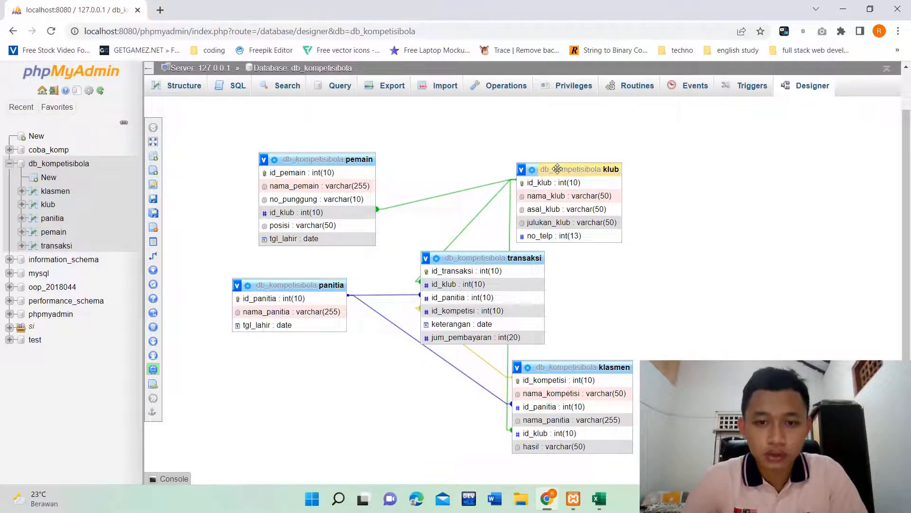
{"action": "left_click_drag", "start_coordinate": [557, 169], "coordinate": [433, 200]}
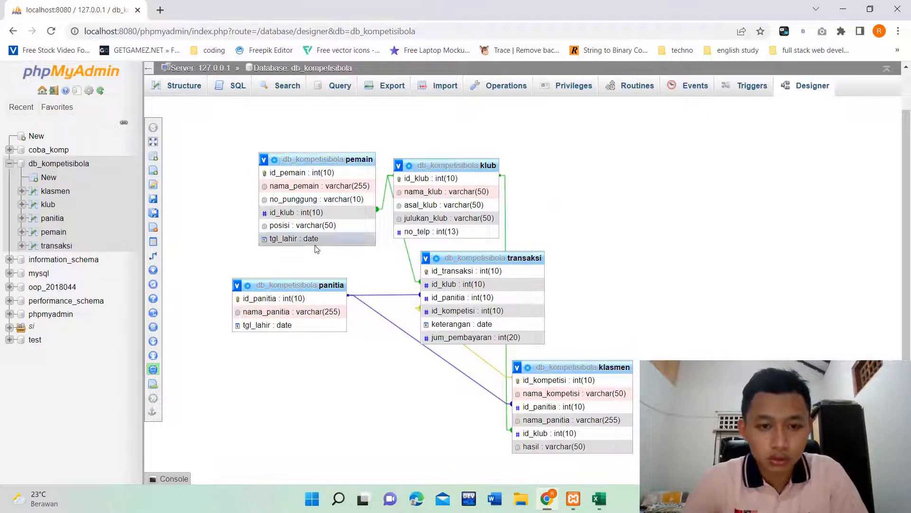
{"action": "left_click_drag", "start_coordinate": [306, 283], "coordinate": [306, 284]}
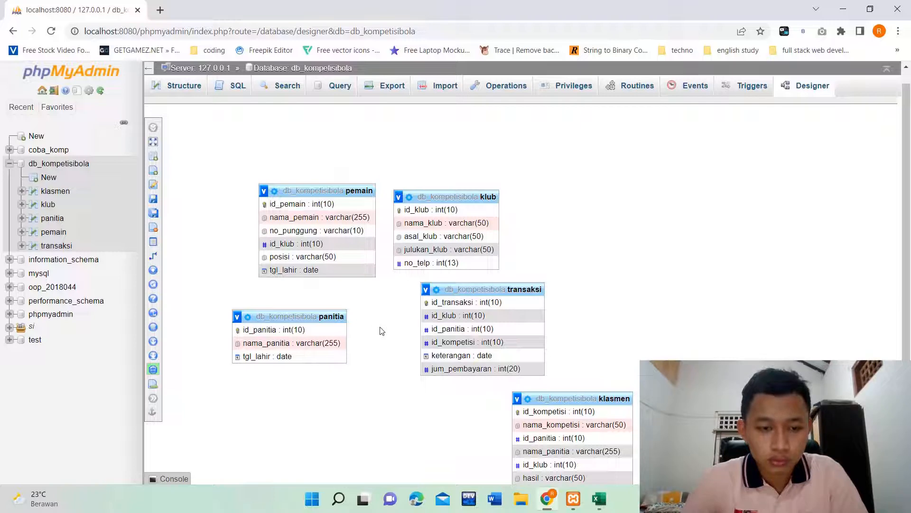
{"action": "left_click_drag", "start_coordinate": [318, 336], "coordinate": [370, 352]}
- Show the diagram in fullscreen and place pemain right of klub, transaksi below pemain, and klasmen to the left of transaksi
{"action": "mouse_move", "coordinate": [153, 357]}
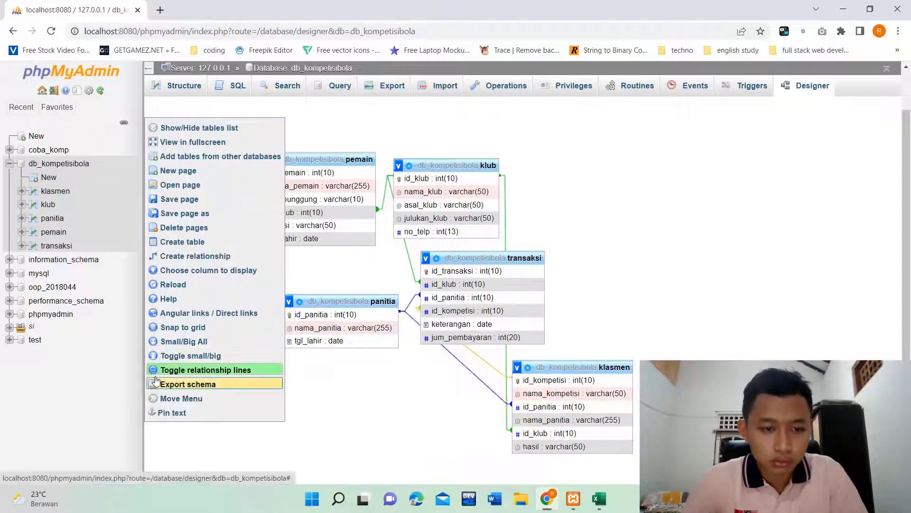
{"action": "left_click", "coordinate": [184, 143]}
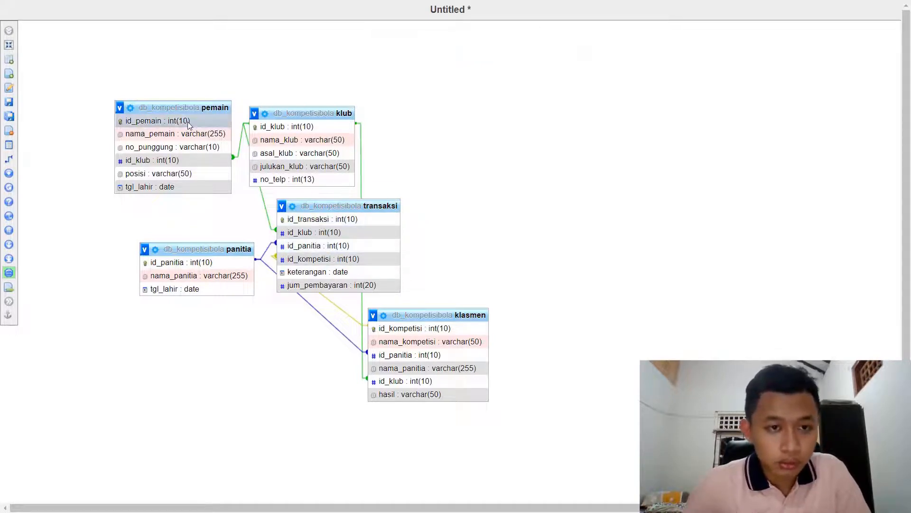
{"action": "left_click_drag", "start_coordinate": [181, 107], "coordinate": [514, 140]}
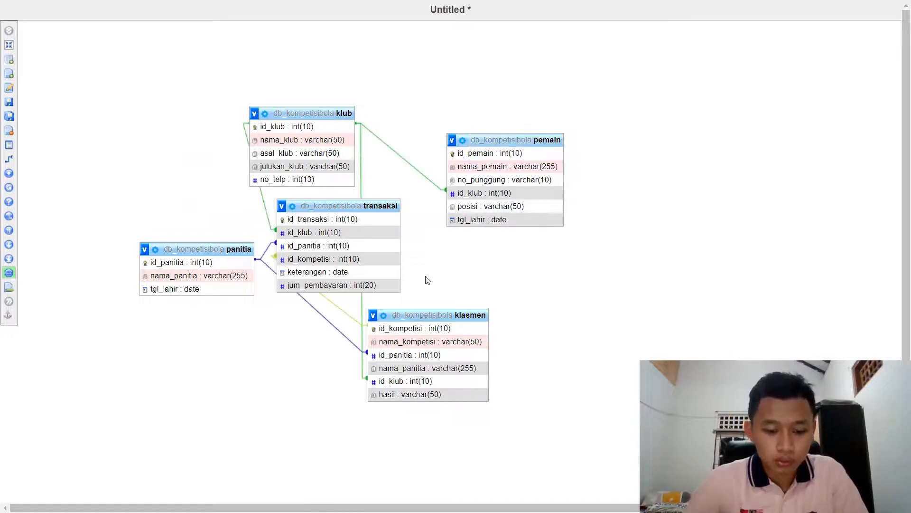
{"action": "left_click_drag", "start_coordinate": [417, 315], "coordinate": [322, 324]}
{"action": "left_click_drag", "start_coordinate": [343, 207], "coordinate": [491, 258]}
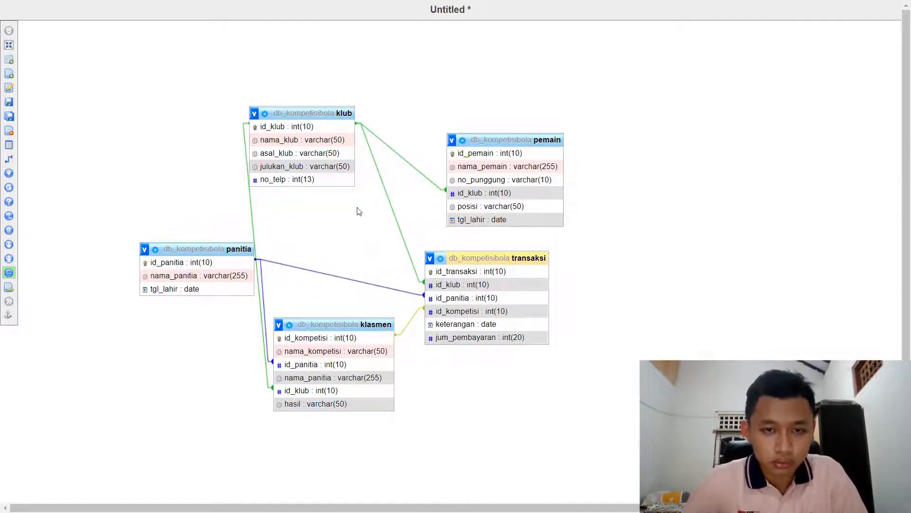
- Arrange klub, klasmen and panitia in a vertical stack beside pemain and transaksi so the relationship lines are easy to follow
{"action": "left_click_drag", "start_coordinate": [295, 113], "coordinate": [328, 113]}
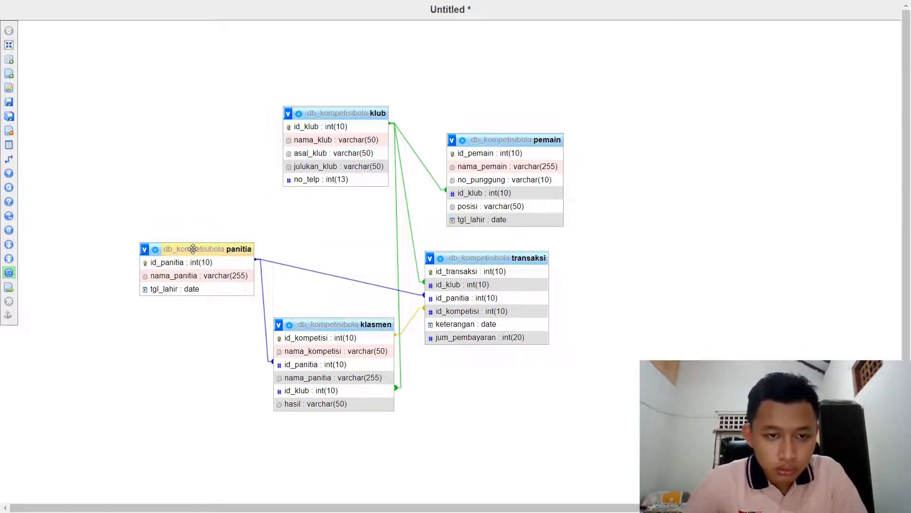
{"action": "left_click_drag", "start_coordinate": [199, 250], "coordinate": [193, 341]}
{"action": "left_click_drag", "start_coordinate": [295, 321], "coordinate": [262, 209]}
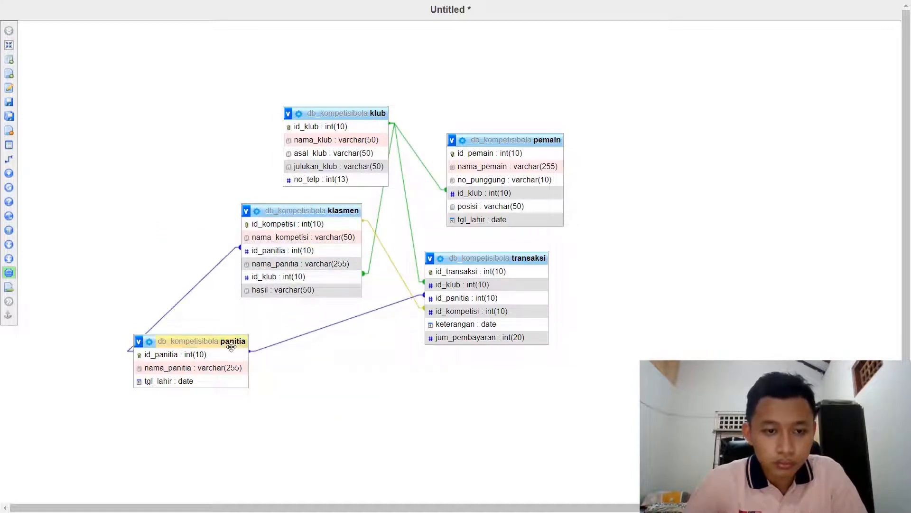
{"action": "left_click_drag", "start_coordinate": [218, 338], "coordinate": [291, 352]}
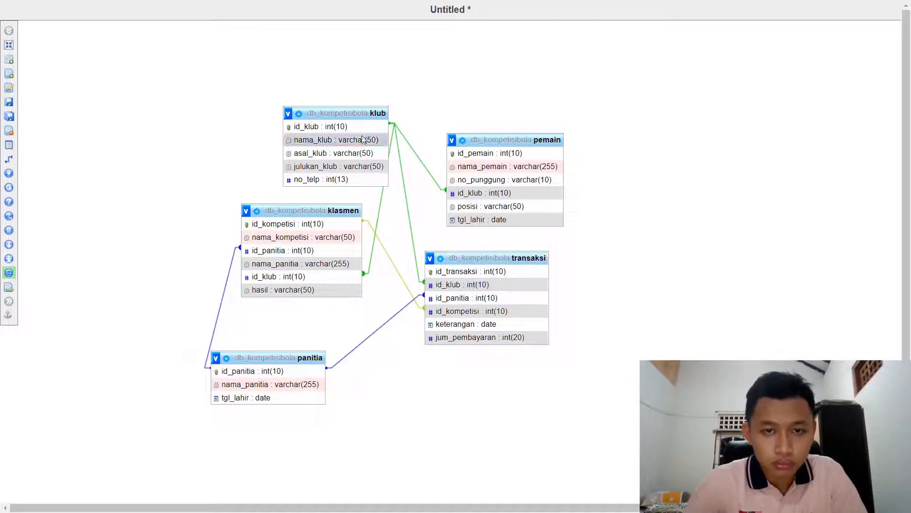
{"action": "left_click_drag", "start_coordinate": [331, 112], "coordinate": [292, 105]}
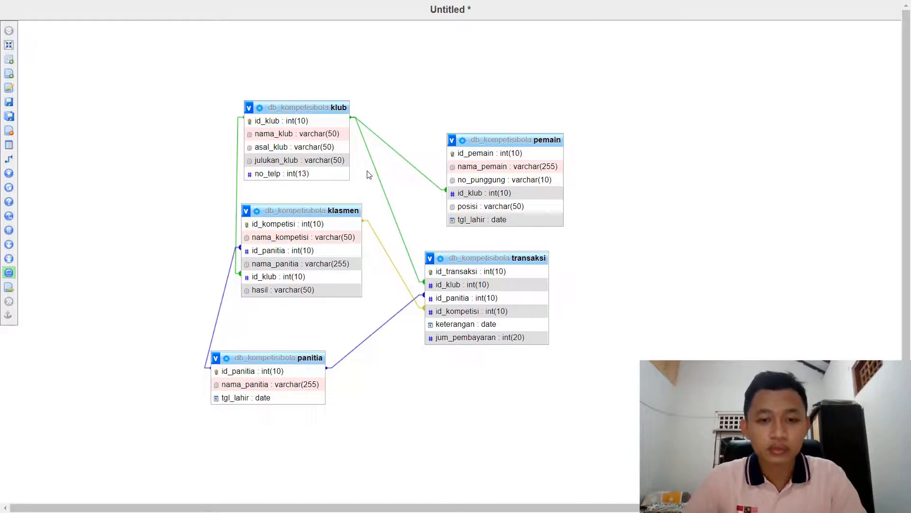
- Exit the fullscreen view and bring the whole arranged relationship diagram into view
{"action": "left_click", "coordinate": [5, 46]}
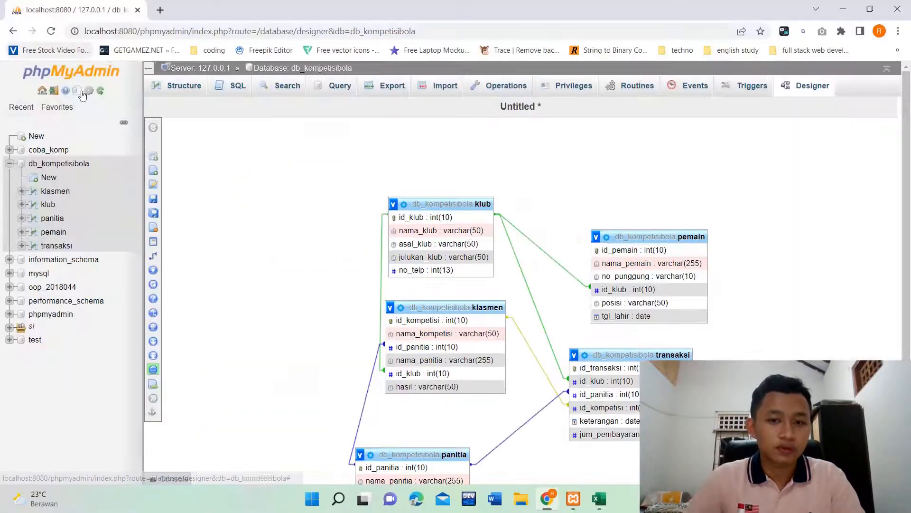
{"action": "mouse_move", "coordinate": [233, 181]}
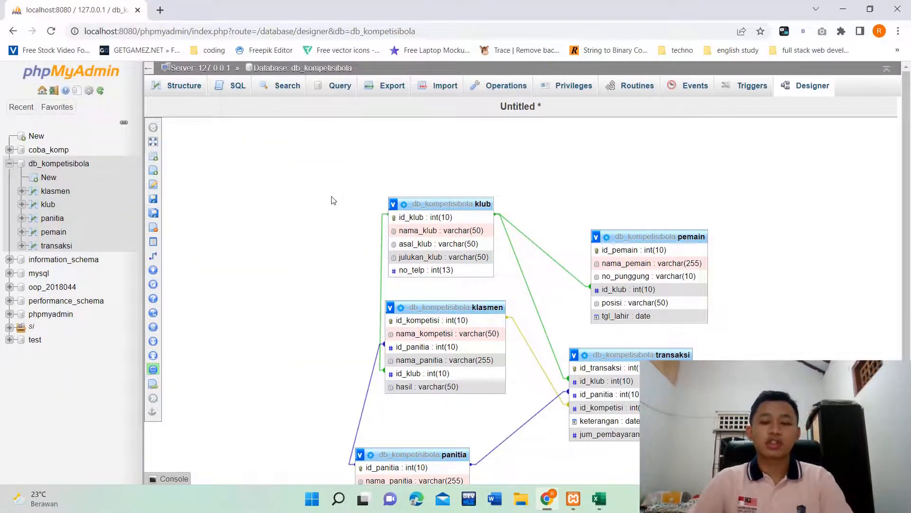
{"action": "scroll", "coordinate": [335, 202], "scroll_direction": "down", "scroll_amount": 1}
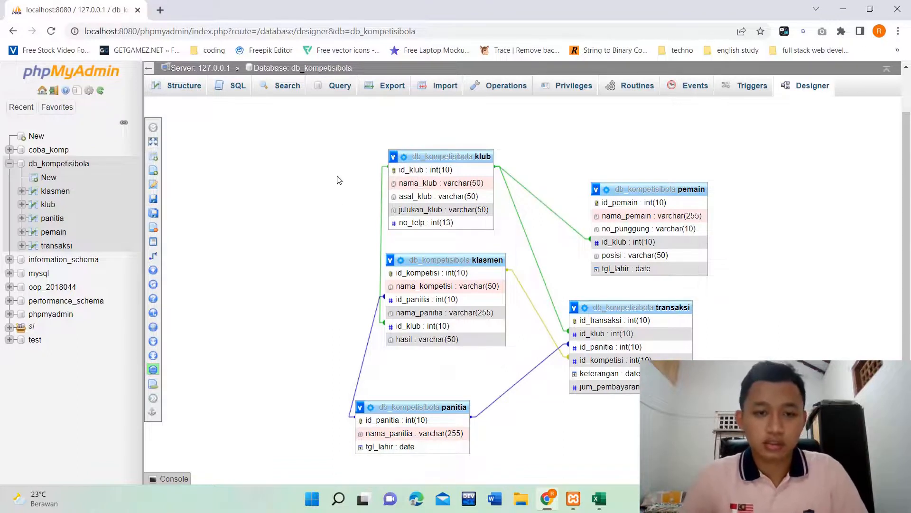